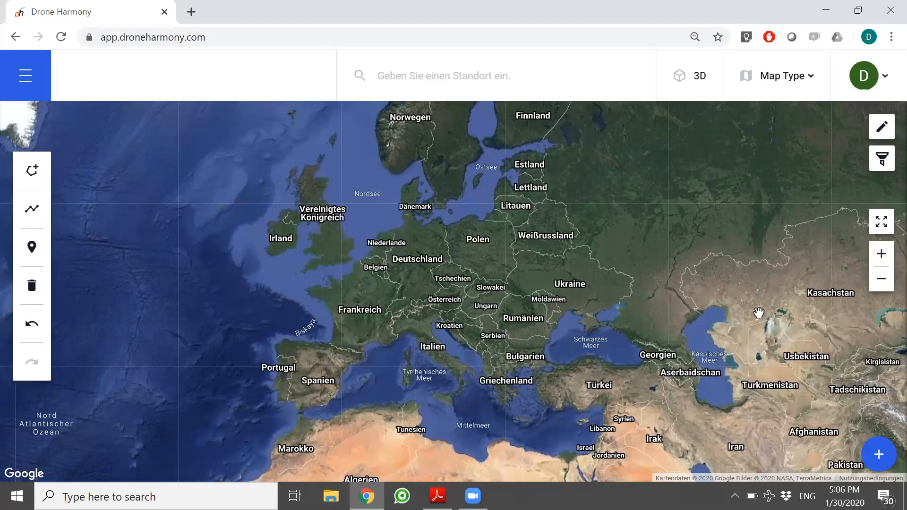
# Switch the browser window to full-screen display
pyautogui.press('F11')
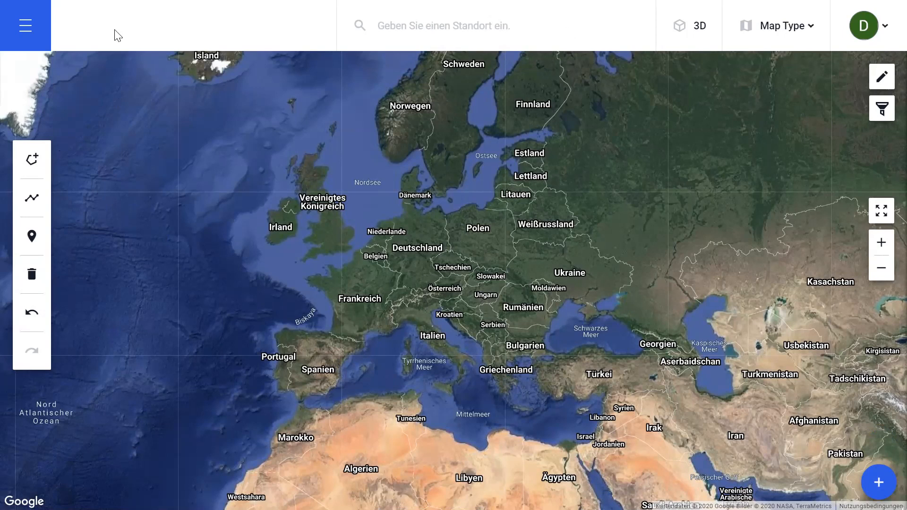
pyautogui.click(27, 31)
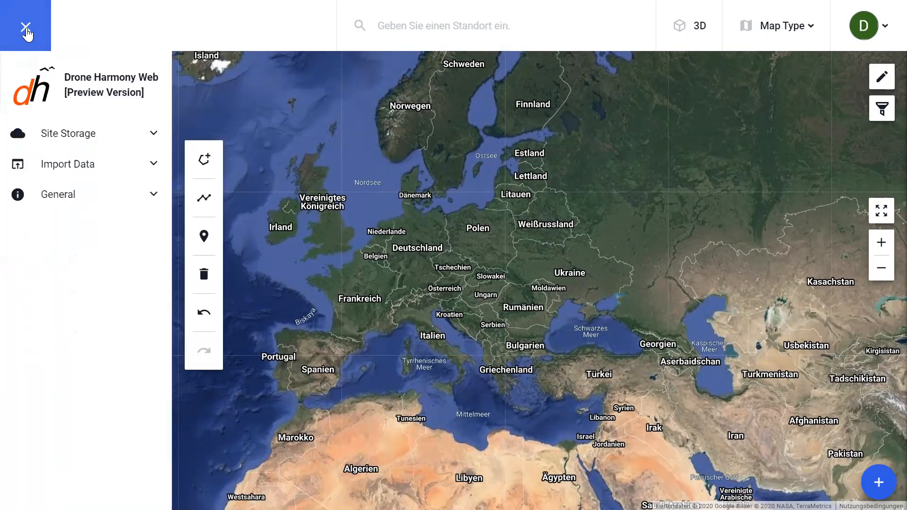
pyautogui.click(26, 31)
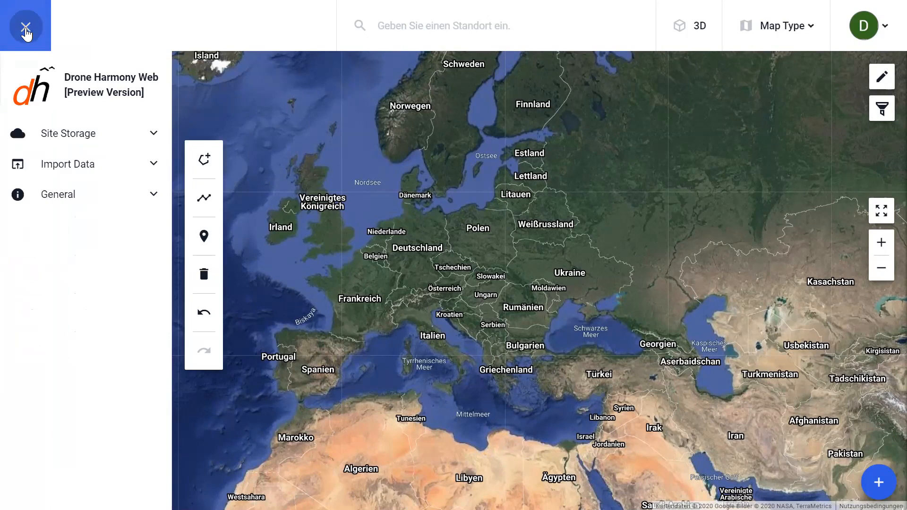
pyautogui.click(869, 38)
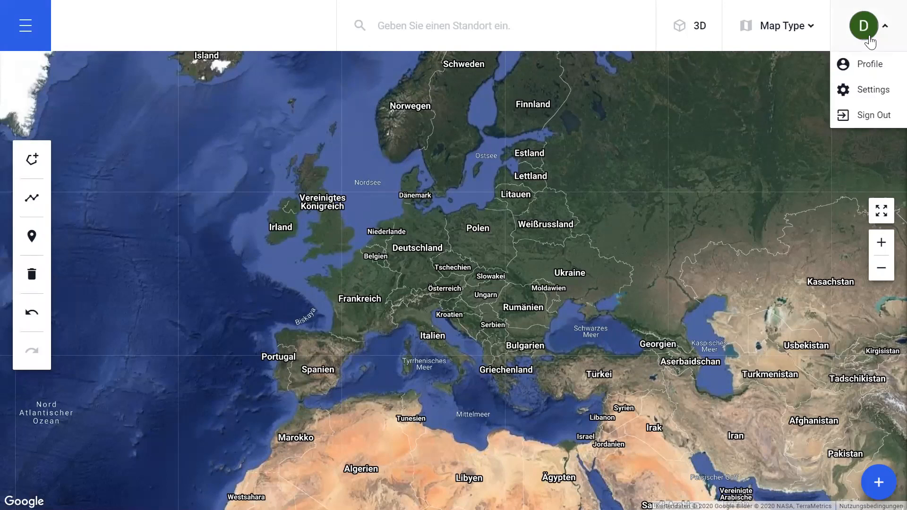
pyautogui.click(869, 38)
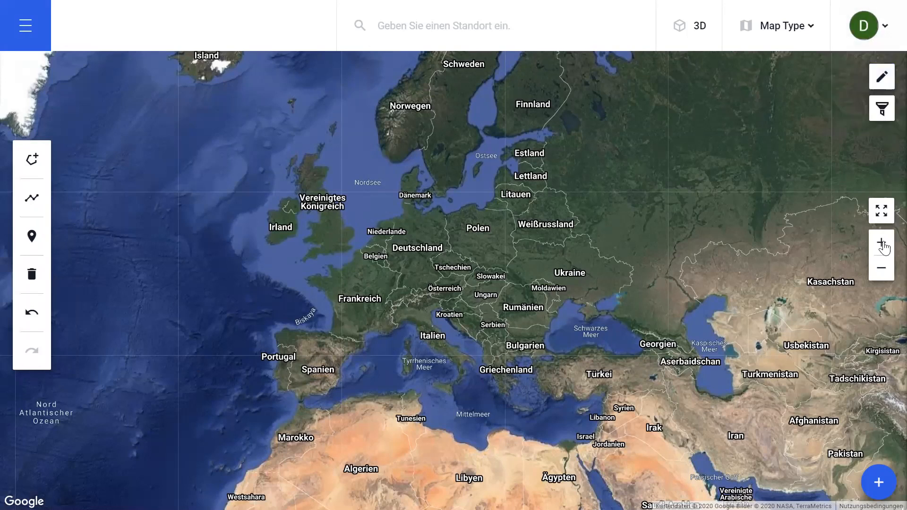
pyautogui.click(882, 111)
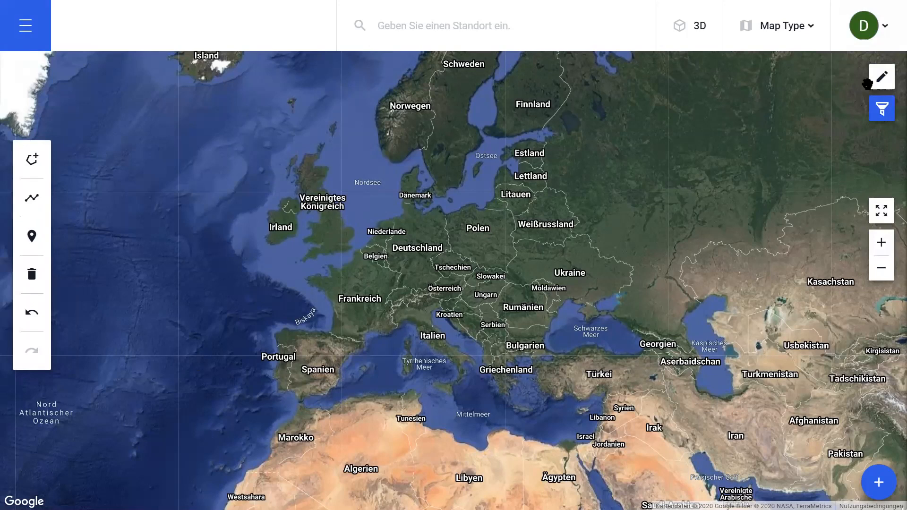
pyautogui.click(883, 77)
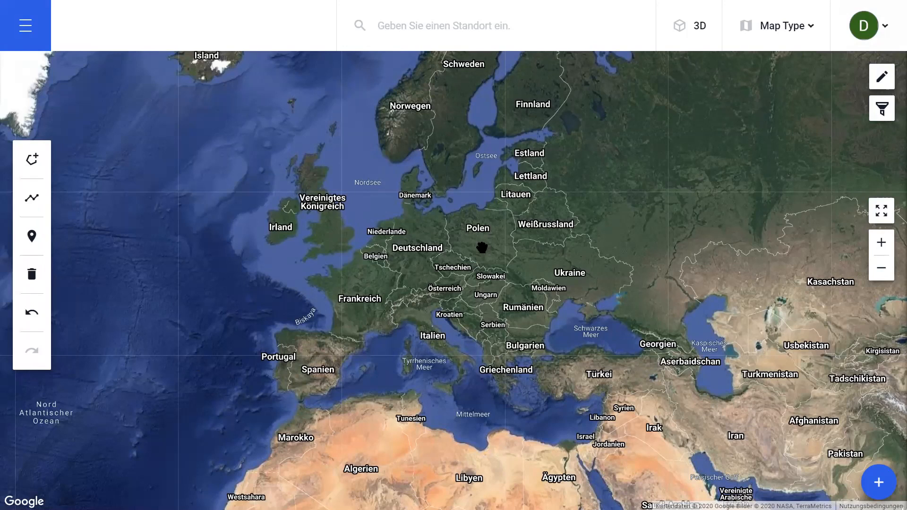
# Load the latest version of the saved site "Industrial Site" from site storage and close the main menu
pyautogui.click(28, 48)
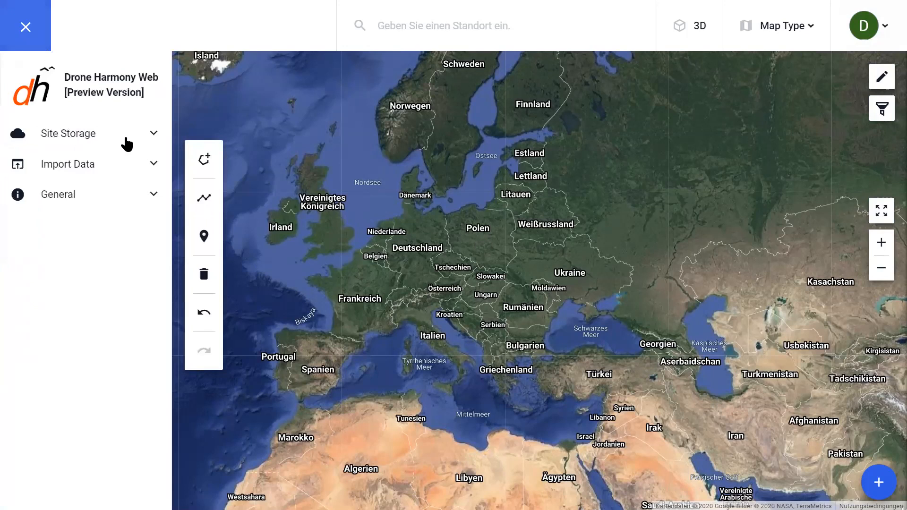
pyautogui.click(127, 144)
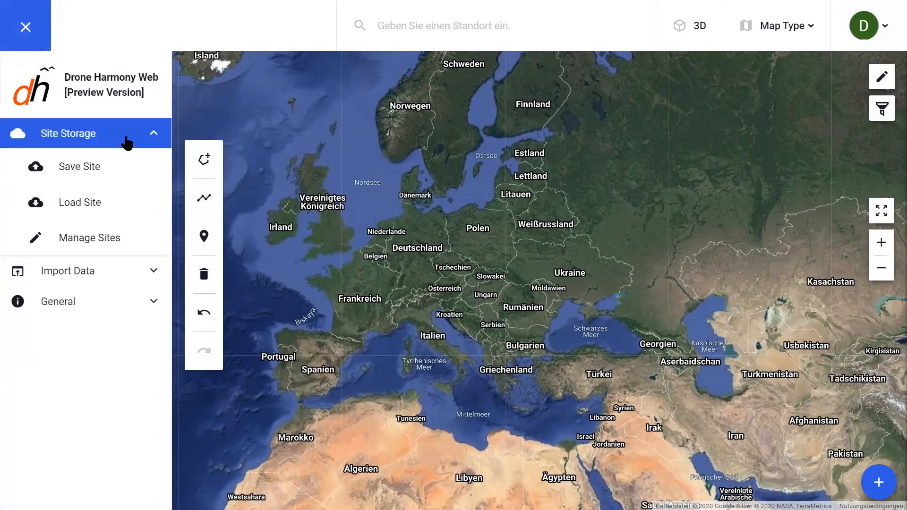
pyautogui.click(101, 202)
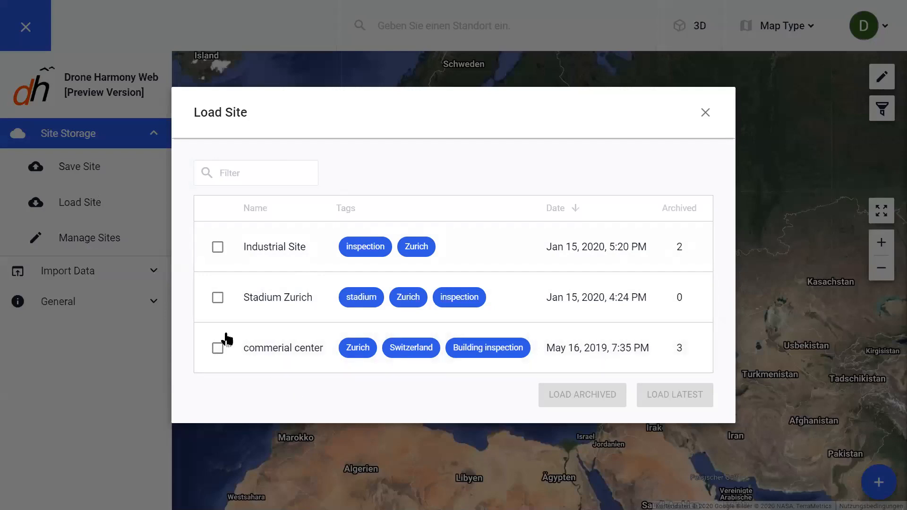
pyautogui.click(217, 250)
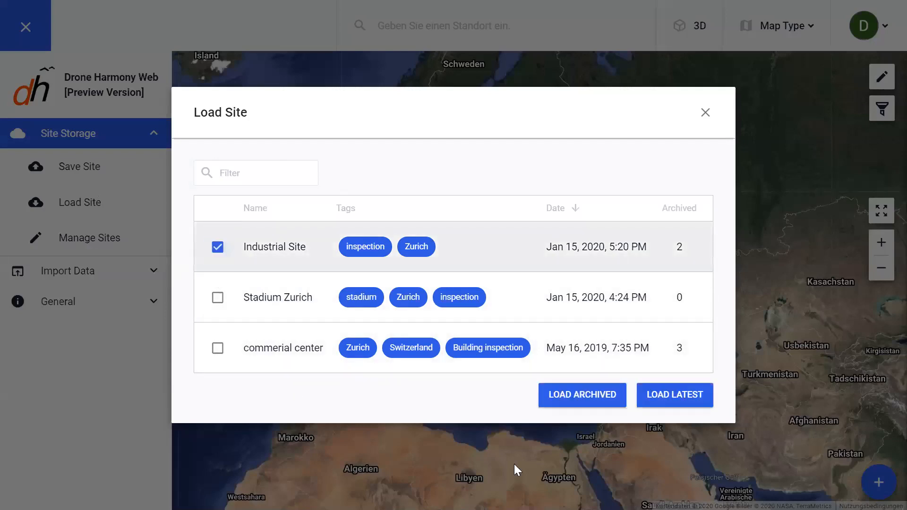
pyautogui.click(676, 397)
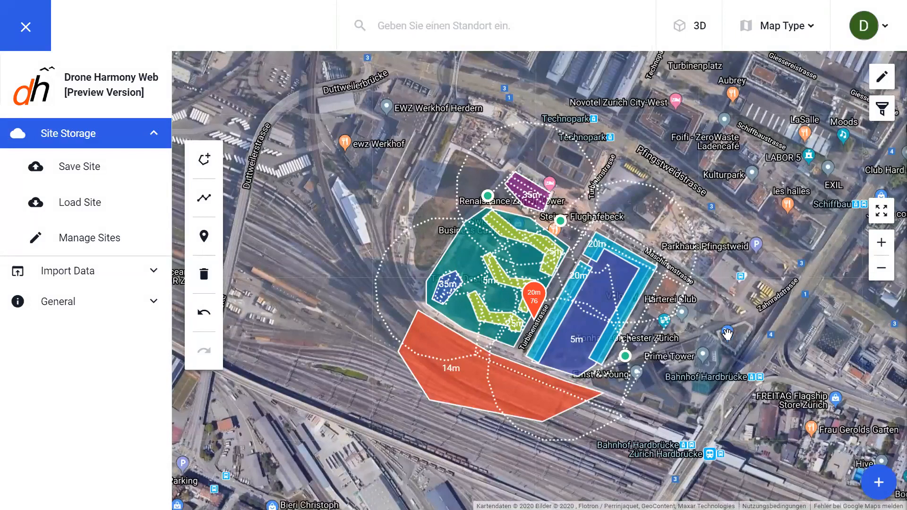
pyautogui.click(727, 334)
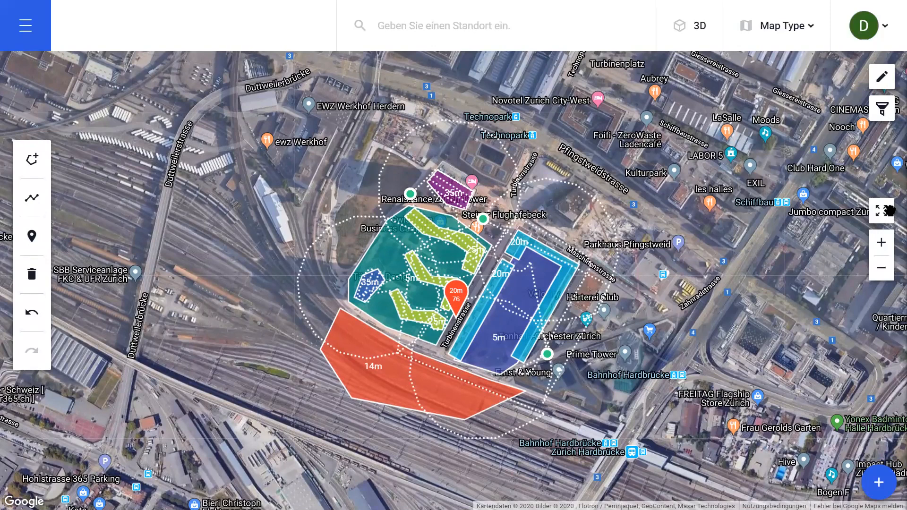
# Hide all areas of the site through the map filters
pyautogui.click(882, 108)
pyautogui.click(882, 110)
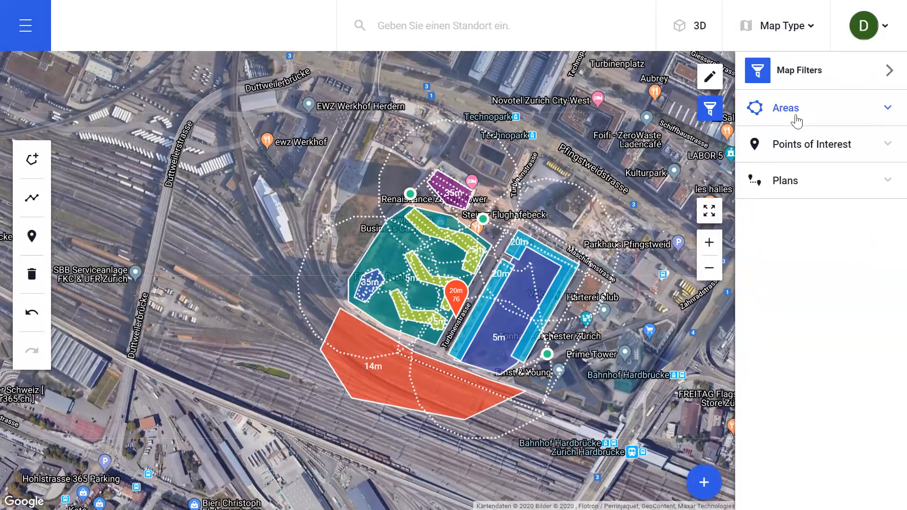
pyautogui.click(797, 122)
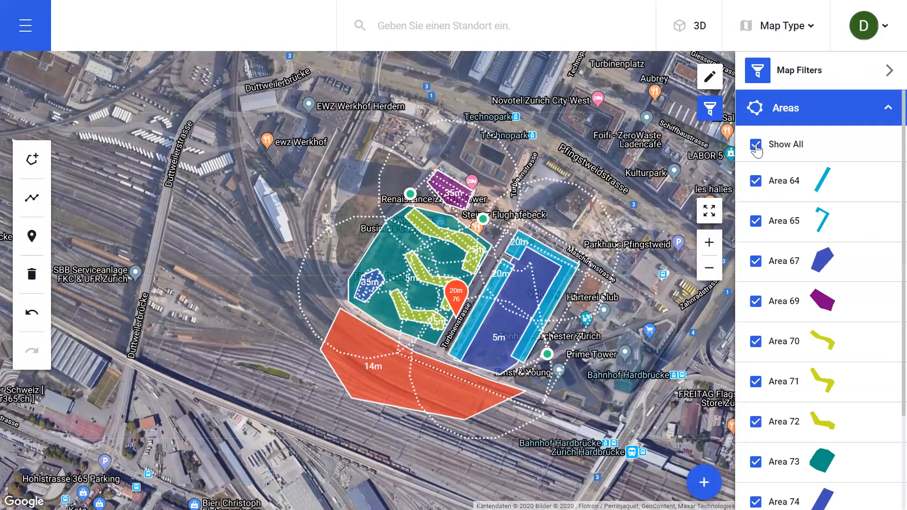
pyautogui.click(754, 146)
pyautogui.click(760, 119)
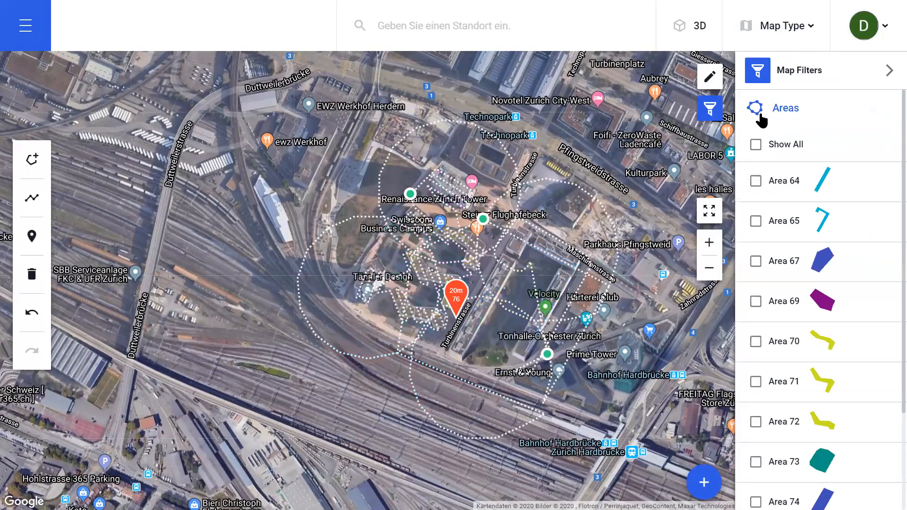
# Hide all flight plans and the point of interest POI 76 in the map filters
pyautogui.click(768, 145)
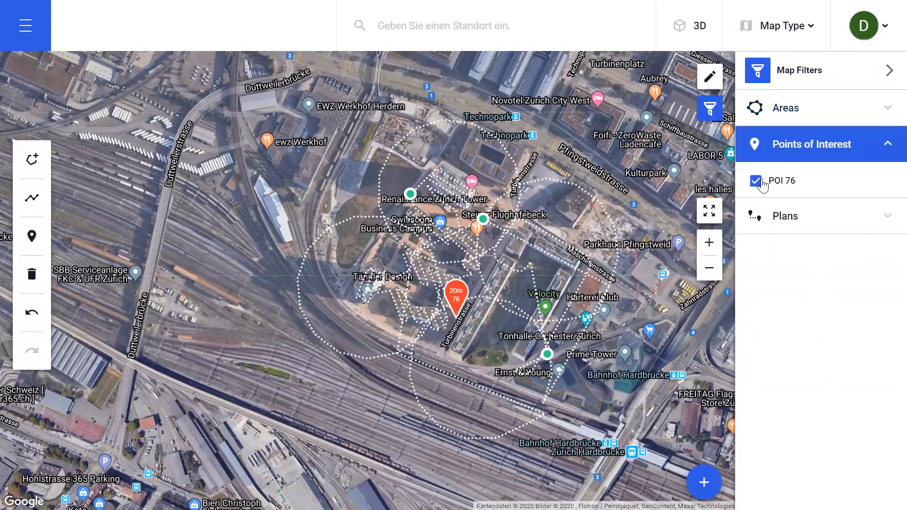
pyautogui.click(772, 146)
pyautogui.click(770, 188)
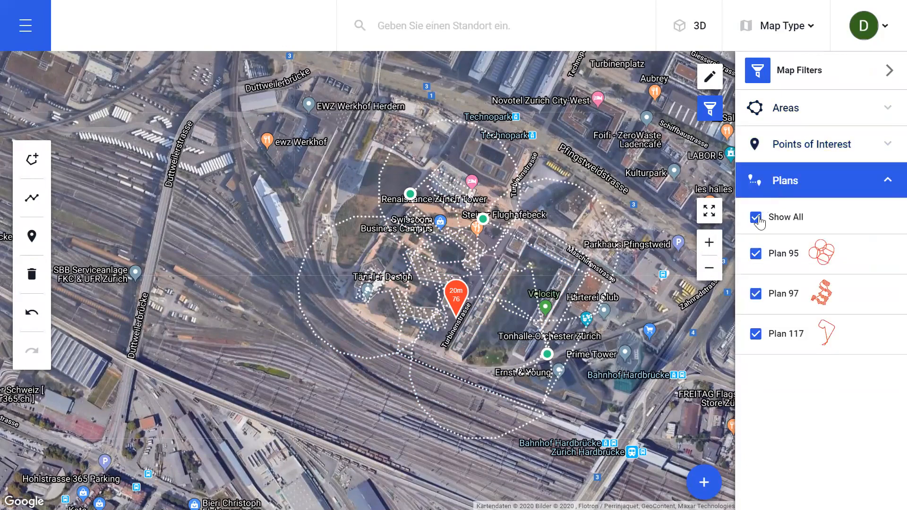
pyautogui.click(756, 218)
pyautogui.click(768, 148)
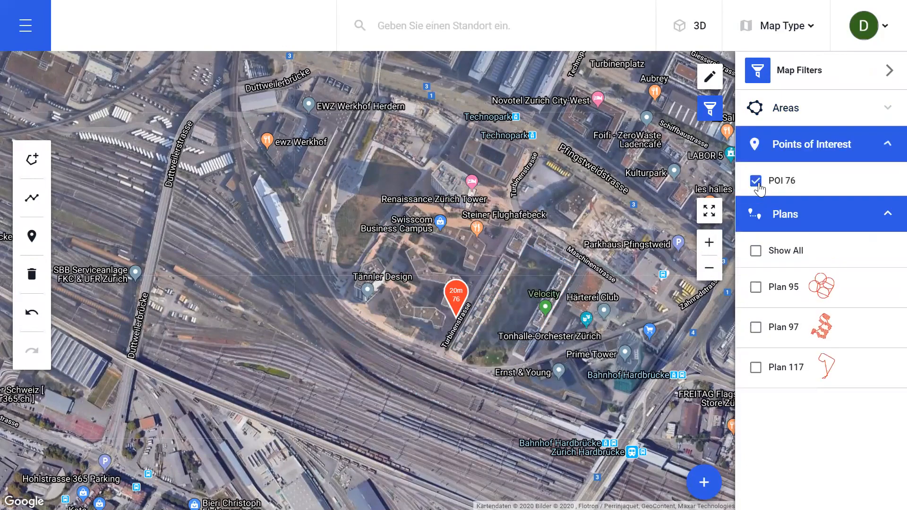
pyautogui.click(756, 180)
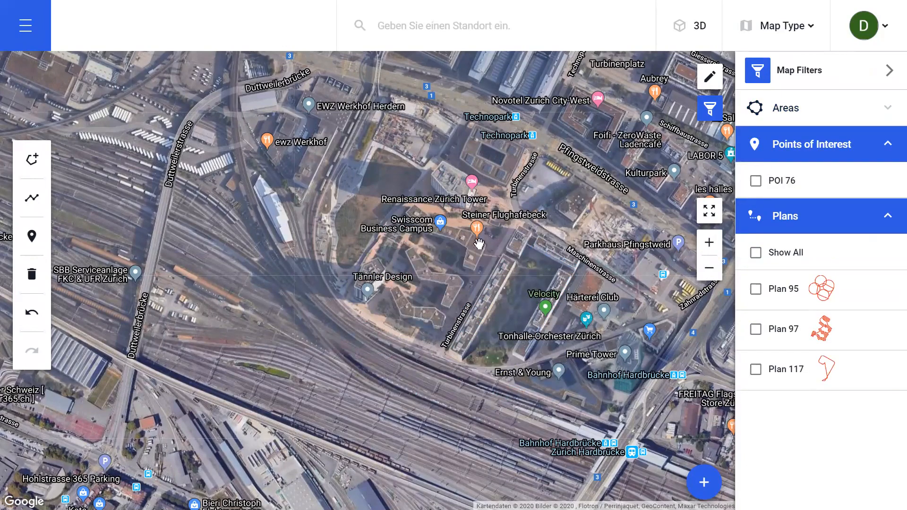
# Show all areas on the map again and close the map filters
pyautogui.scroll(2, 479, 246)
pyautogui.moveTo(453, 276); pyautogui.dragTo(428, 306)
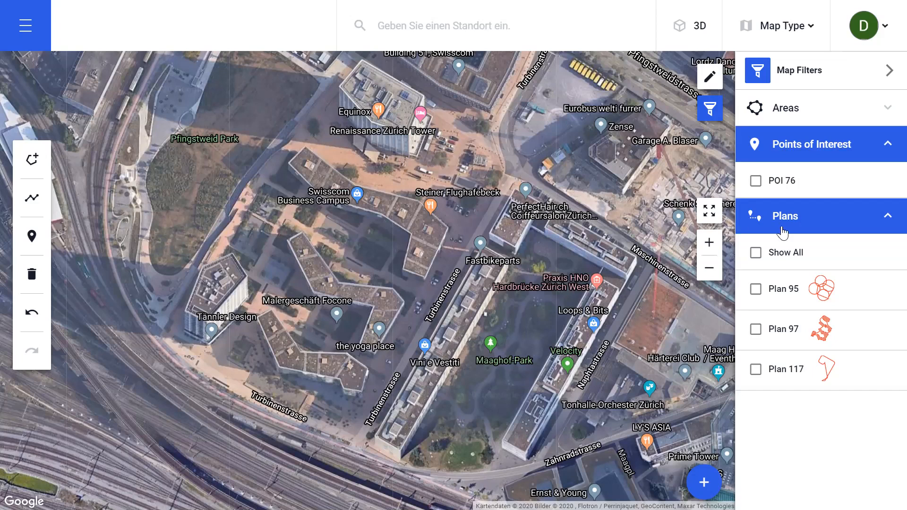
pyautogui.click(767, 116)
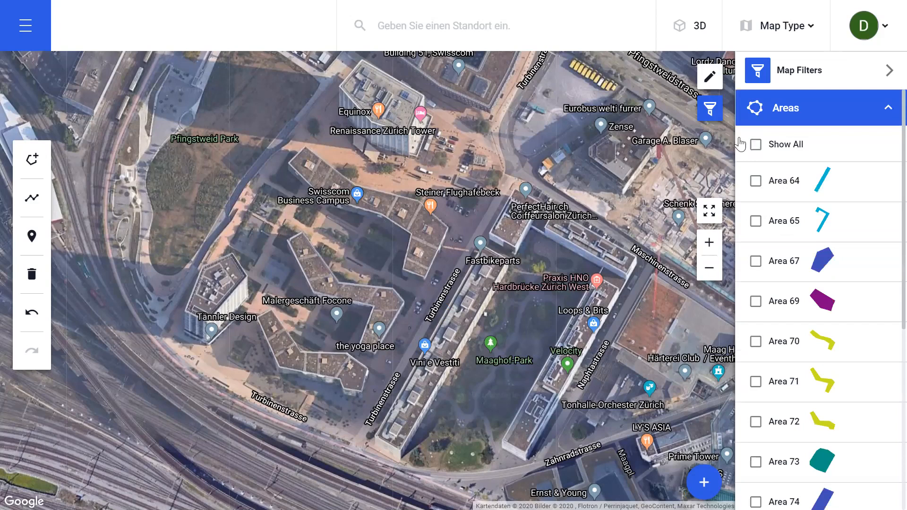
pyautogui.click(756, 144)
pyautogui.scroll(-1, 590, 207)
pyautogui.moveTo(613, 276); pyautogui.dragTo(545, 275)
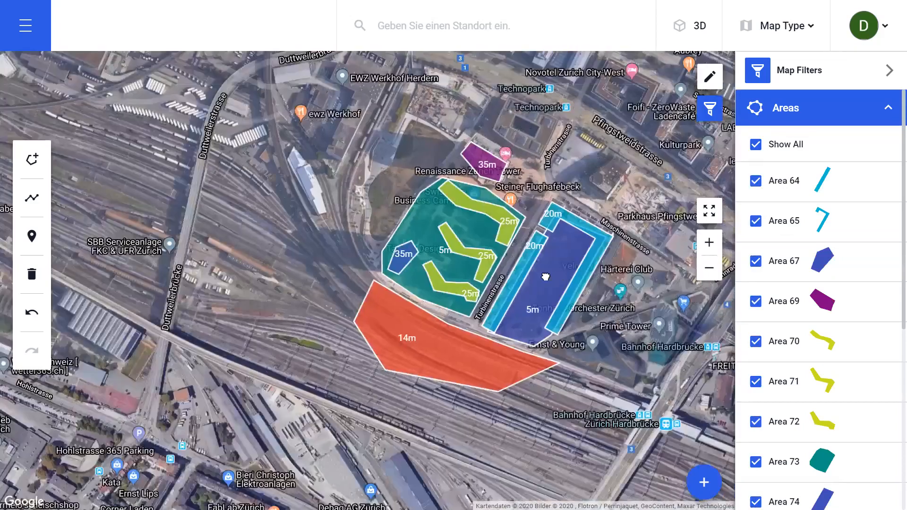
pyautogui.click(713, 113)
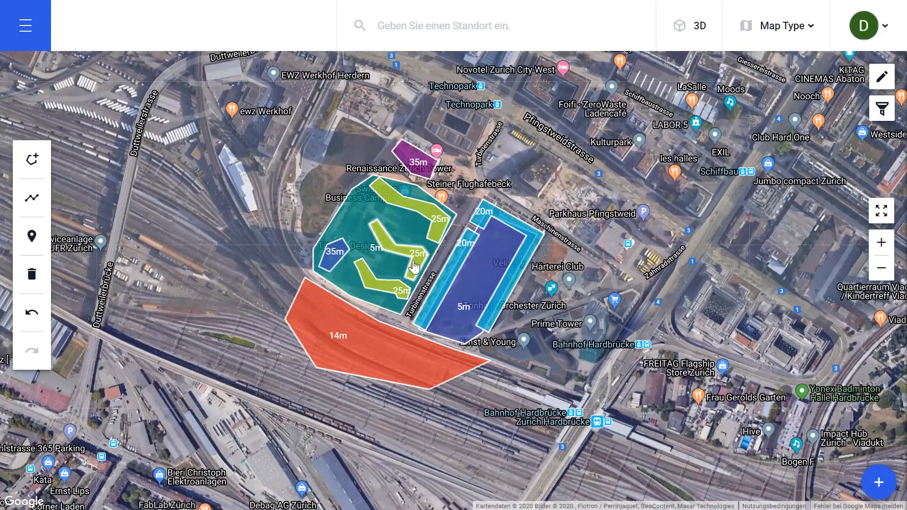
# Change the color of Polygon 71, the middle of the three yellow-green building areas, to orange
pyautogui.scroll(2, 414, 266)
pyautogui.click(371, 265)
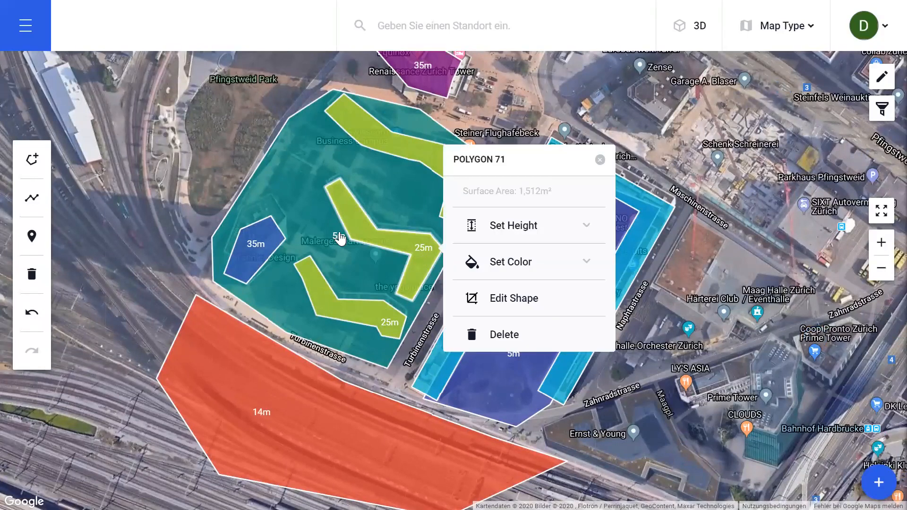
pyautogui.click(557, 228)
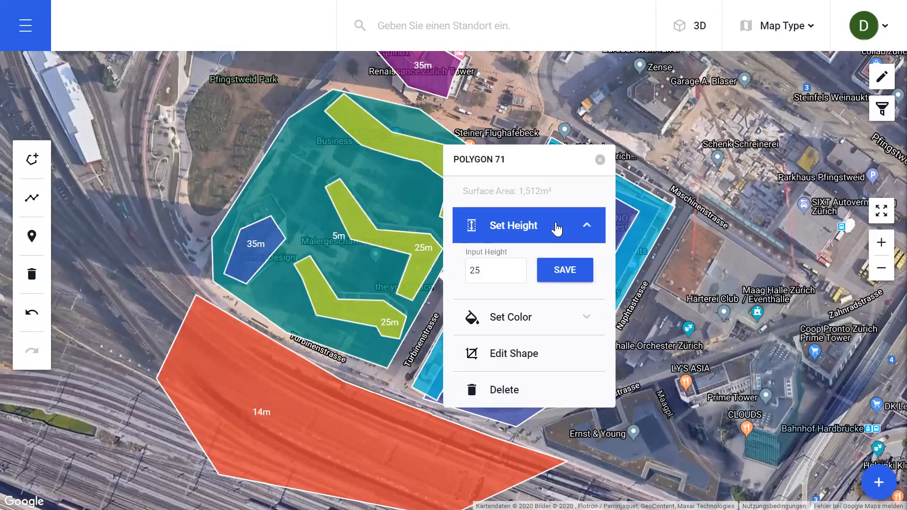
pyautogui.click(539, 267)
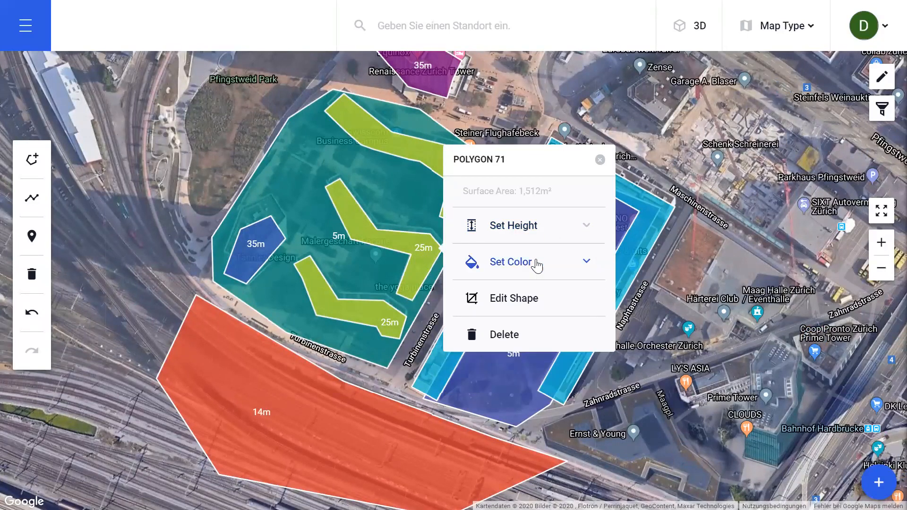
pyautogui.click(537, 266)
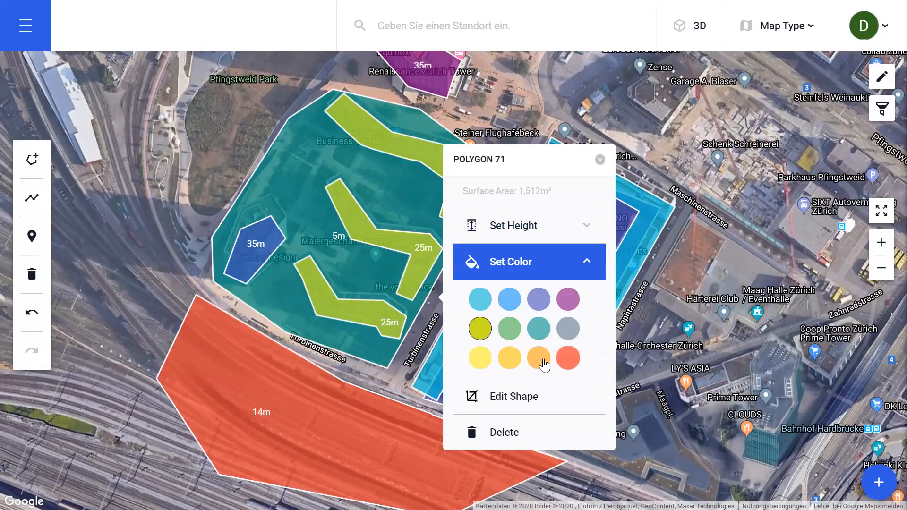
pyautogui.click(539, 358)
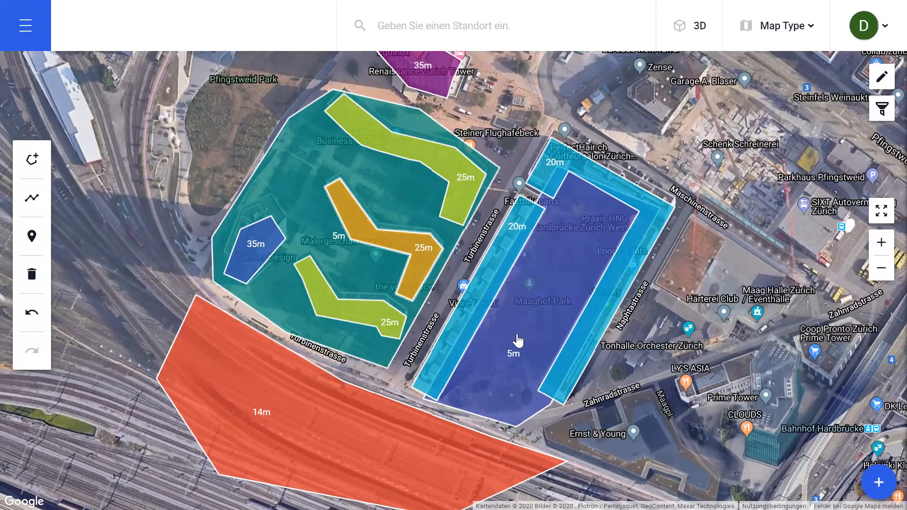
# Inspect the site's areas in 3D from several angles and return to the 2D map
pyautogui.moveTo(653, 325); pyautogui.dragTo(692, 334)
pyautogui.moveTo(709, 150); pyautogui.dragTo(700, 167)
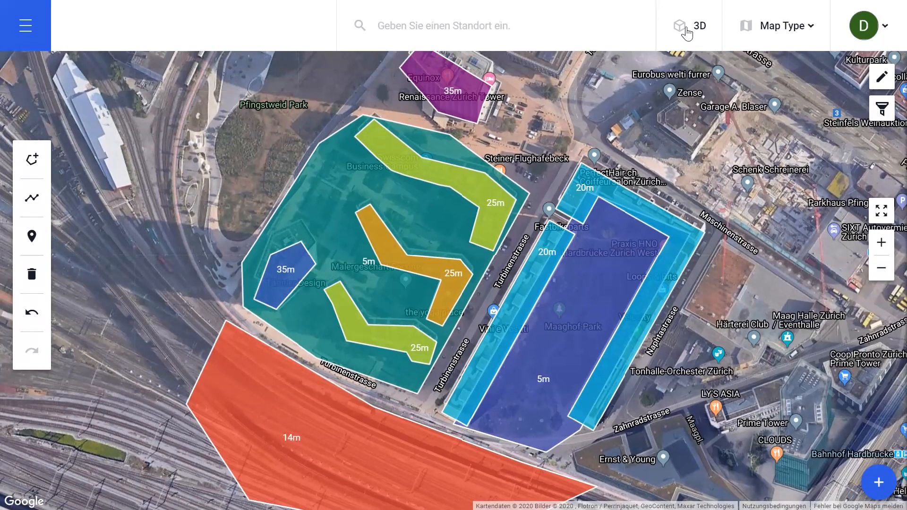
pyautogui.click(690, 36)
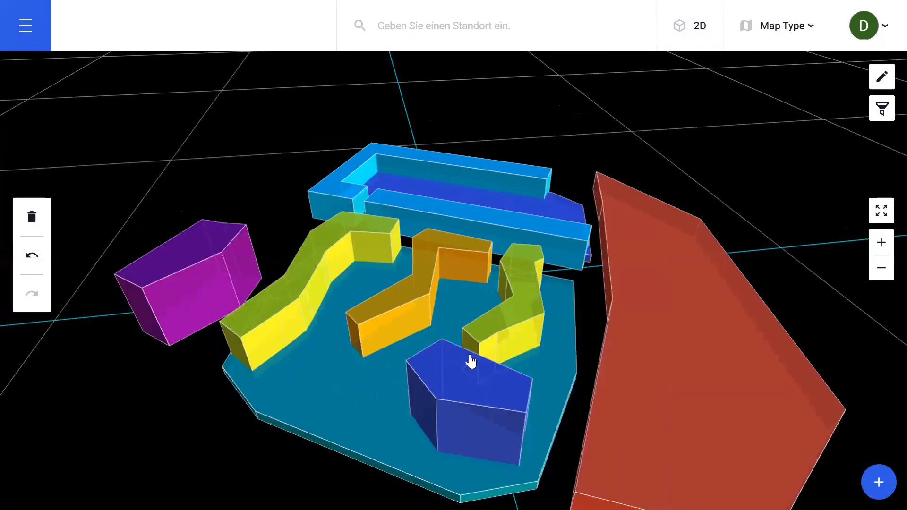
pyautogui.moveTo(725, 283); pyautogui.dragTo(640, 318)
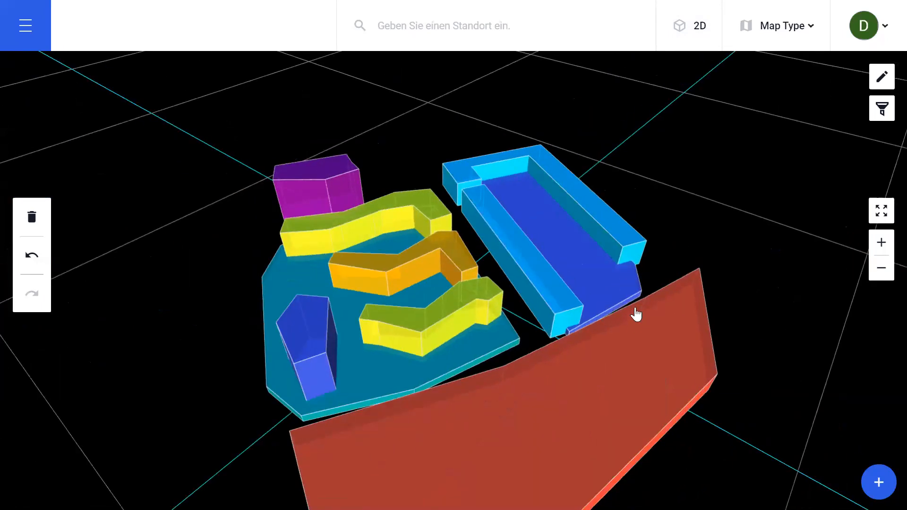
pyautogui.moveTo(776, 399); pyautogui.dragTo(792, 416)
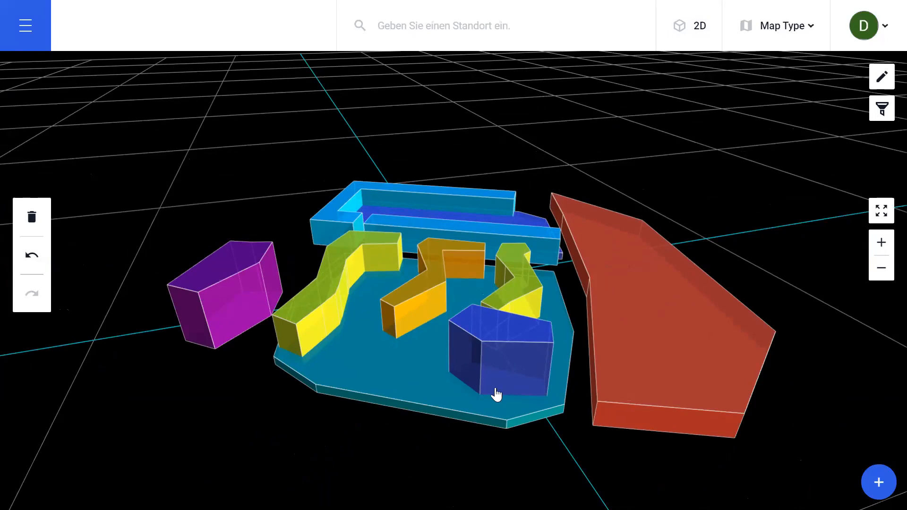
pyautogui.moveTo(312, 446); pyautogui.dragTo(382, 457)
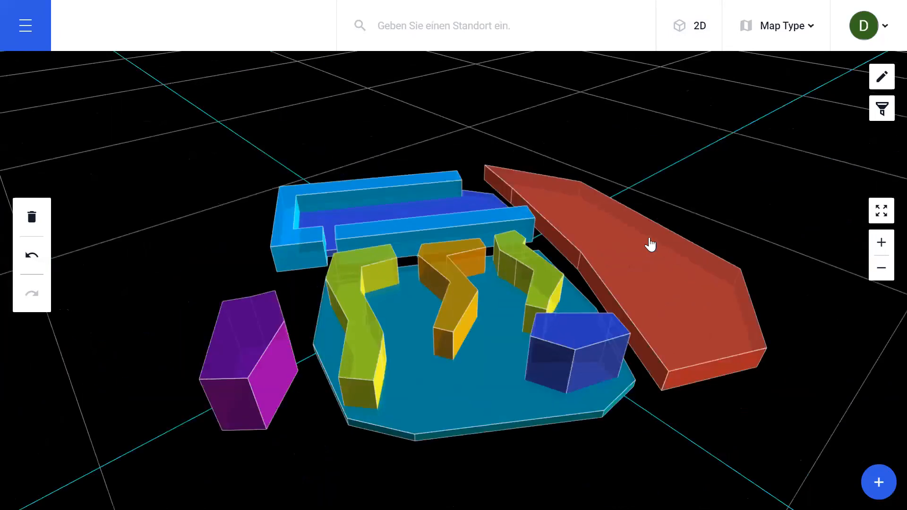
pyautogui.click(690, 38)
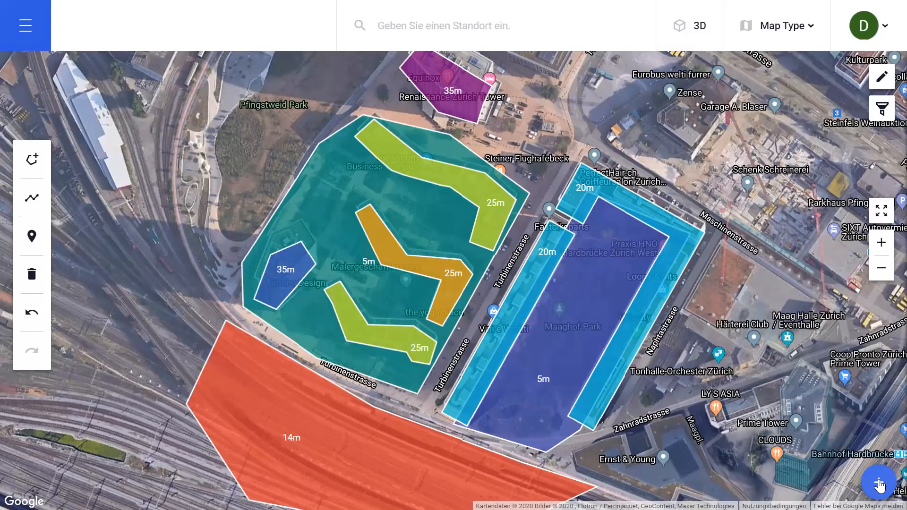
# Start a new Top Down mapping plan and choose Polygon 71 as the area to capture
pyautogui.click(879, 484)
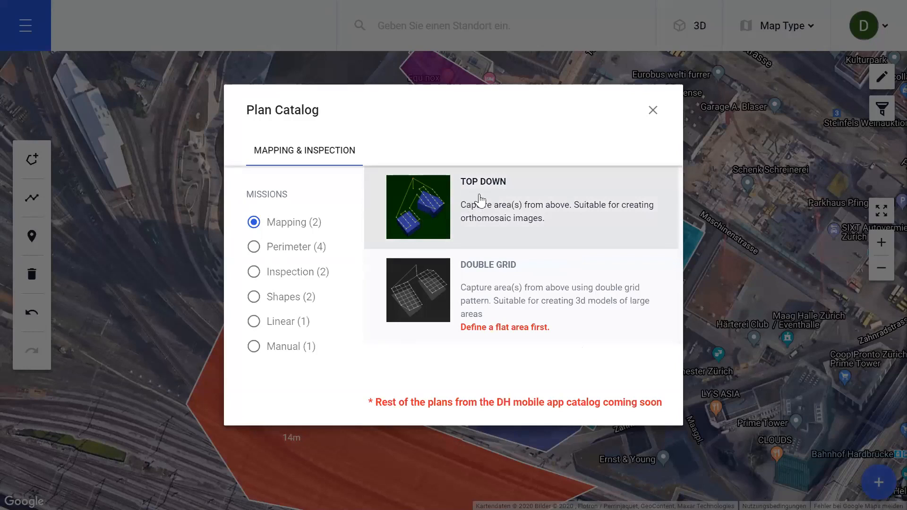
pyautogui.click(480, 201)
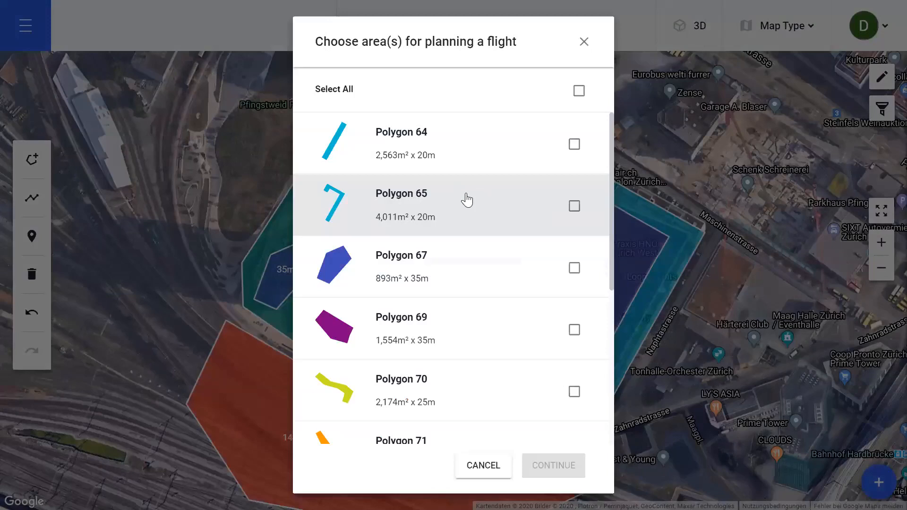
pyautogui.scroll(-1, 408, 187)
pyautogui.scroll(-5, 408, 186)
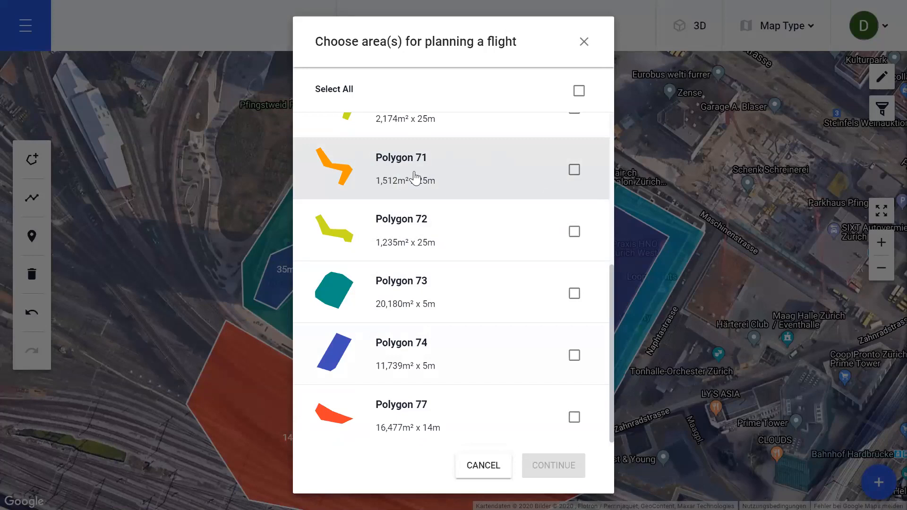
pyautogui.click(392, 176)
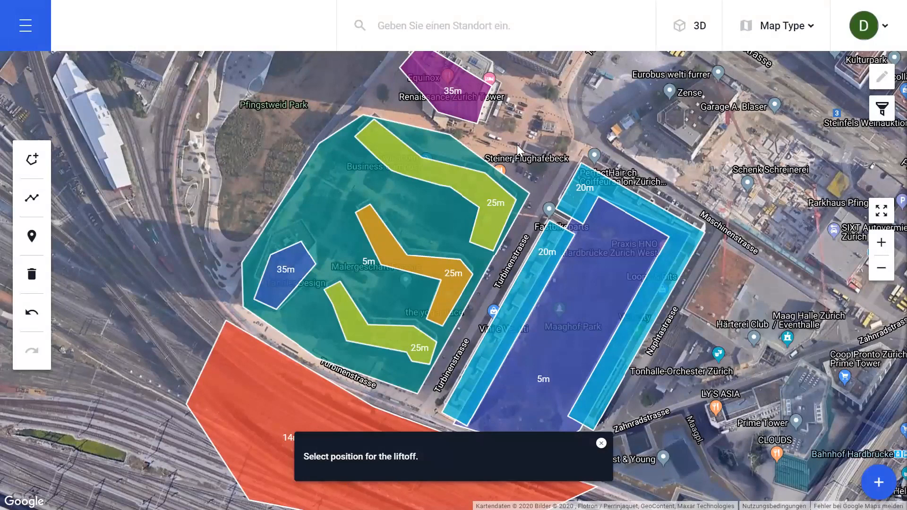
# Place the liftoff position on the open plaza northeast of the teal area, use the same point for landing, and continue
pyautogui.scroll(2, 517, 150)
pyautogui.moveTo(511, 135); pyautogui.dragTo(474, 207)
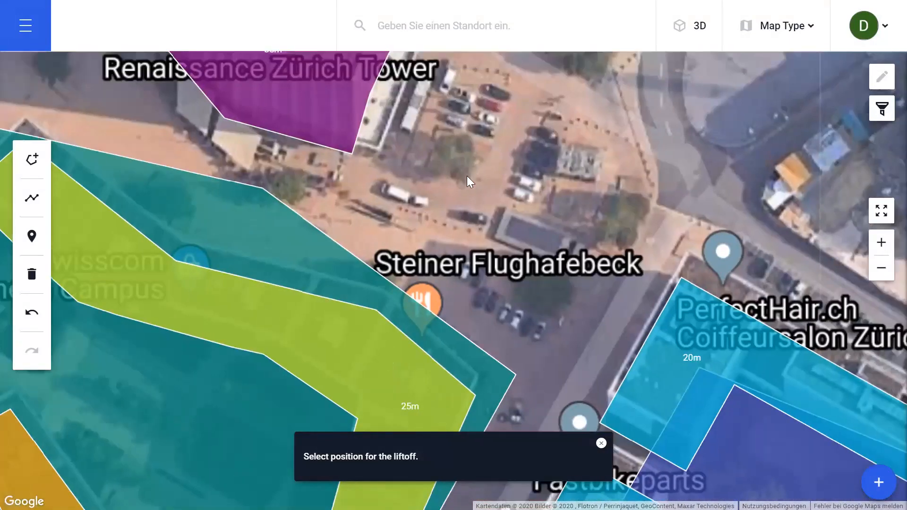
pyautogui.scroll(2, 467, 178)
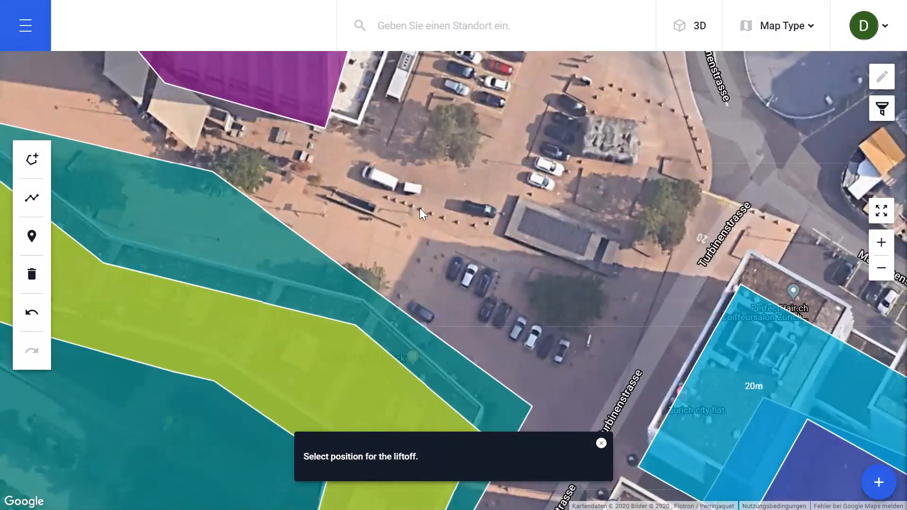
pyautogui.click(422, 243)
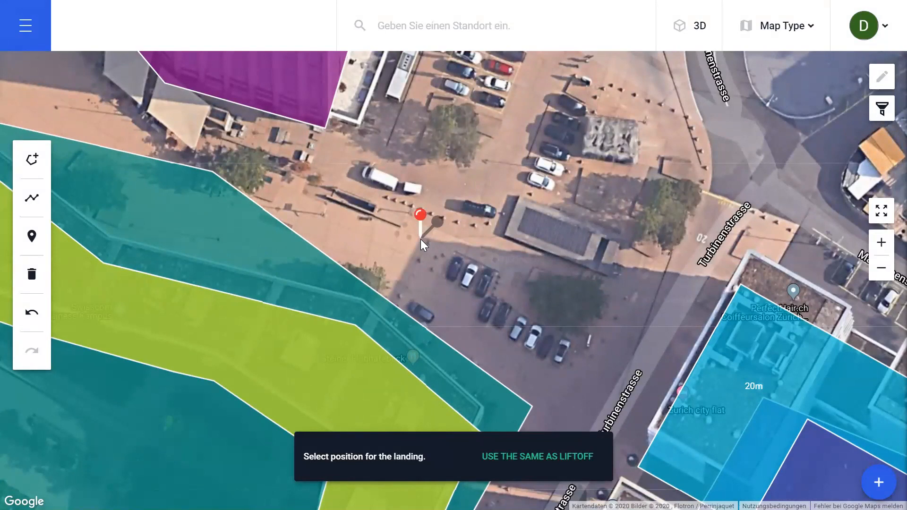
pyautogui.click(525, 456)
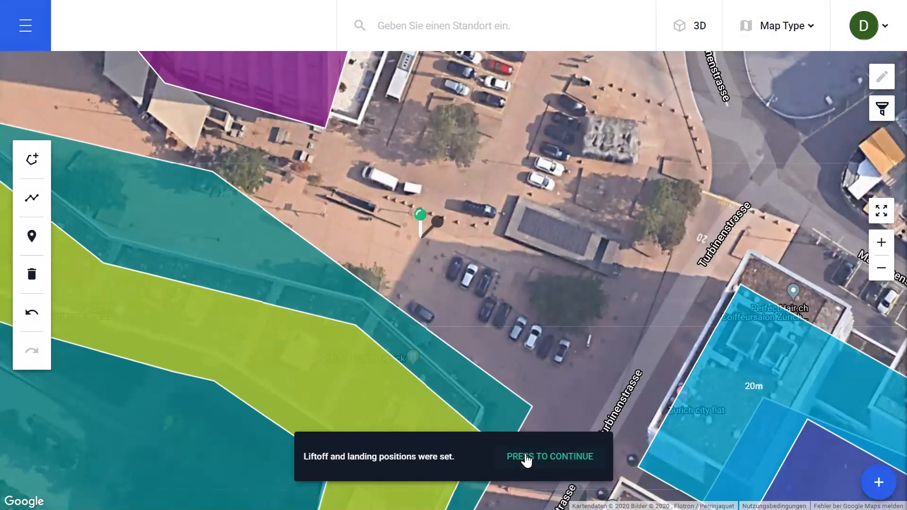
pyautogui.click(567, 457)
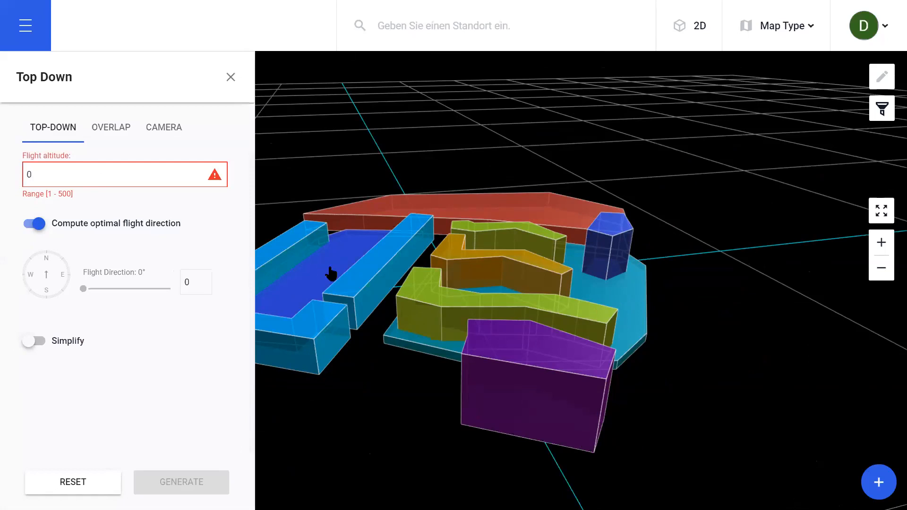
# Set the Top Down plan's flight altitude to 10
pyautogui.press('BackSpace')
pyautogui.write('1')
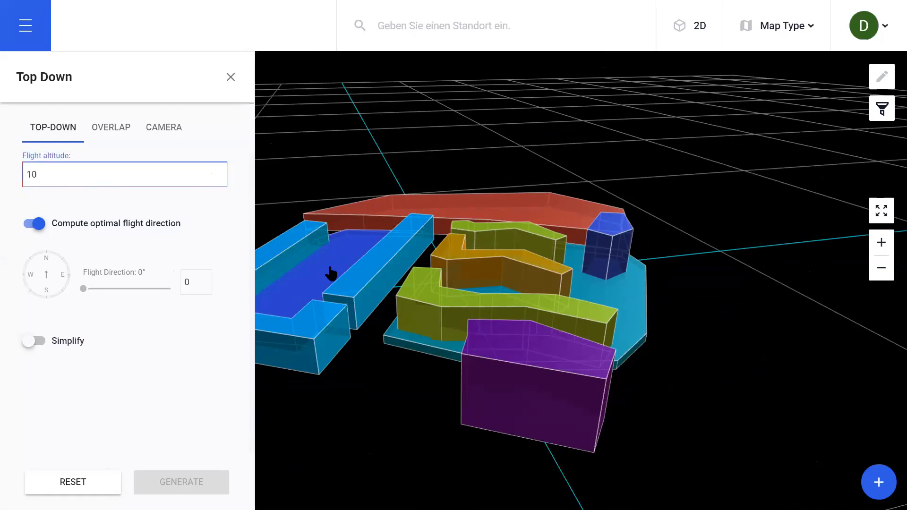
pyautogui.write('0')
pyautogui.click(169, 357)
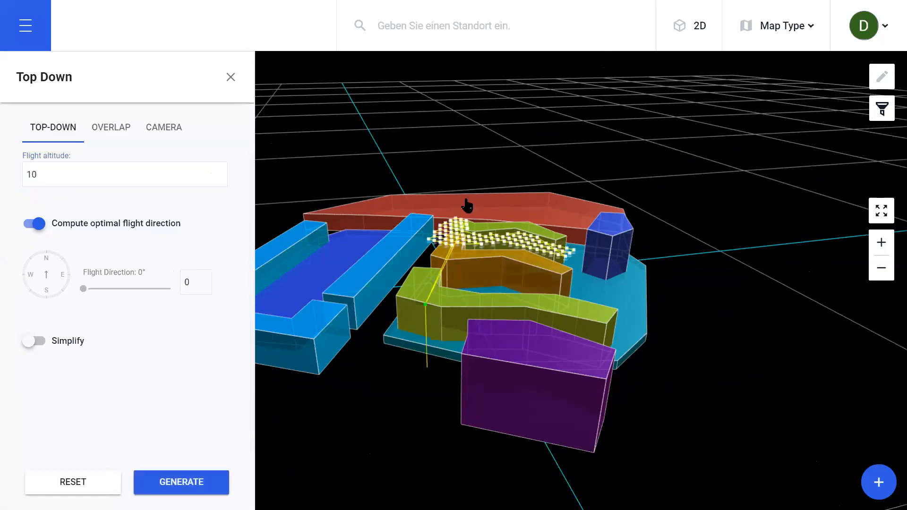
# Set both the side overlap and the forward overlap of the plan to 20%
pyautogui.moveTo(419, 392); pyautogui.dragTo(522, 398)
pyautogui.scroll(3, 469, 320)
pyautogui.scroll(5, 469, 320)
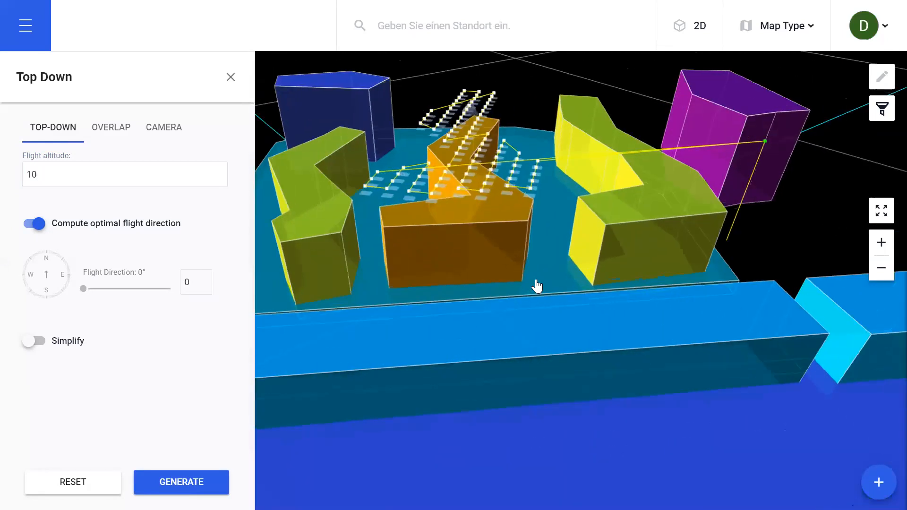
pyautogui.moveTo(537, 286); pyautogui.dragTo(435, 197)
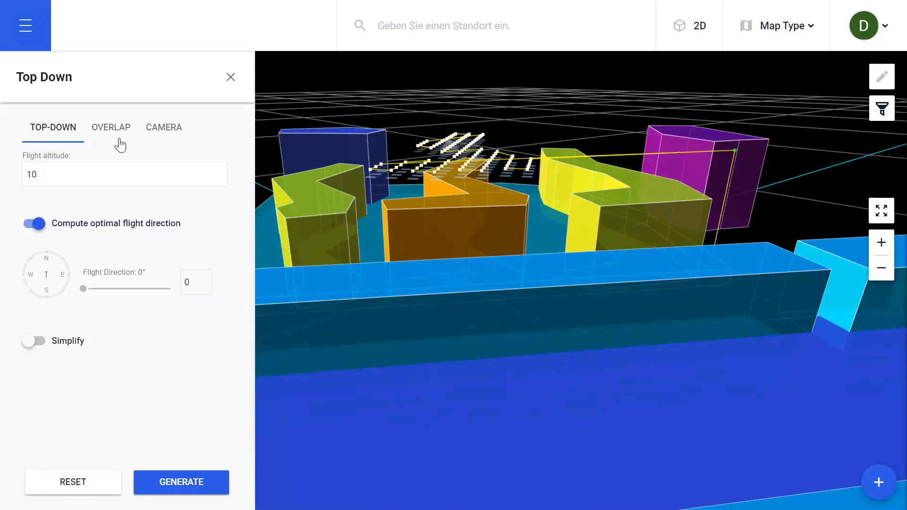
pyautogui.moveTo(381, 226); pyautogui.dragTo(498, 247)
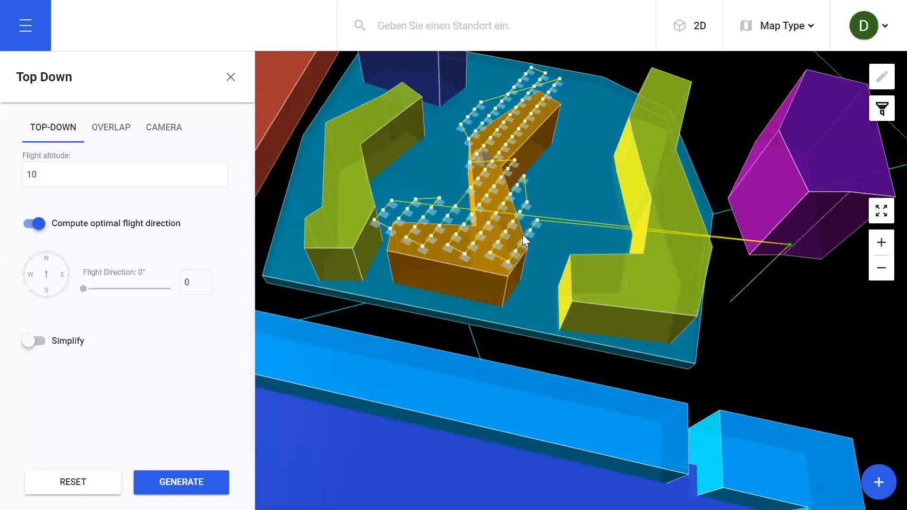
pyautogui.click(115, 135)
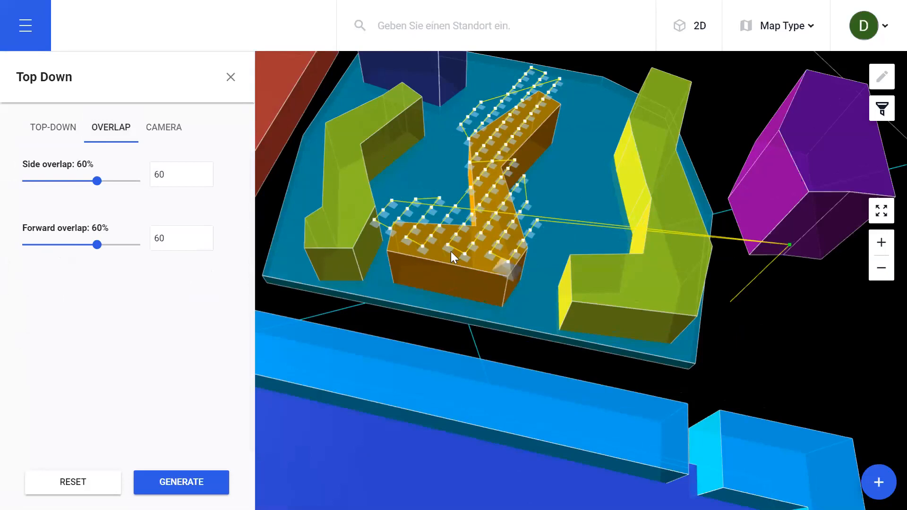
pyautogui.moveTo(96, 181); pyautogui.dragTo(48, 189)
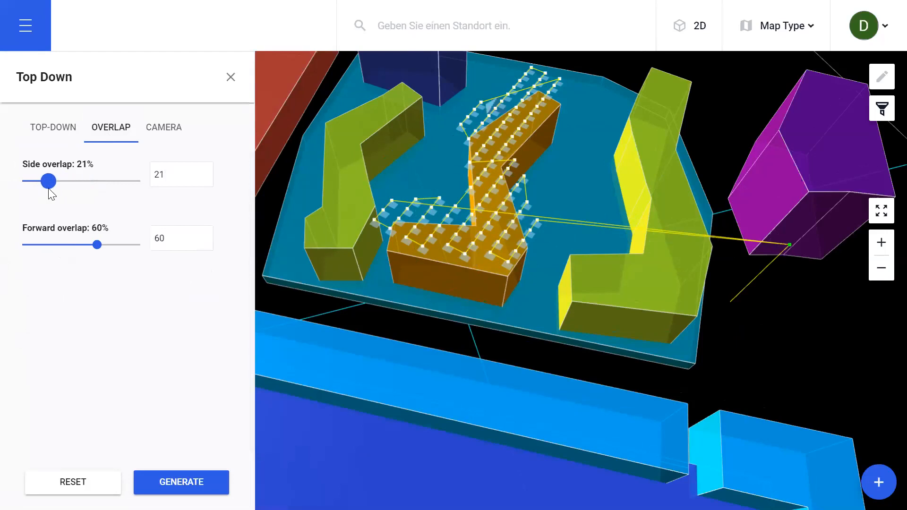
pyautogui.moveTo(98, 250); pyautogui.dragTo(46, 244)
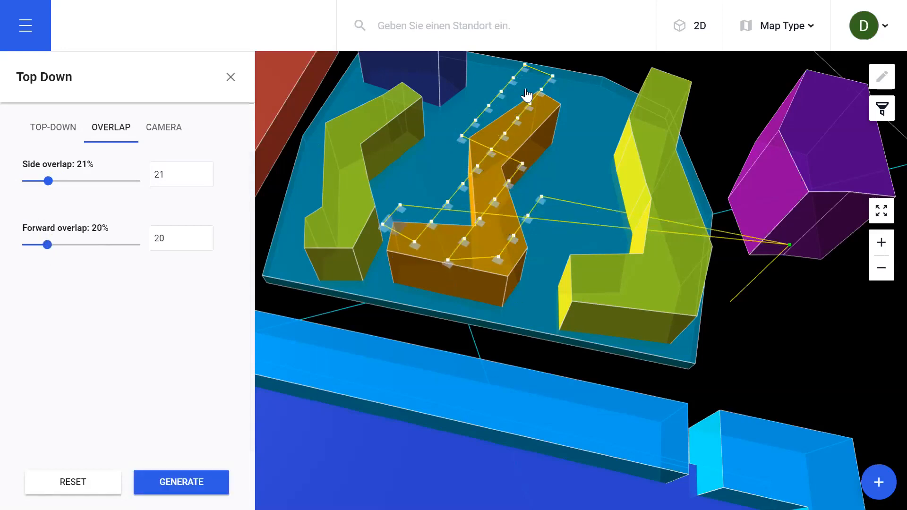
pyautogui.doubleClick(163, 171)
pyautogui.write('20')
pyautogui.click(148, 162)
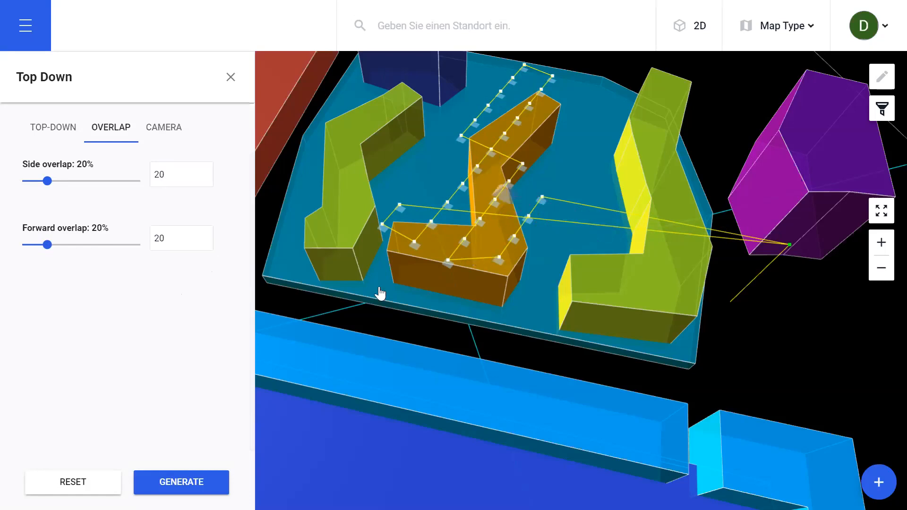
# Set the drone profile to DJI M210 / M210 RTK and the camera profile to Zenmuse X5S
pyautogui.click(167, 136)
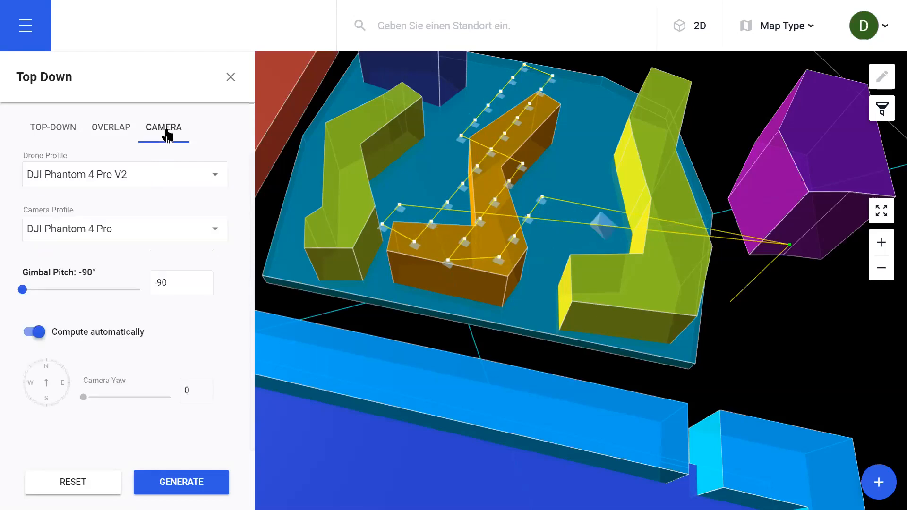
pyautogui.click(194, 185)
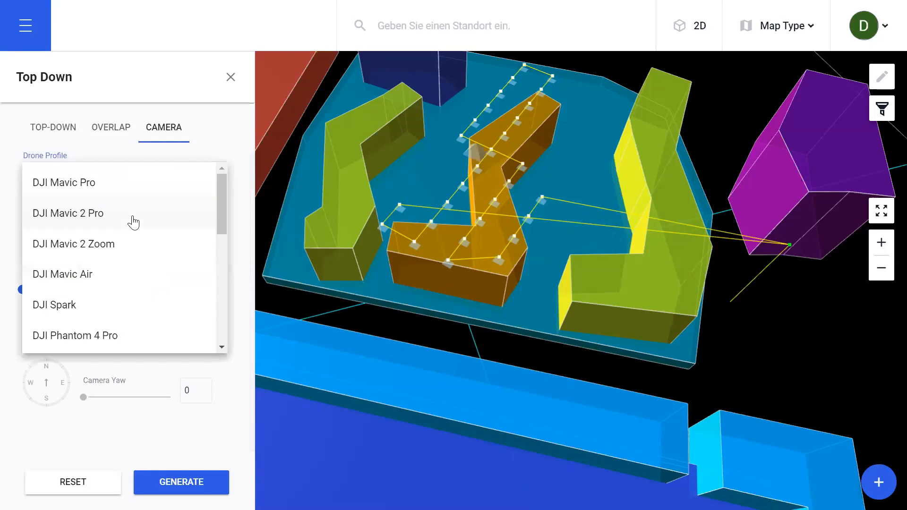
pyautogui.scroll(-6, 60, 320)
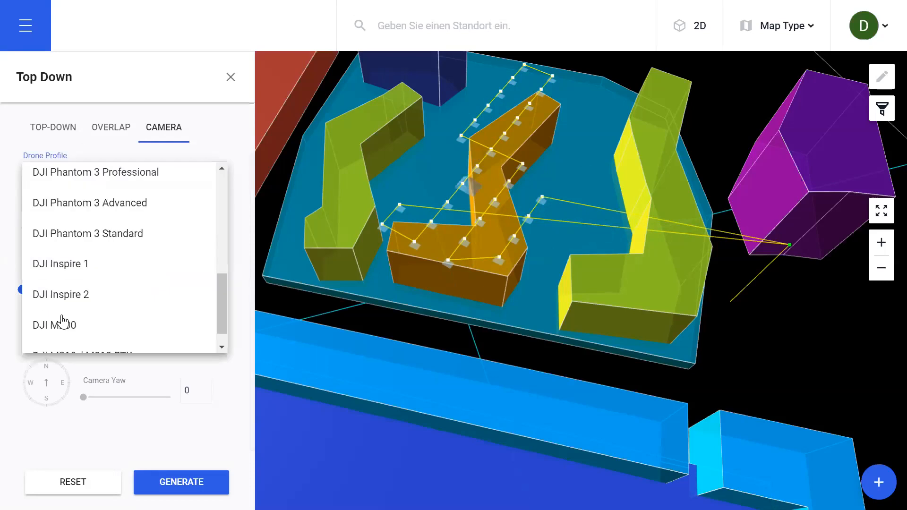
pyautogui.scroll(-1, 73, 345)
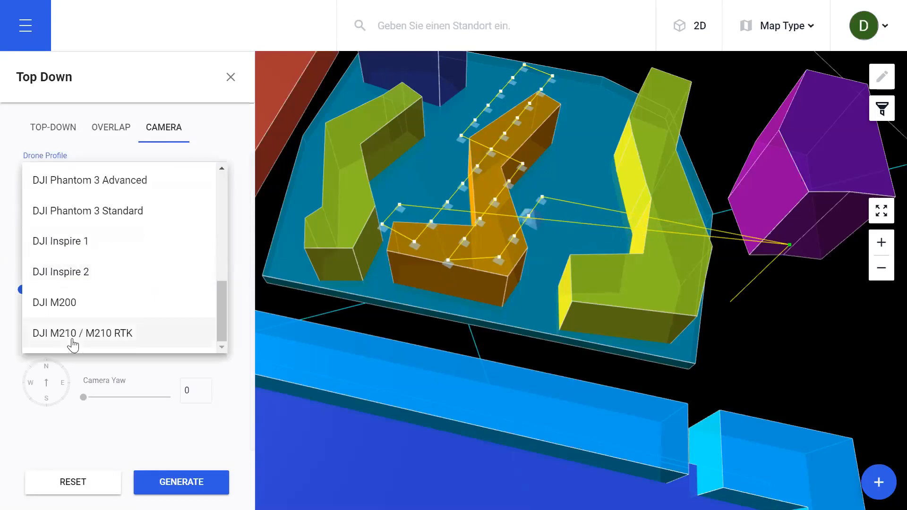
pyautogui.click(72, 338)
pyautogui.click(118, 239)
pyautogui.click(105, 270)
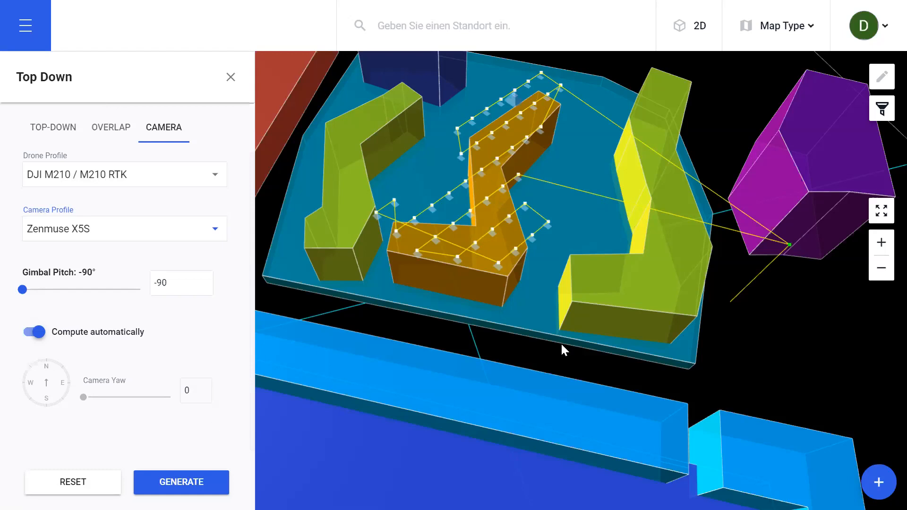
# Check the planned path in 3D and on the 2D map, and generate the Top Down flight plan
pyautogui.moveTo(616, 342); pyautogui.dragTo(637, 318, button='middle')
pyautogui.moveTo(646, 294); pyautogui.dragTo(486, 263)
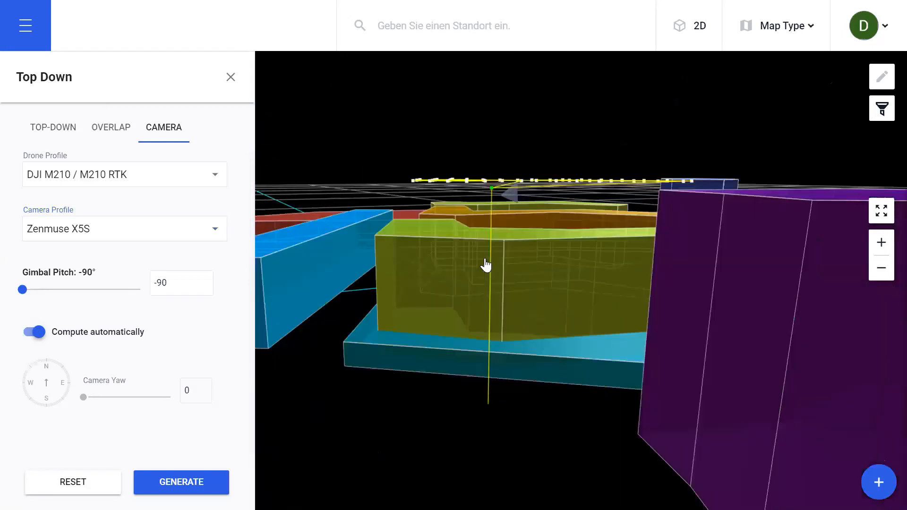
pyautogui.click(688, 40)
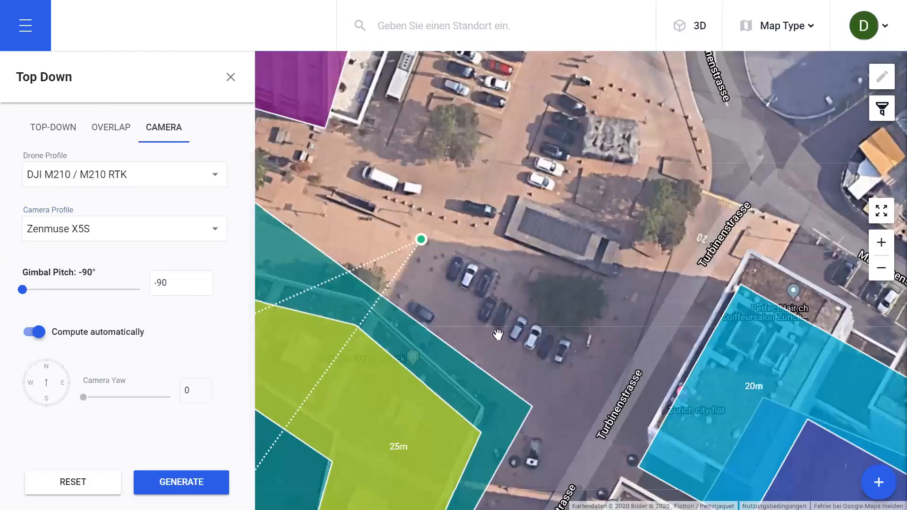
pyautogui.scroll(-3, 545, 290)
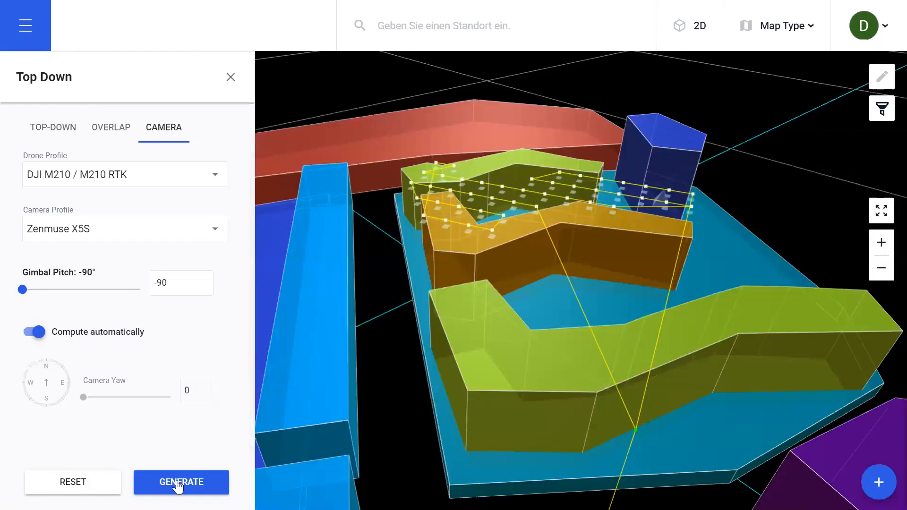
pyautogui.click(179, 484)
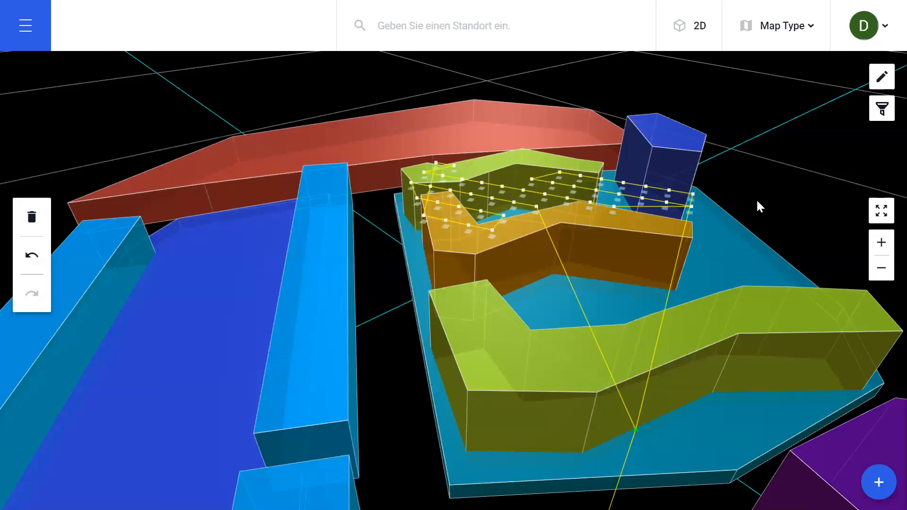
# Return to the 2D map and open the flight plan over the orange area for editing
pyautogui.moveTo(728, 205); pyautogui.dragTo(614, 243)
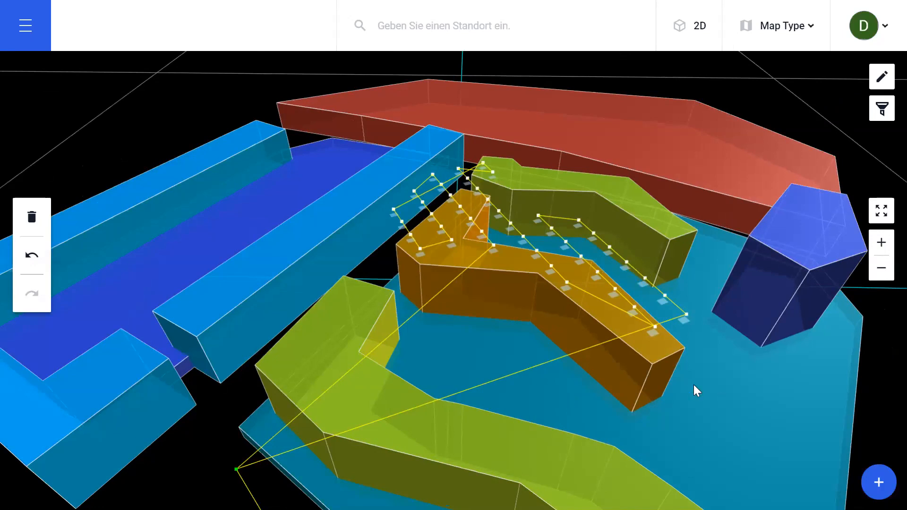
pyautogui.scroll(-5, 669, 400)
pyautogui.moveTo(516, 212); pyautogui.dragTo(474, 214)
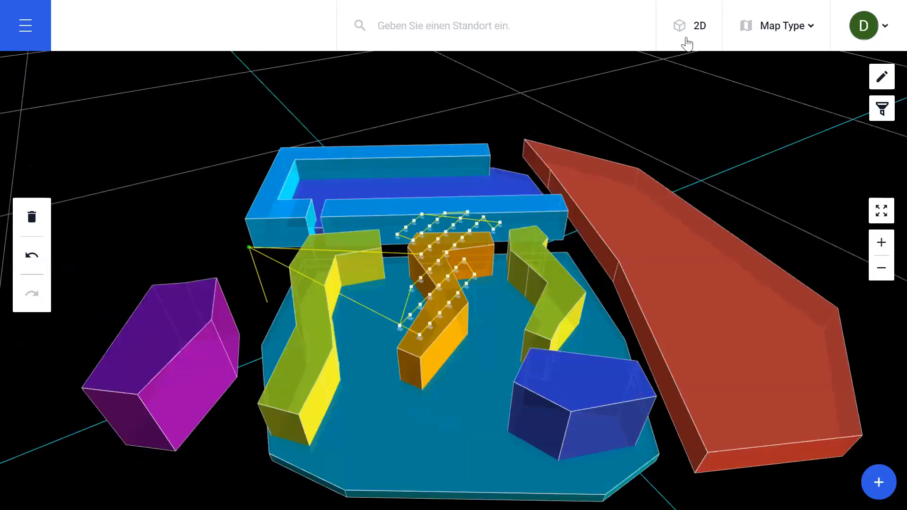
pyautogui.click(673, 45)
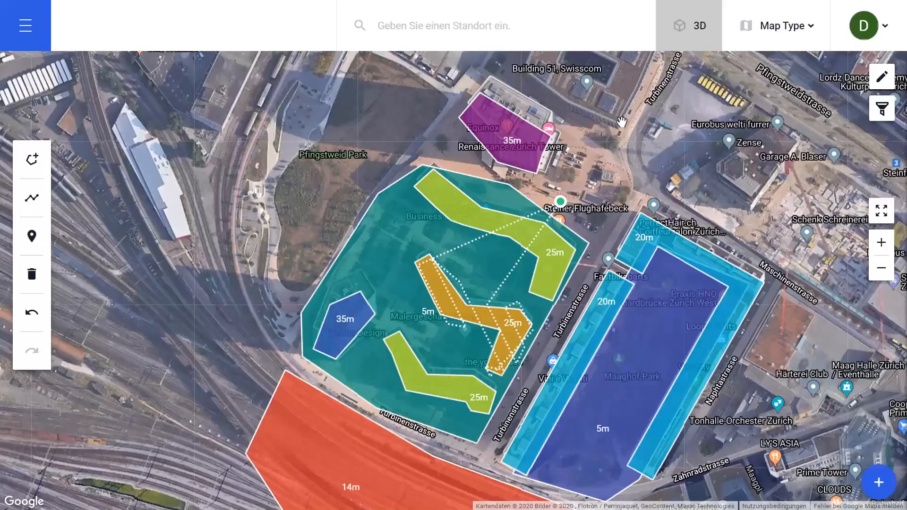
pyautogui.scroll(2, 350, 239)
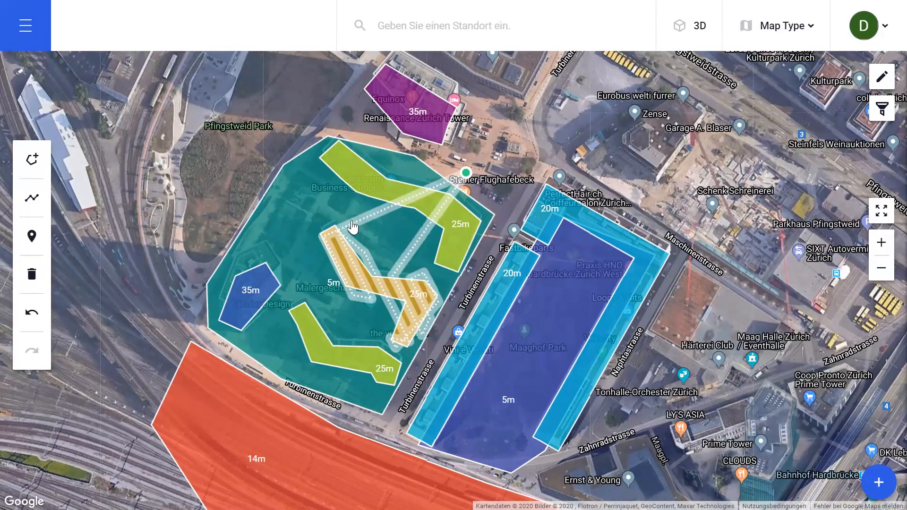
pyautogui.click(336, 242)
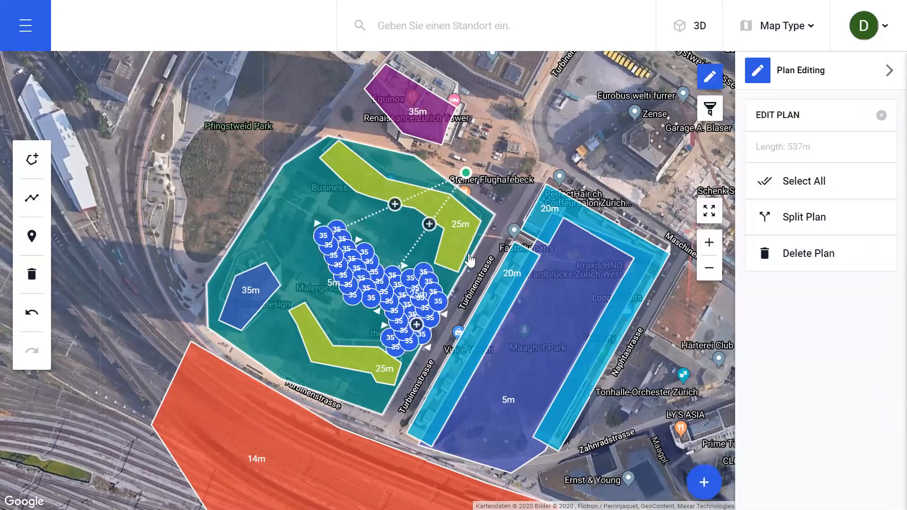
# Insert an extra waypoint on the short connecting segment at the orange area's northeast end and move it outward to the northwest
pyautogui.scroll(3, 468, 260)
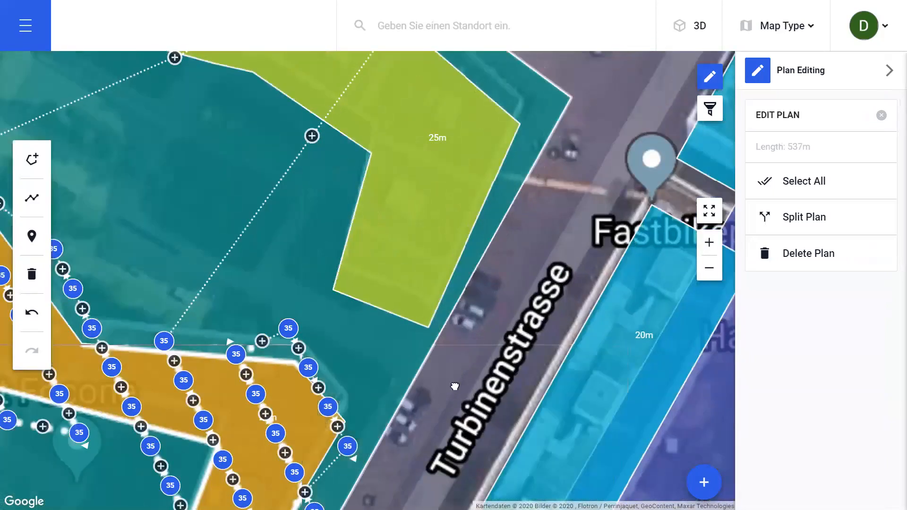
pyautogui.moveTo(454, 387); pyautogui.dragTo(550, 242)
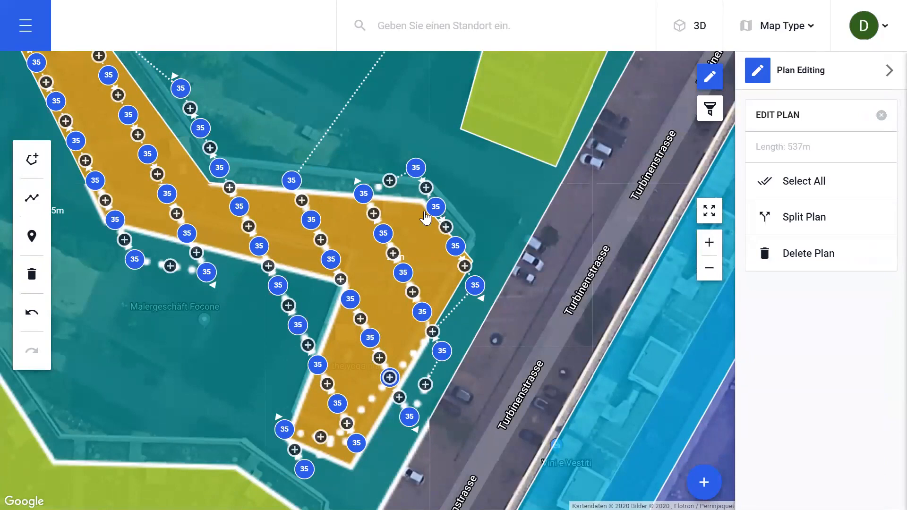
pyautogui.click(390, 184)
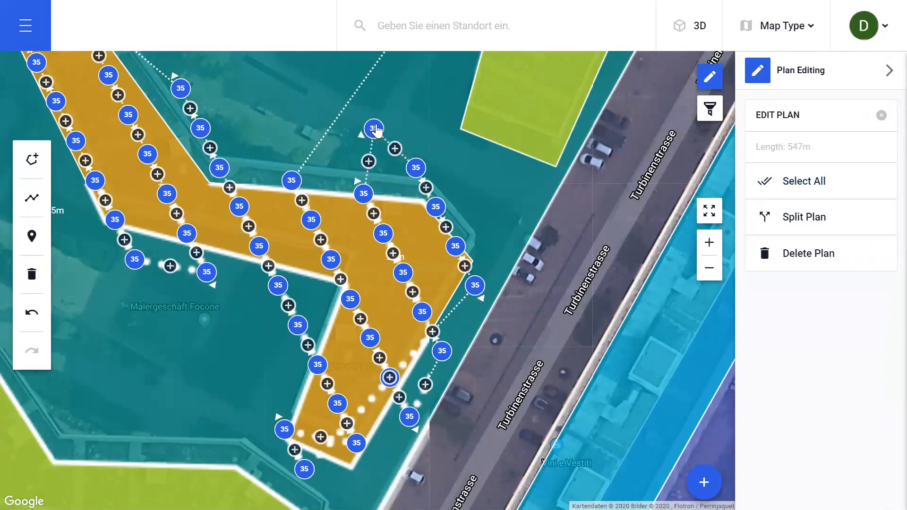
# Undo the insertion and relocation of the extra waypoint northeast of the orange area, and close plan editing
pyautogui.click(374, 130)
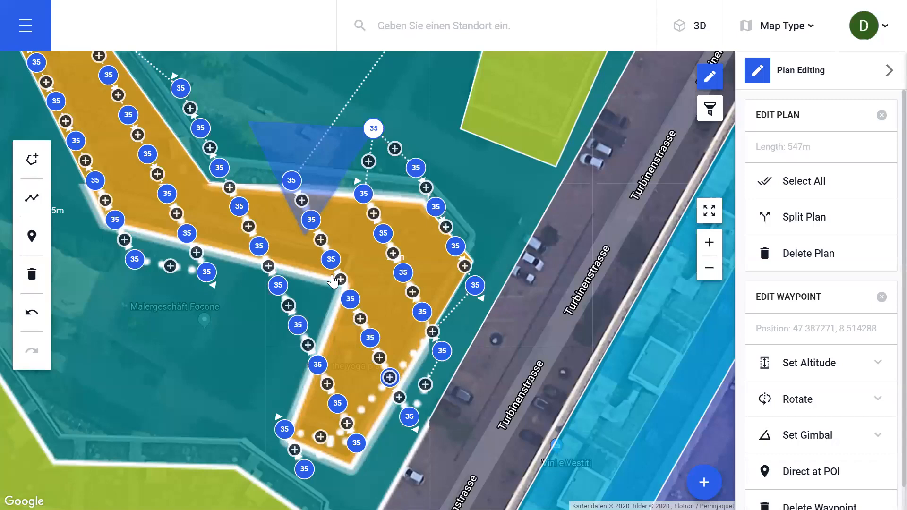
pyautogui.hotkey('ctrl', 'z')
pyautogui.hotkey('ctrl', 'z')
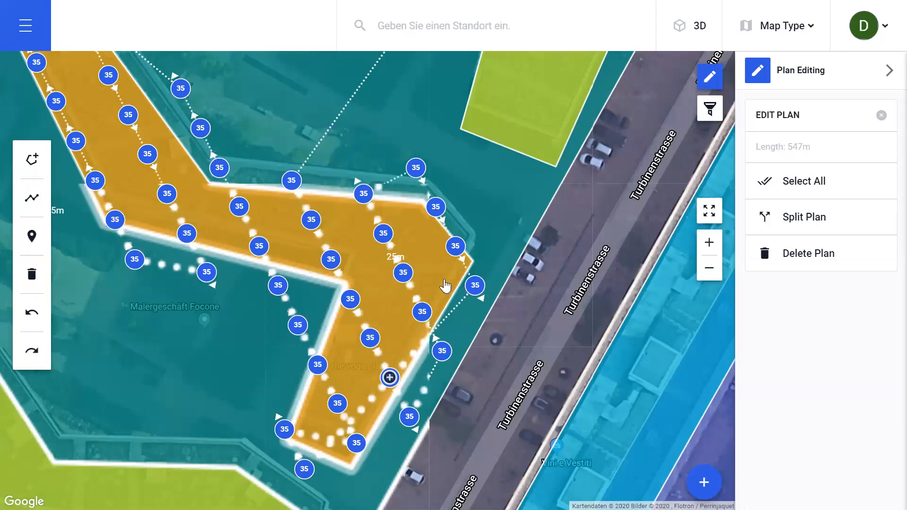
pyautogui.scroll(-1, 446, 281)
pyautogui.scroll(-1, 549, 235)
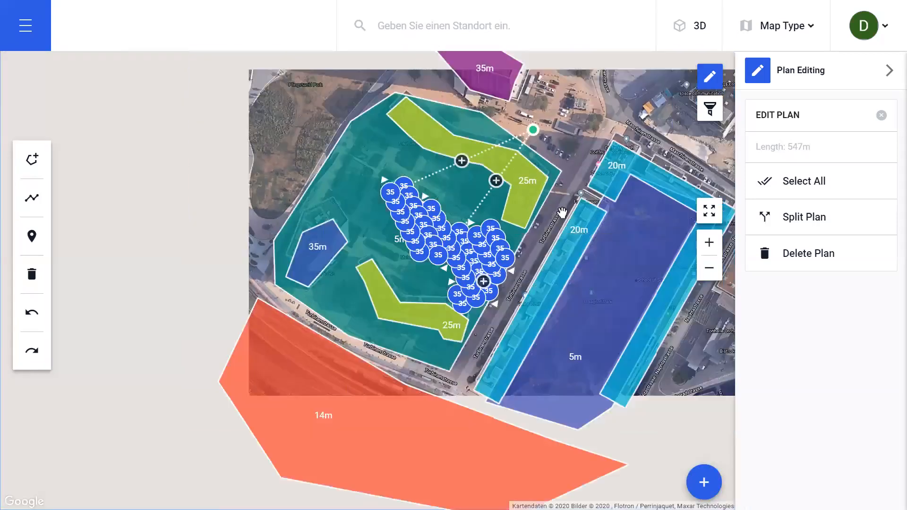
pyautogui.moveTo(580, 168); pyautogui.dragTo(554, 185)
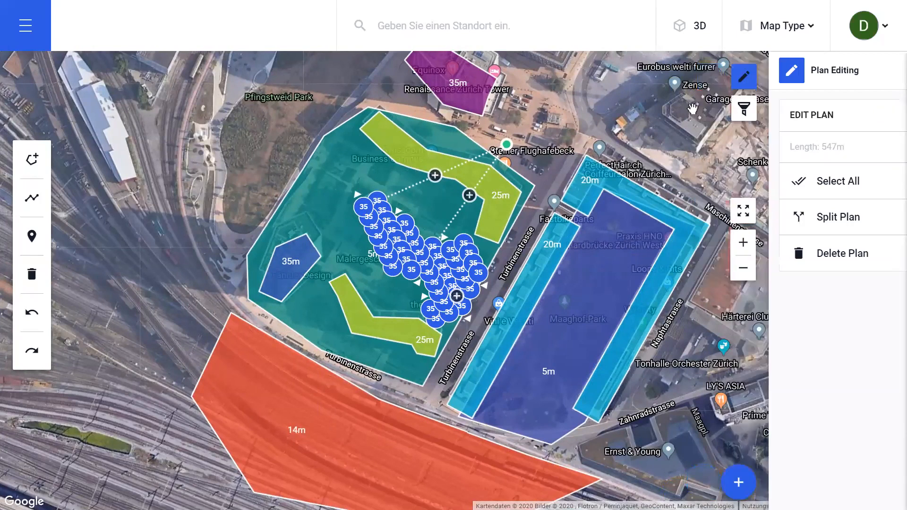
pyautogui.click(708, 83)
pyautogui.moveTo(696, 156); pyautogui.dragTo(682, 151)
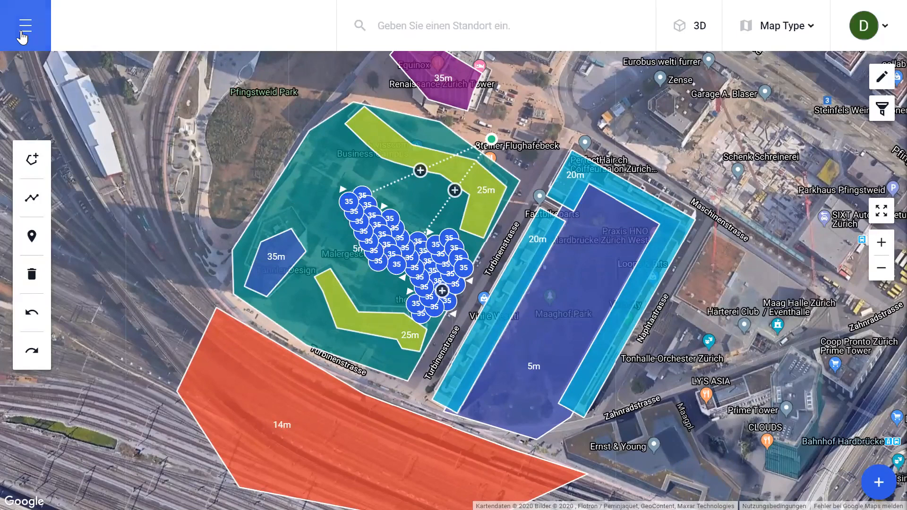
# Save the site as Industrial Site with the tags Inspection and Zurich, overwriting the previous version
pyautogui.click(22, 35)
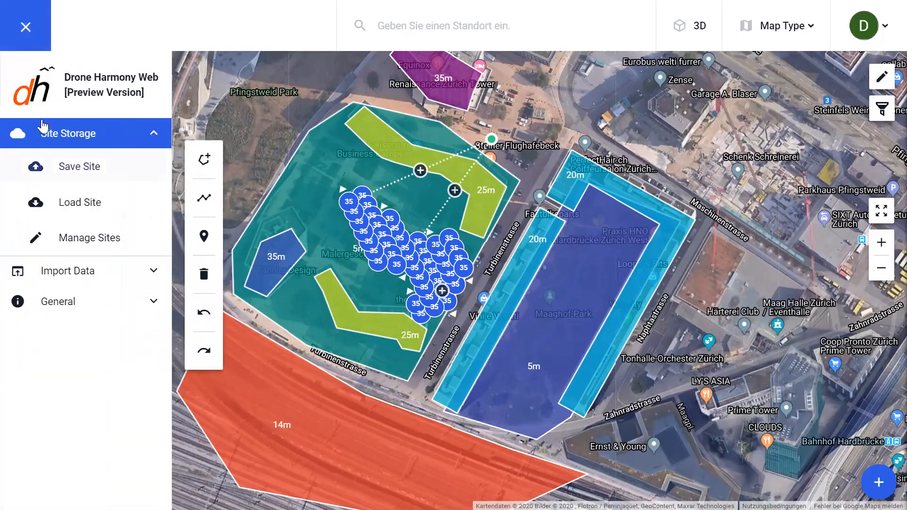
pyautogui.click(94, 172)
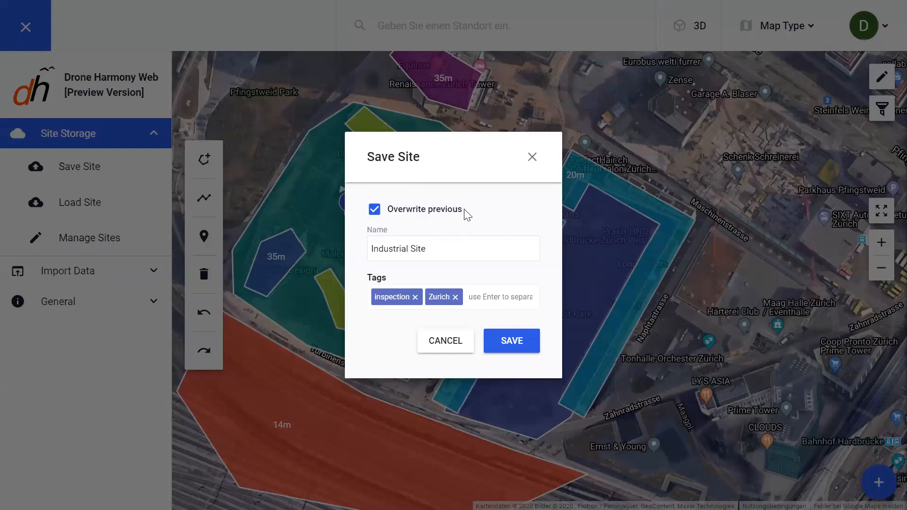
pyautogui.click(515, 339)
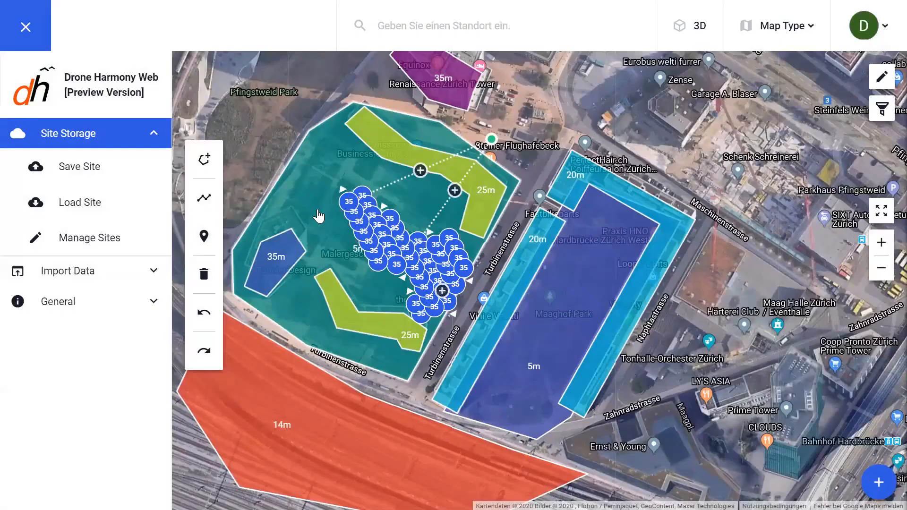
pyautogui.click(26, 44)
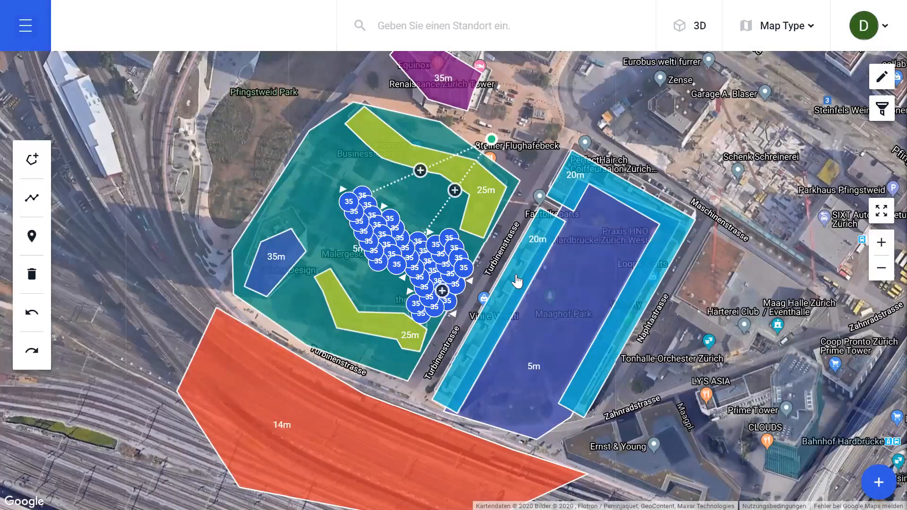
pyautogui.scroll(-1, 530, 279)
pyautogui.moveTo(664, 282); pyautogui.dragTo(618, 288)
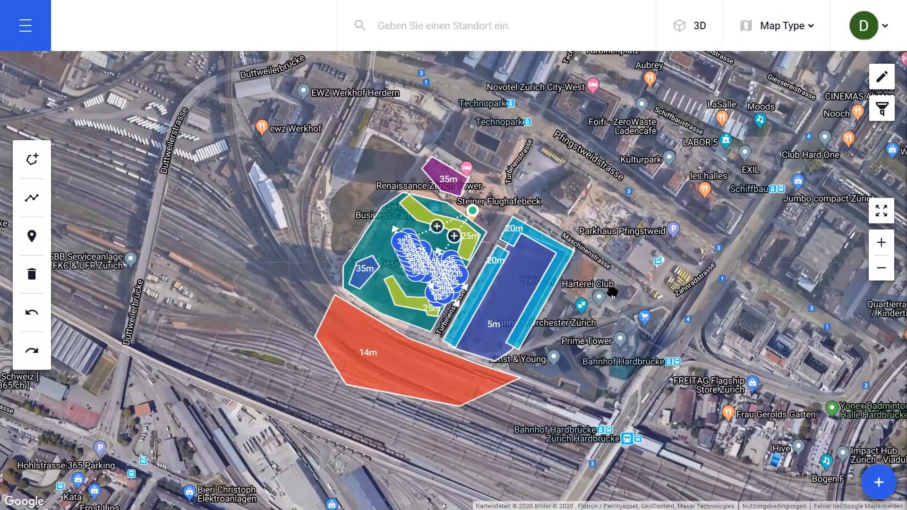
pyautogui.hotkey('alt', 'Tab')
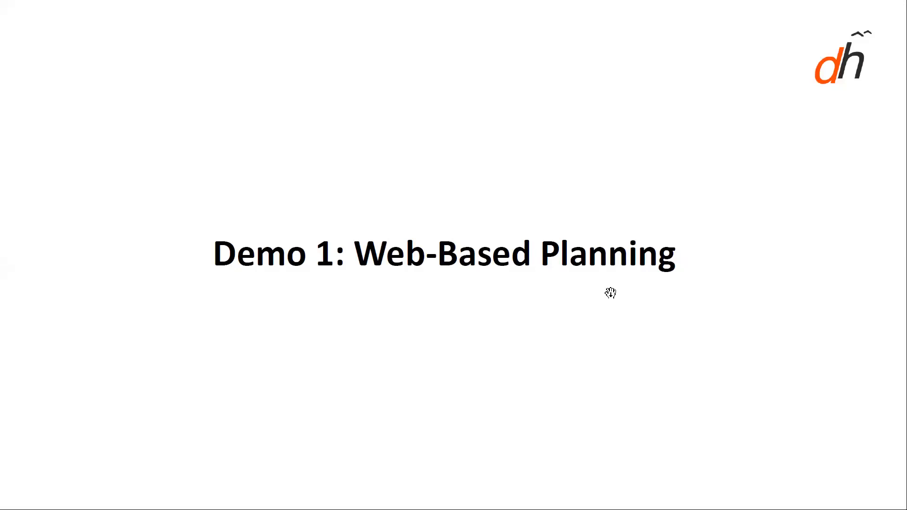
pyautogui.click(611, 293)
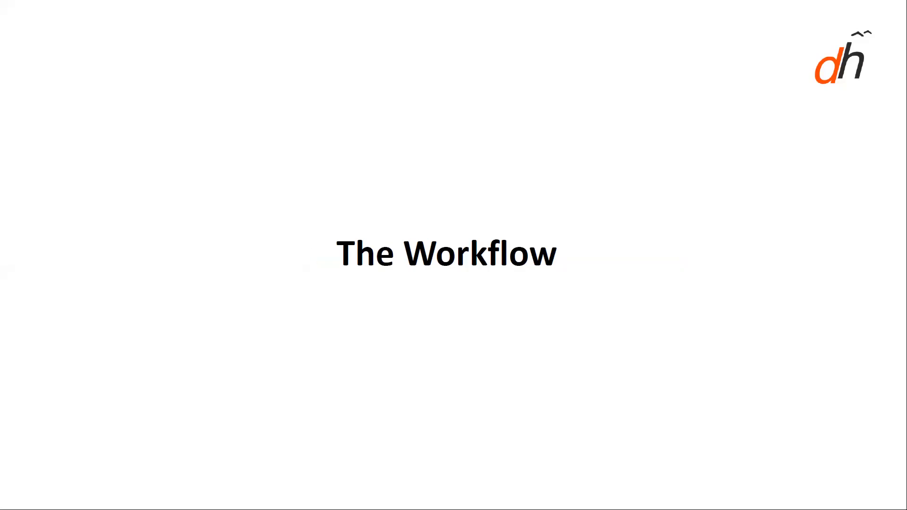
pyautogui.hotkey('alt', 'Tab')
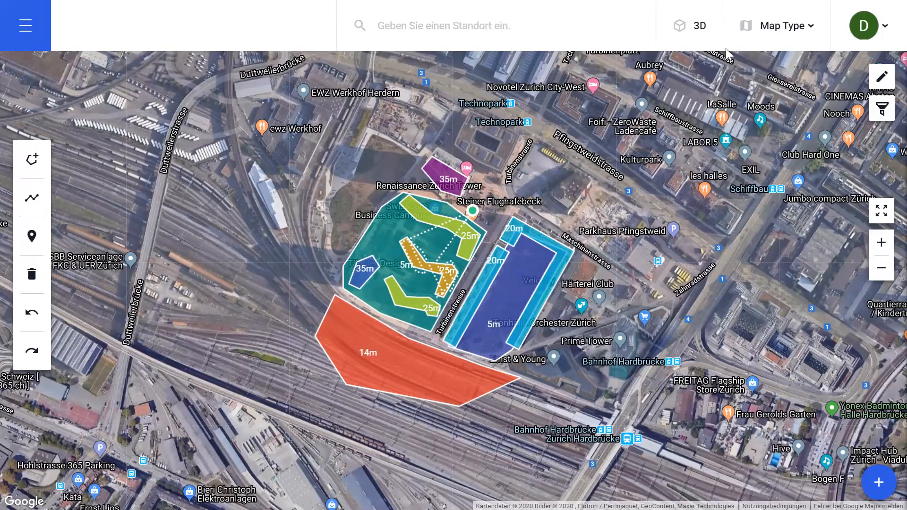
# Inspect the site's areas and the flight path in 3D from several angles and return to the 2D map
pyautogui.click(692, 32)
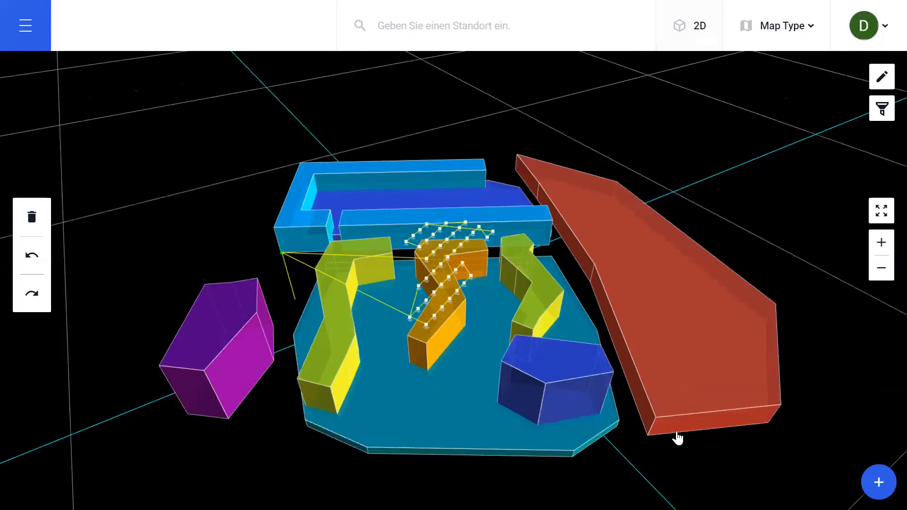
pyautogui.moveTo(664, 438); pyautogui.dragTo(645, 284)
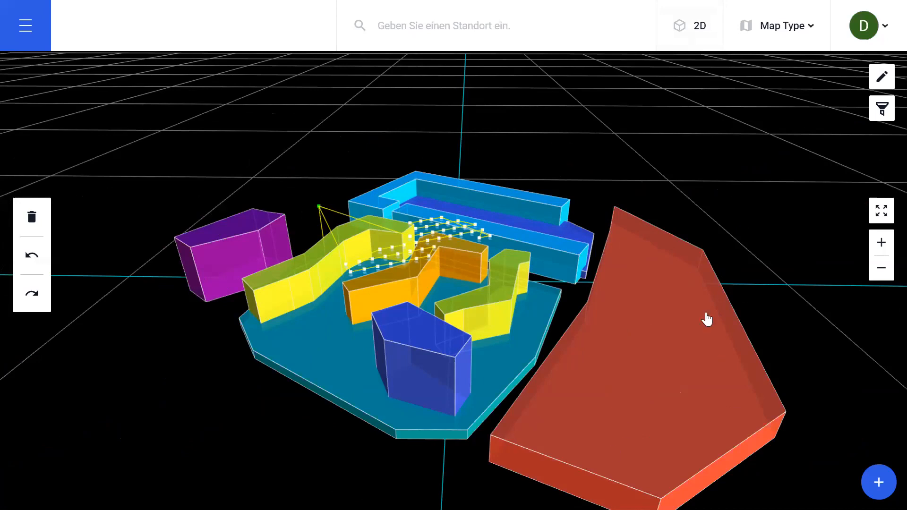
pyautogui.moveTo(255, 405); pyautogui.dragTo(371, 412)
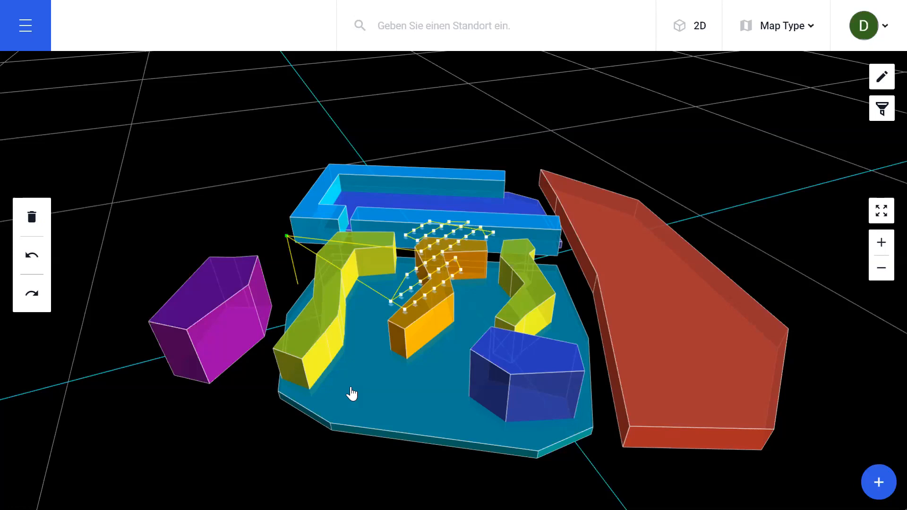
pyautogui.click(702, 44)
# Change the background map of the site to the Google Maps Street type
pyautogui.scroll(-1, 656, 285)
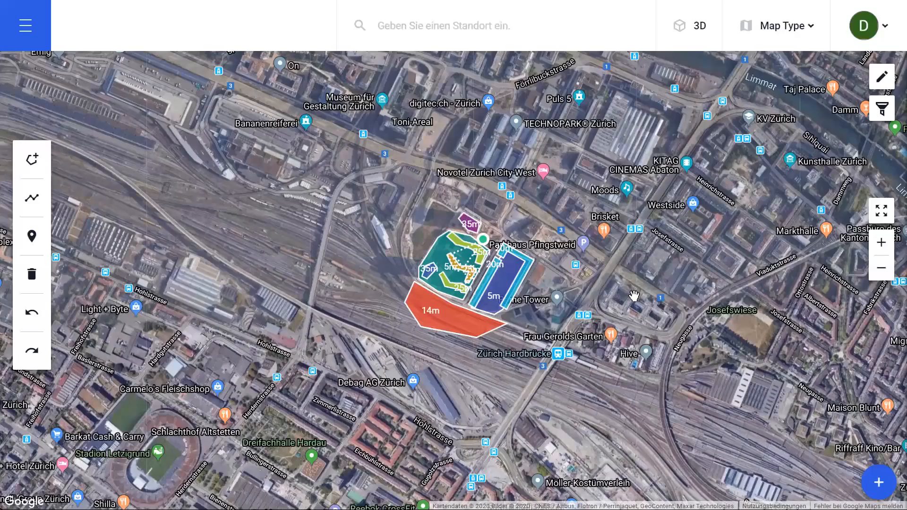
pyautogui.scroll(2, 609, 307)
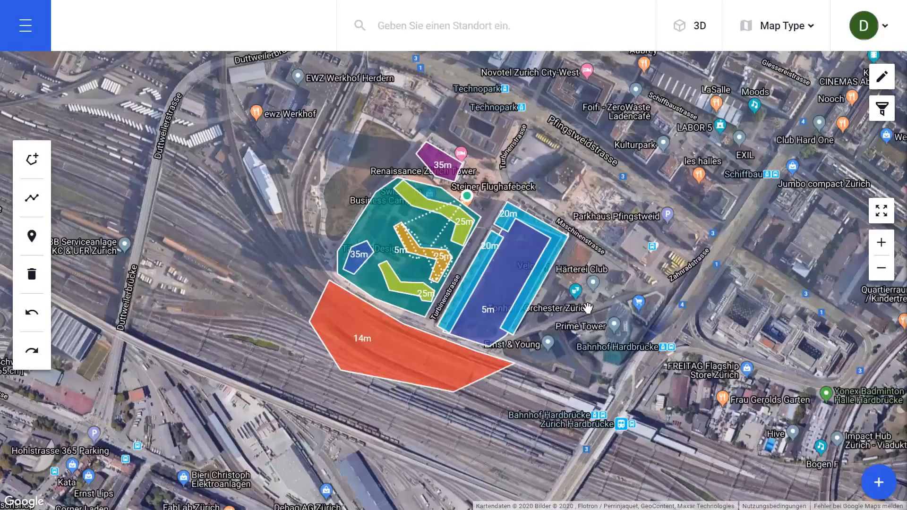
pyautogui.scroll(2, 586, 307)
pyautogui.moveTo(689, 332); pyautogui.dragTo(833, 393)
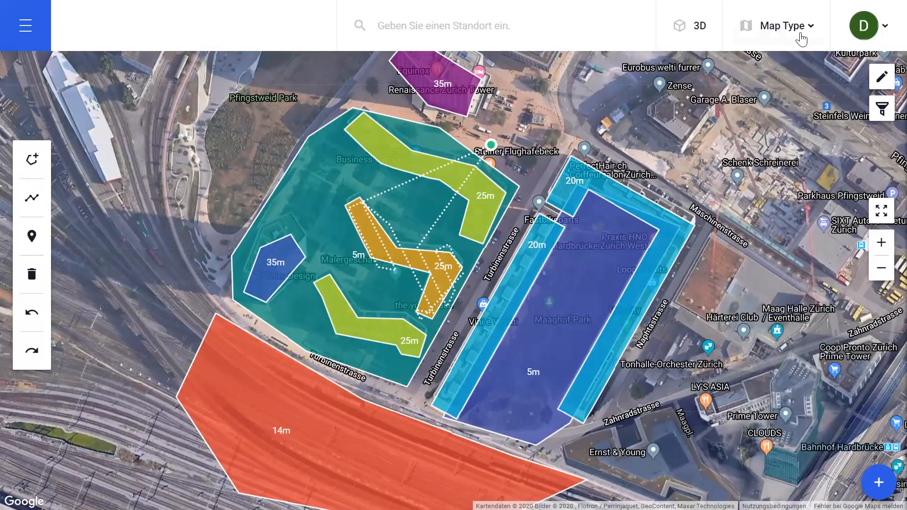
pyautogui.click(800, 35)
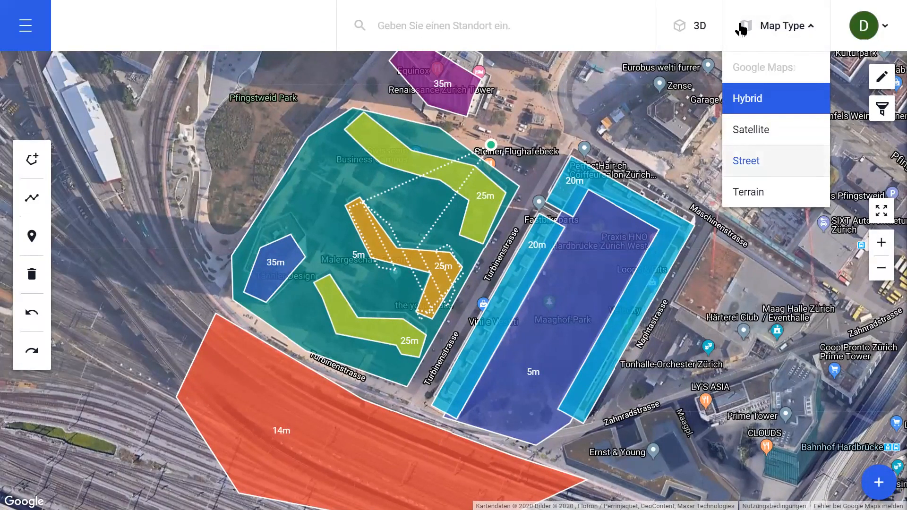
pyautogui.click(765, 161)
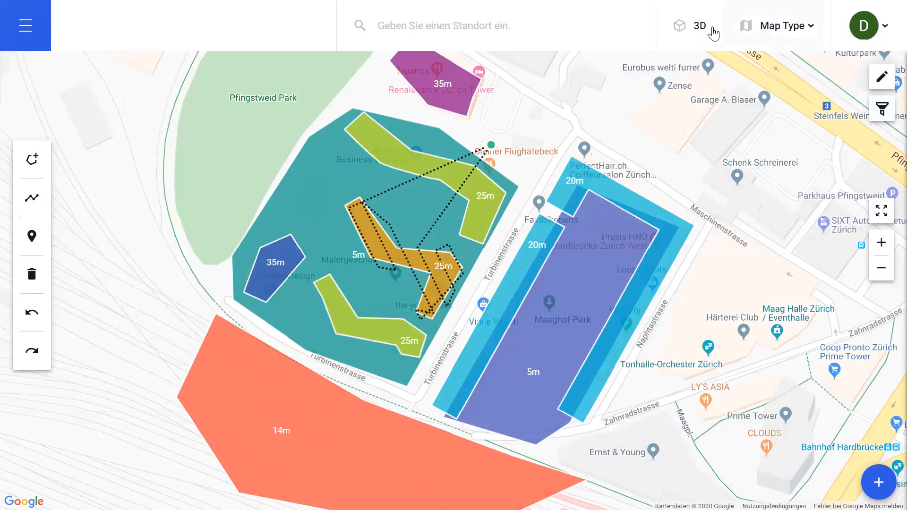
# Open the flight plan over the orange area, examine its waypoints up close and close plan editing
pyautogui.click(424, 262)
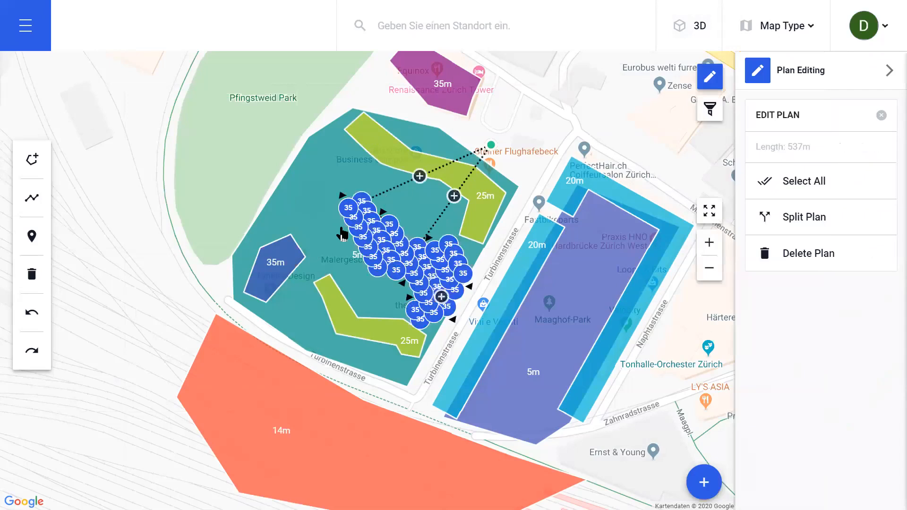
pyautogui.scroll(4, 360, 233)
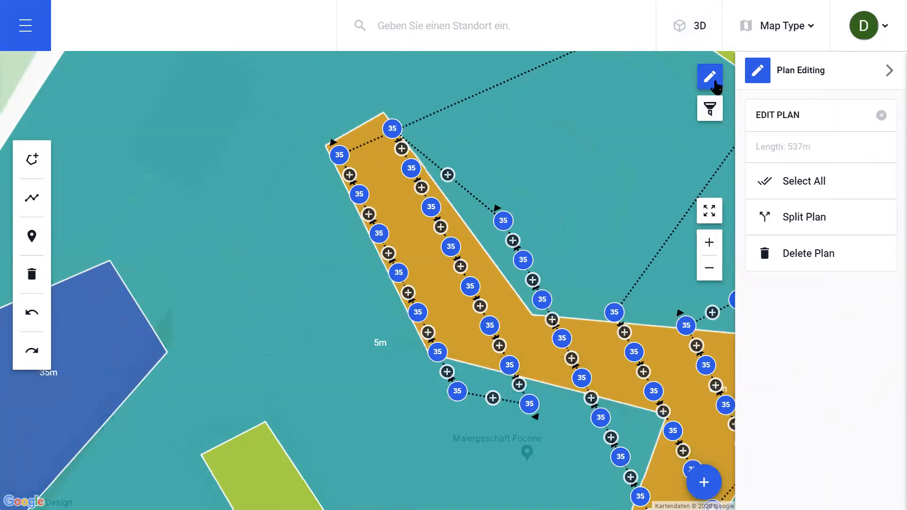
pyautogui.click(716, 86)
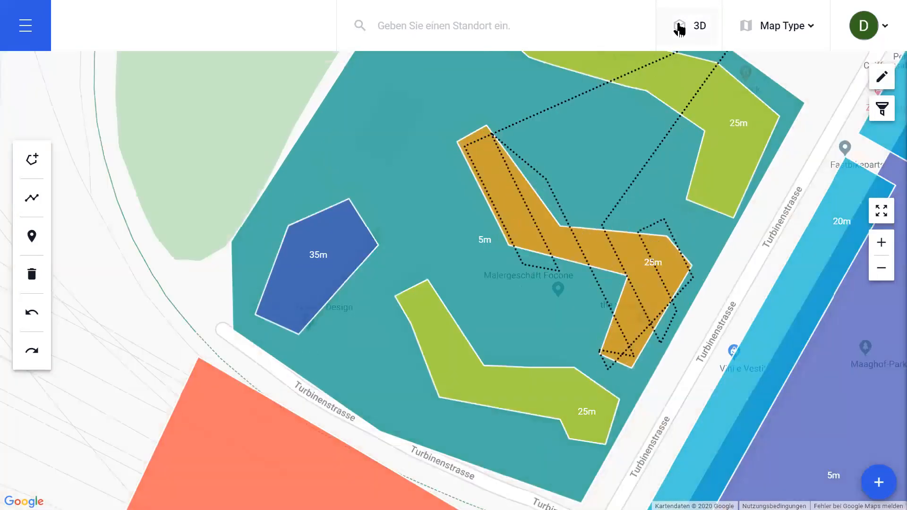
# Examine the flight path above the orange building in 3D from different sides and heights
pyautogui.click(681, 29)
pyautogui.moveTo(376, 373); pyautogui.dragTo(423, 366)
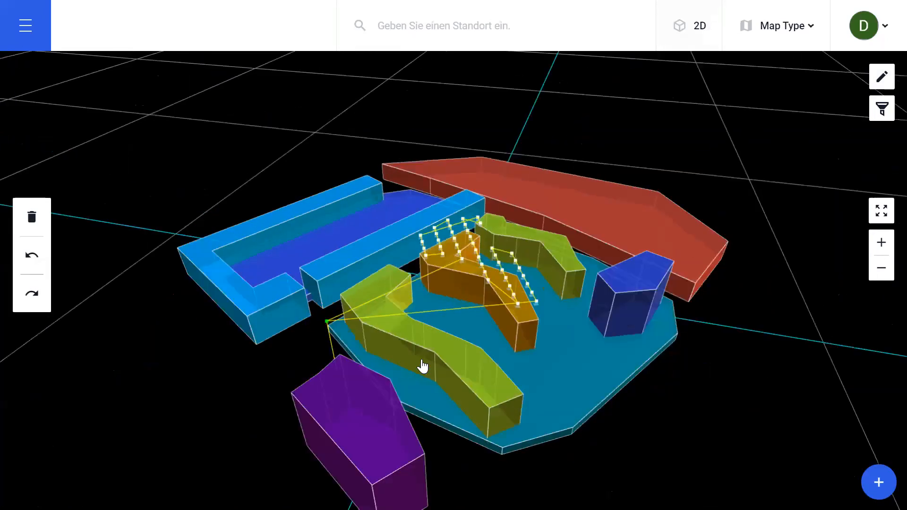
pyautogui.click(586, 397)
pyautogui.moveTo(571, 395); pyautogui.dragTo(565, 366)
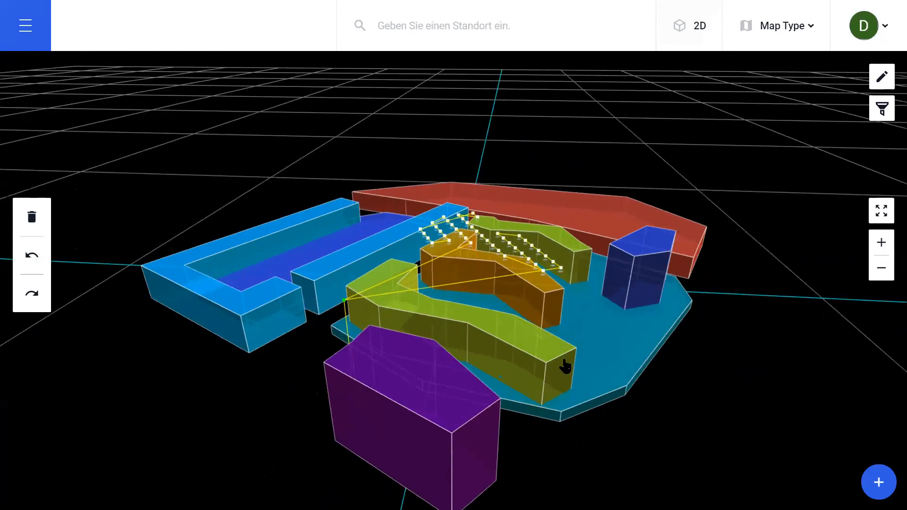
pyautogui.scroll(3, 565, 366)
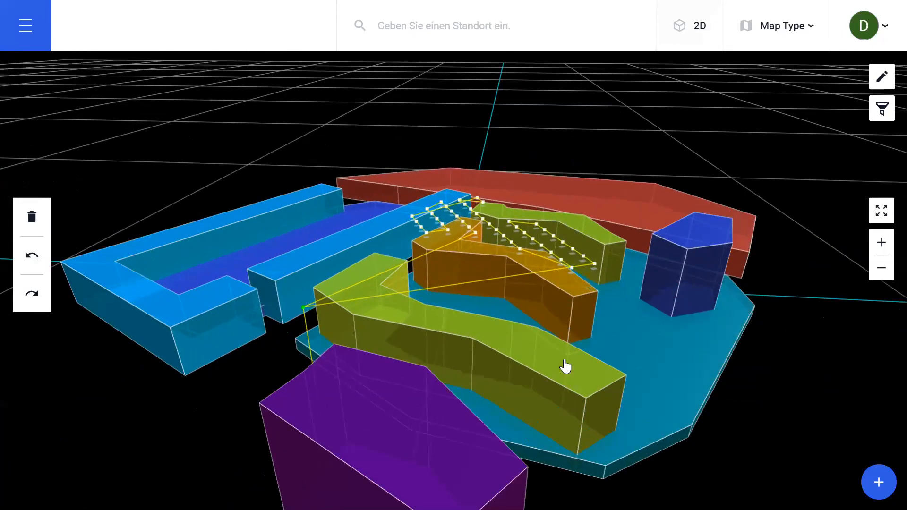
pyautogui.moveTo(272, 437); pyautogui.dragTo(338, 419)
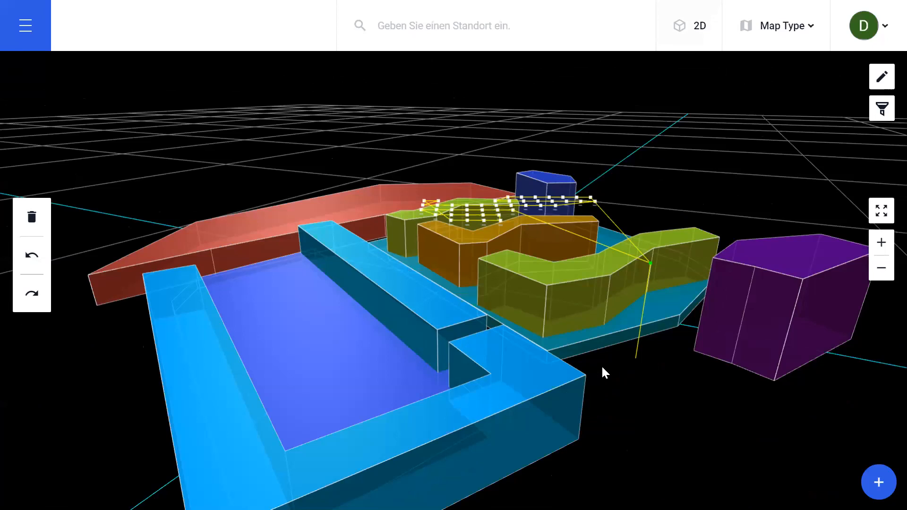
pyautogui.moveTo(619, 371); pyautogui.dragTo(592, 391)
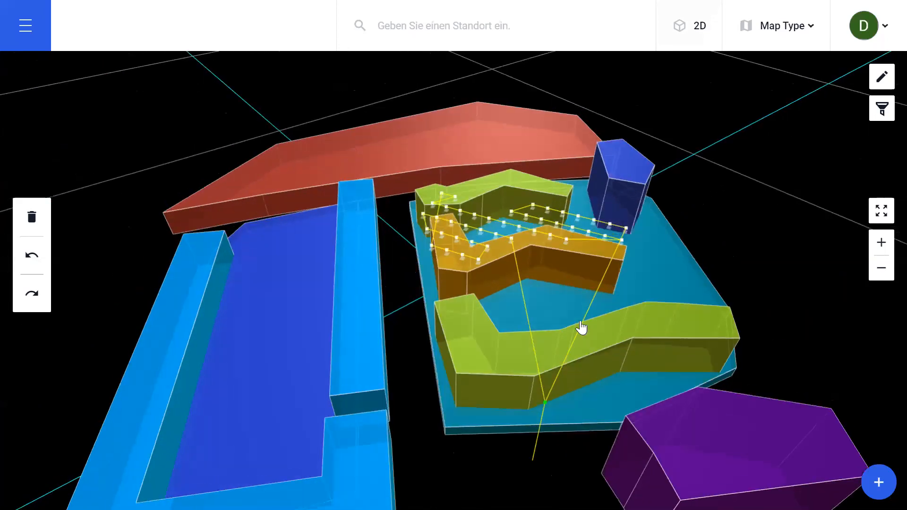
# Rotate the waypoint nearest the front corner of the orange building to 169 and close plan editing
pyautogui.scroll(6, 579, 303)
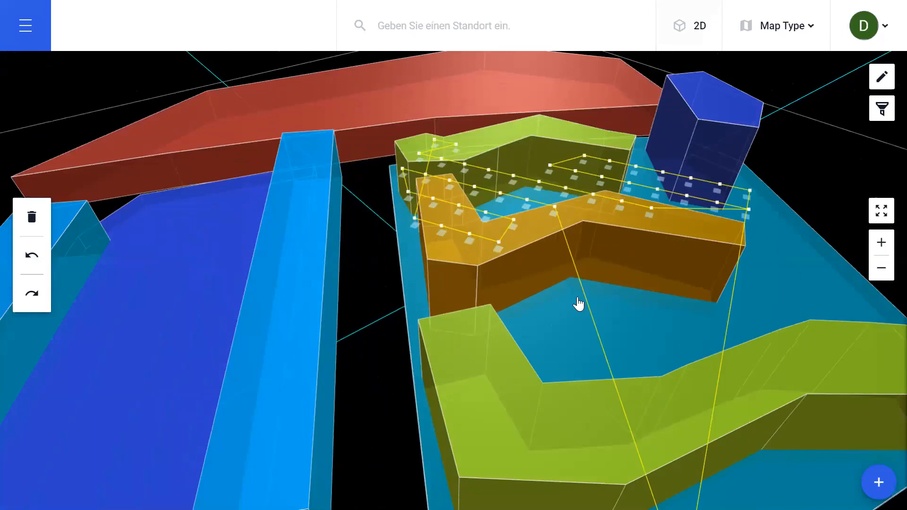
pyautogui.scroll(4, 579, 302)
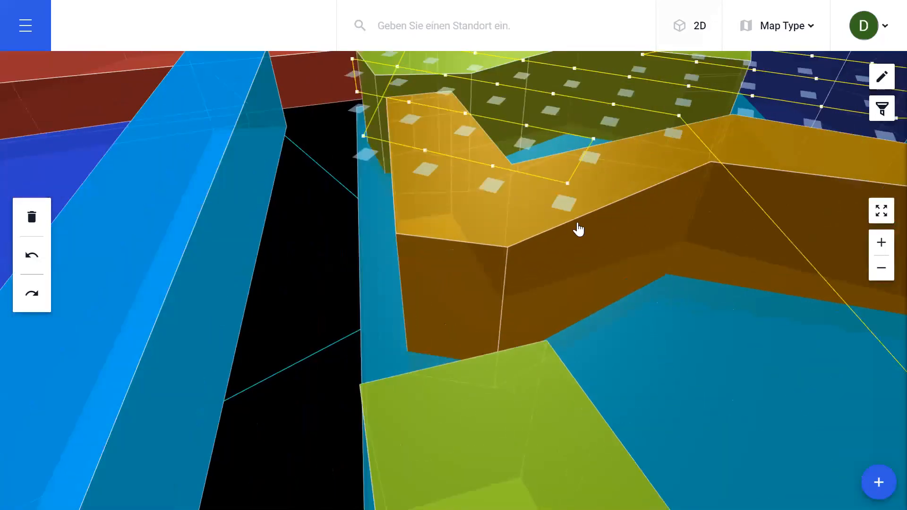
pyautogui.click(565, 188)
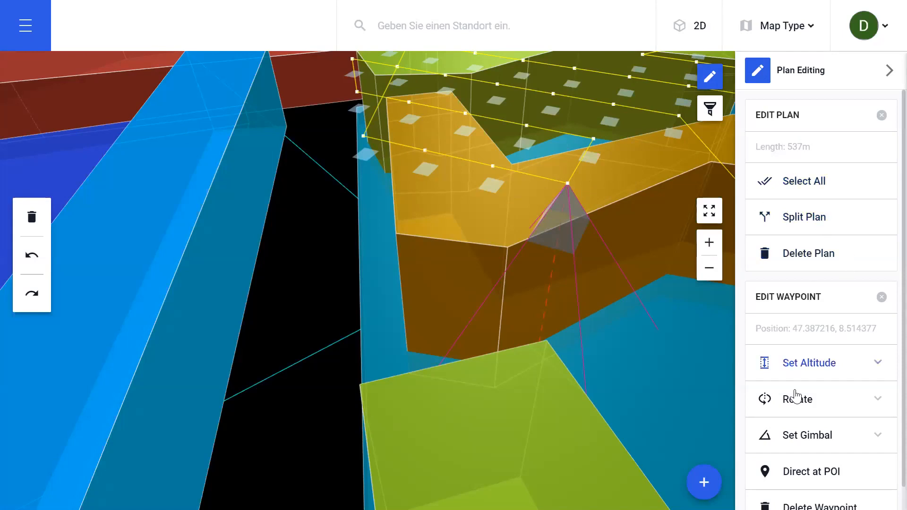
pyautogui.click(803, 407)
pyautogui.moveTo(792, 445)
pyautogui.mouseDown()
pyautogui.moveTo(800, 449)
pyautogui.moveTo(779, 447)
pyautogui.moveTo(794, 446)
pyautogui.mouseUp()
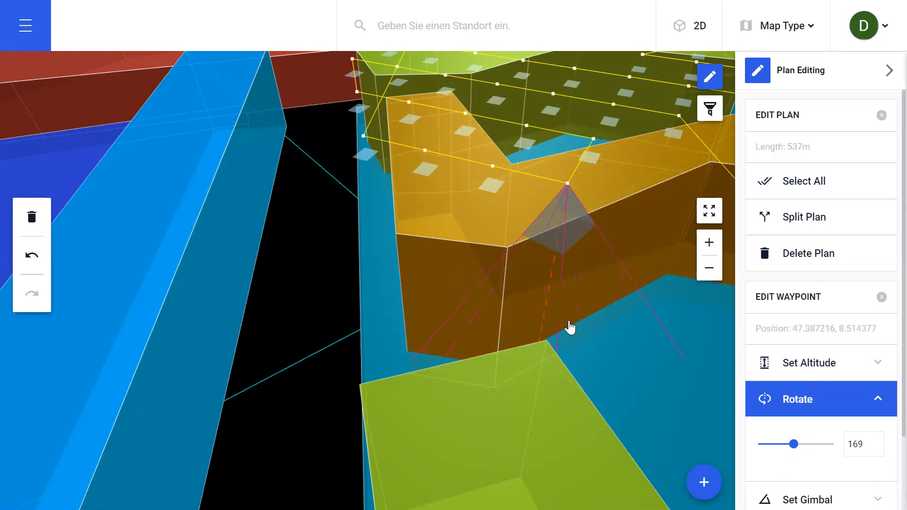
pyautogui.click(803, 405)
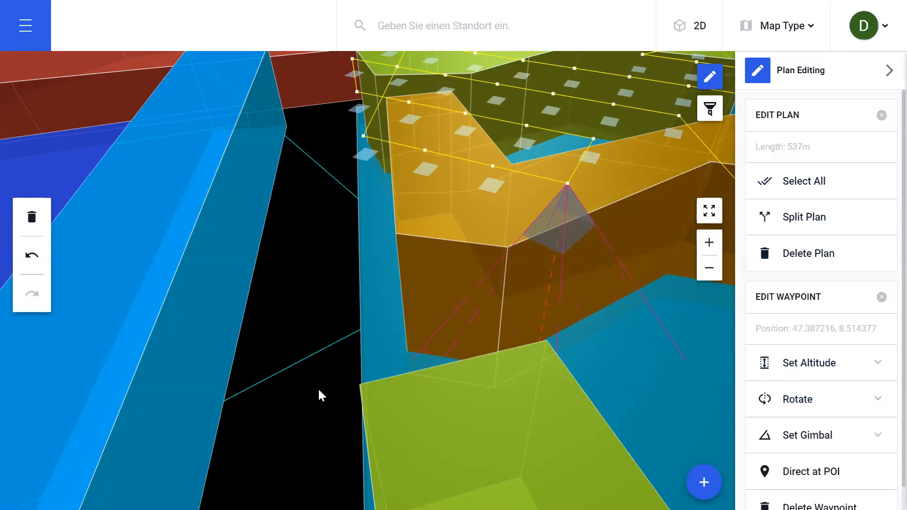
pyautogui.click(713, 79)
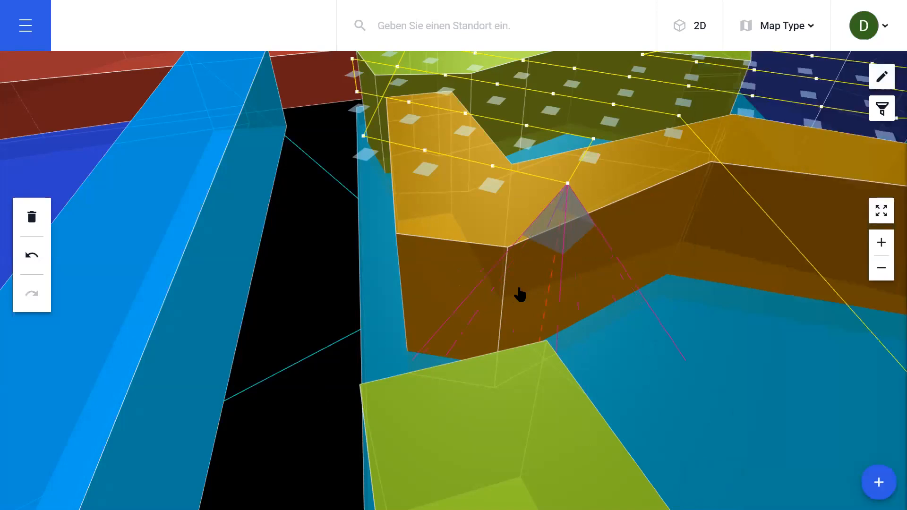
# Examine the whole site and the flight path above the orange building in 3D from farther away and from another side
pyautogui.scroll(-1, 519, 288)
pyautogui.scroll(-3, 518, 293)
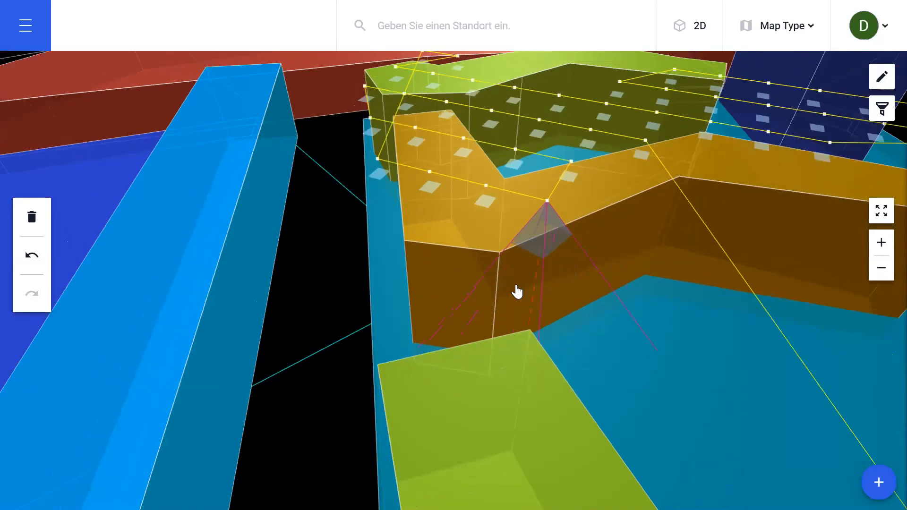
pyautogui.scroll(-3, 522, 297)
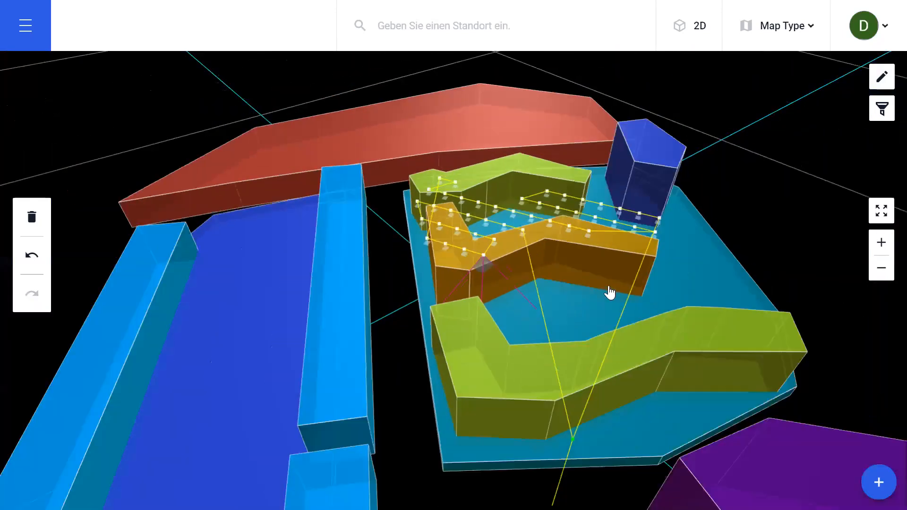
pyautogui.moveTo(752, 247); pyautogui.dragTo(664, 231)
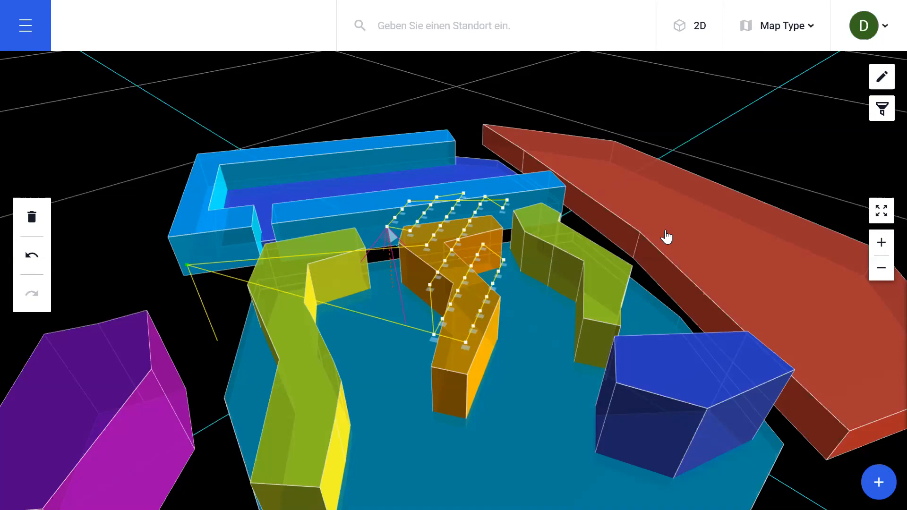
pyautogui.hotkey('alt', 'Tab')
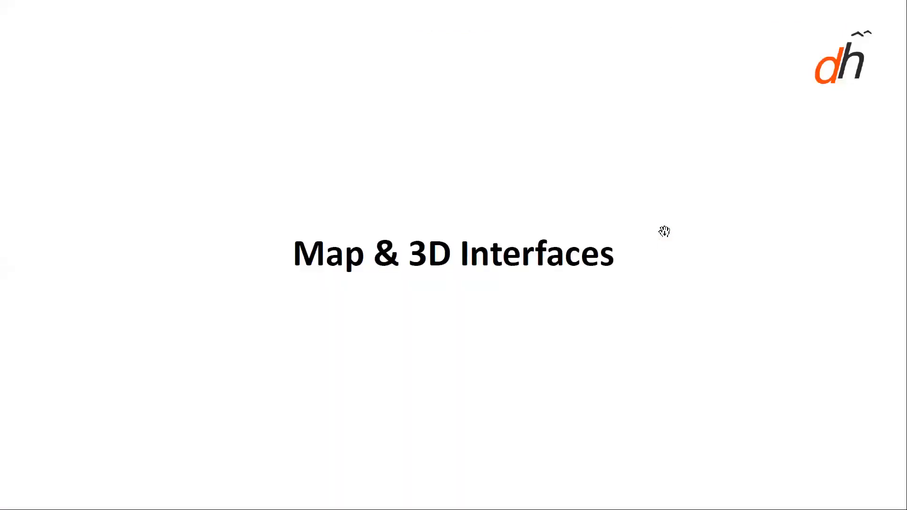
pyautogui.click(664, 232)
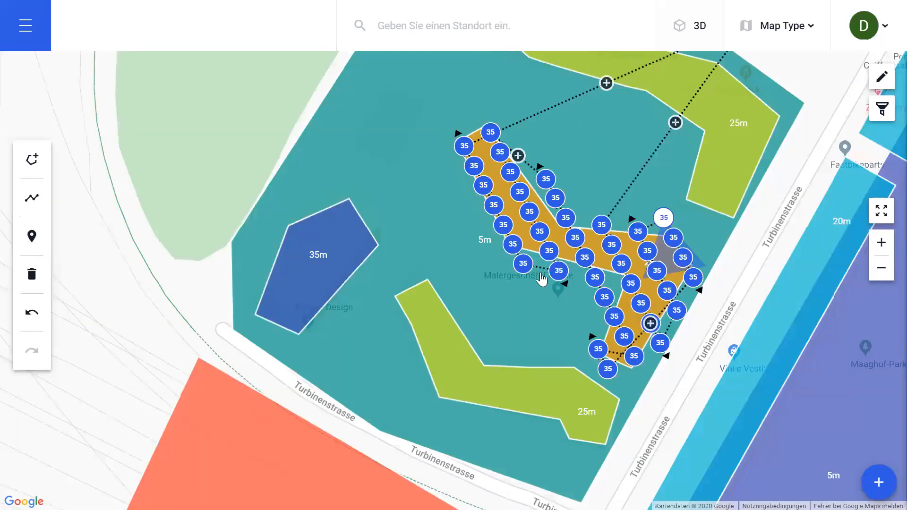
# Change the background map of the site to the Google Maps Hybrid type
pyautogui.scroll(-1, 542, 279)
pyautogui.scroll(-2, 542, 279)
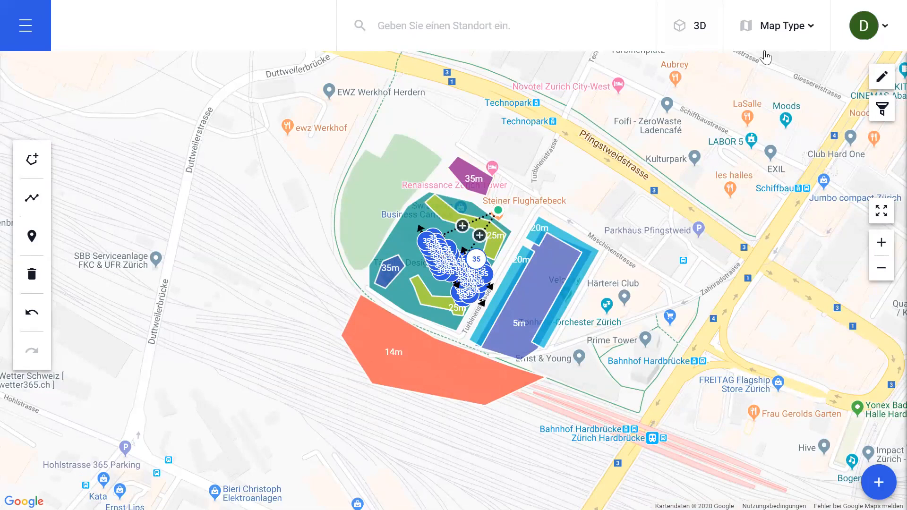
pyautogui.click(784, 35)
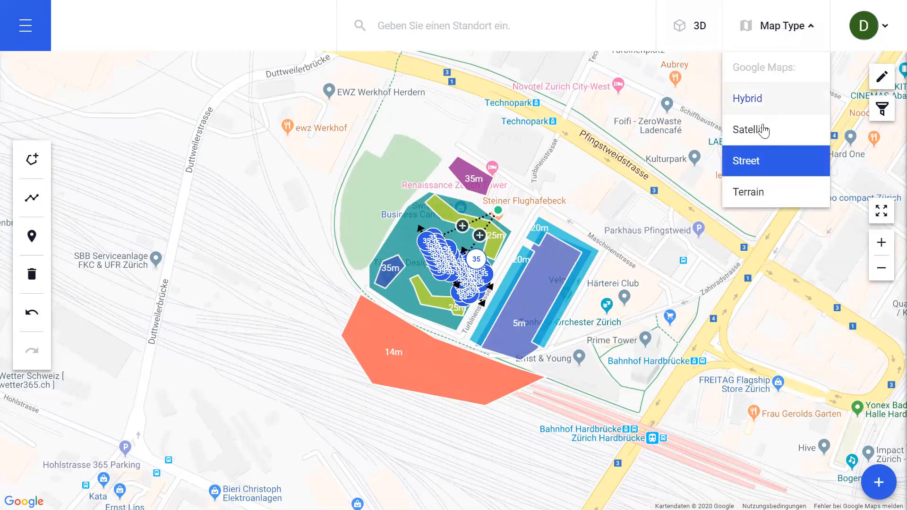
pyautogui.click(764, 105)
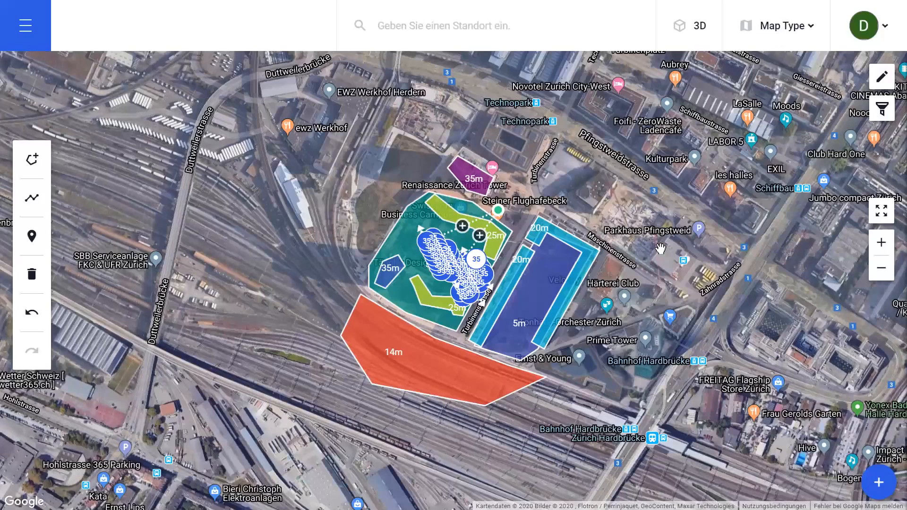
# Collapse the Industrial Site to its marker in a city-wide map view and use the marker's options to show the site on the map
pyautogui.scroll(-3, 662, 251)
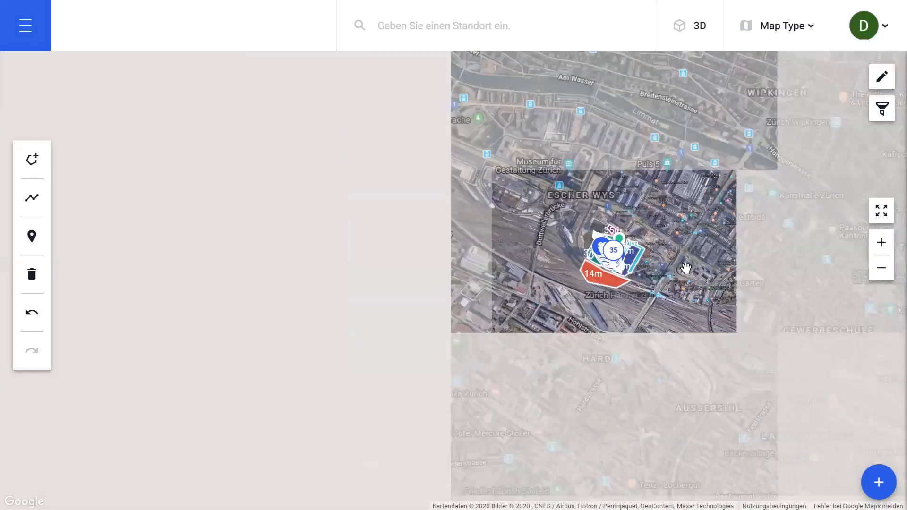
pyautogui.scroll(-1, 687, 268)
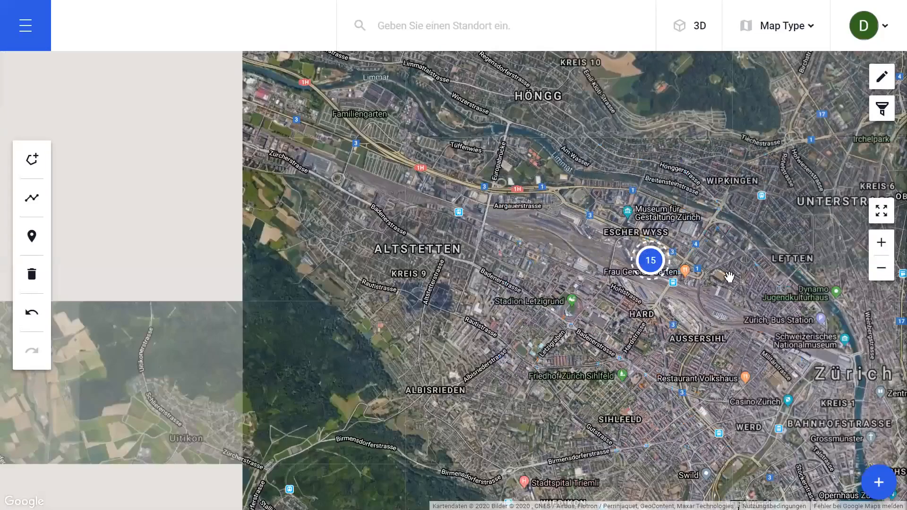
pyautogui.moveTo(735, 269); pyautogui.dragTo(622, 264)
pyautogui.scroll(-1, 623, 261)
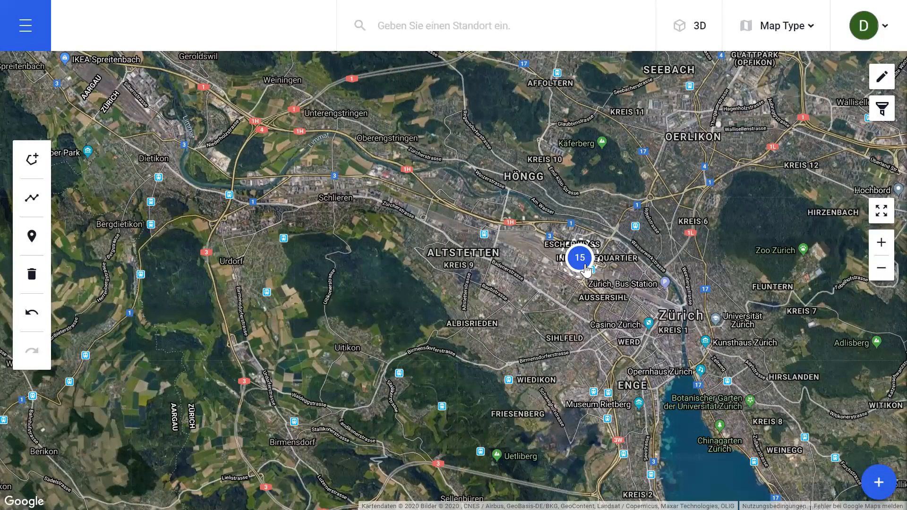
pyautogui.click(585, 269)
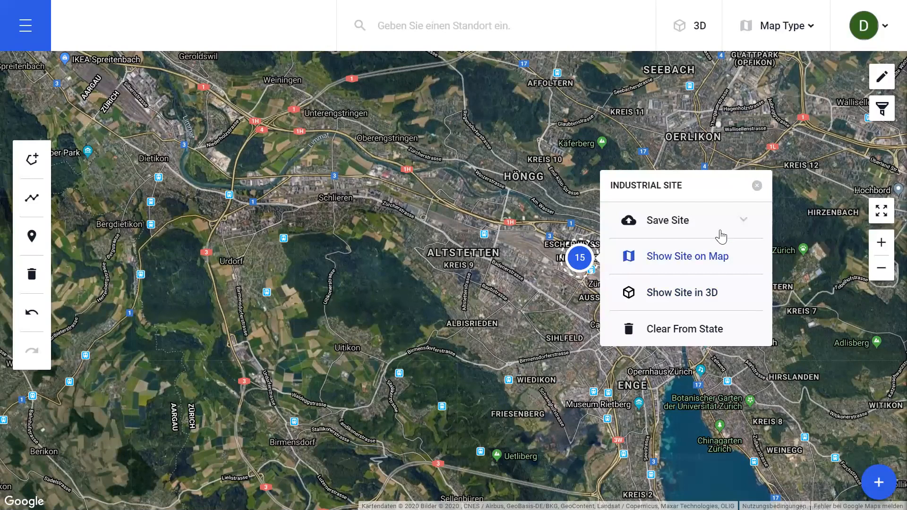
pyautogui.click(722, 264)
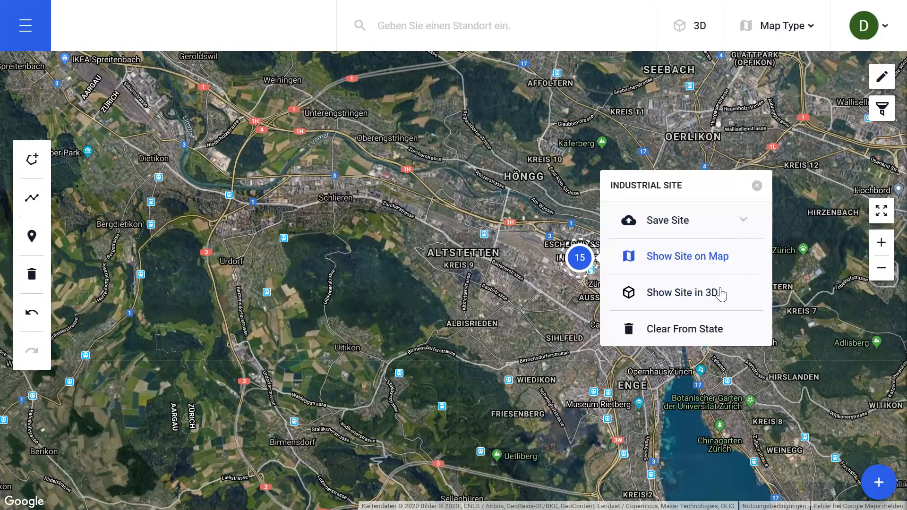
pyautogui.click(722, 265)
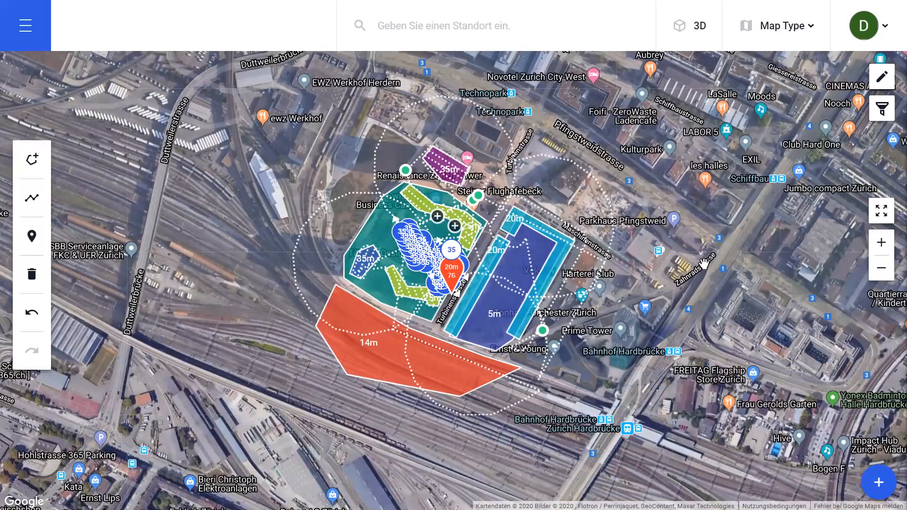
# Place a new point on the tree just south of Krautgartengasse, west of Restaurant Kunsthaus in central Zürich
pyautogui.scroll(-5, 704, 263)
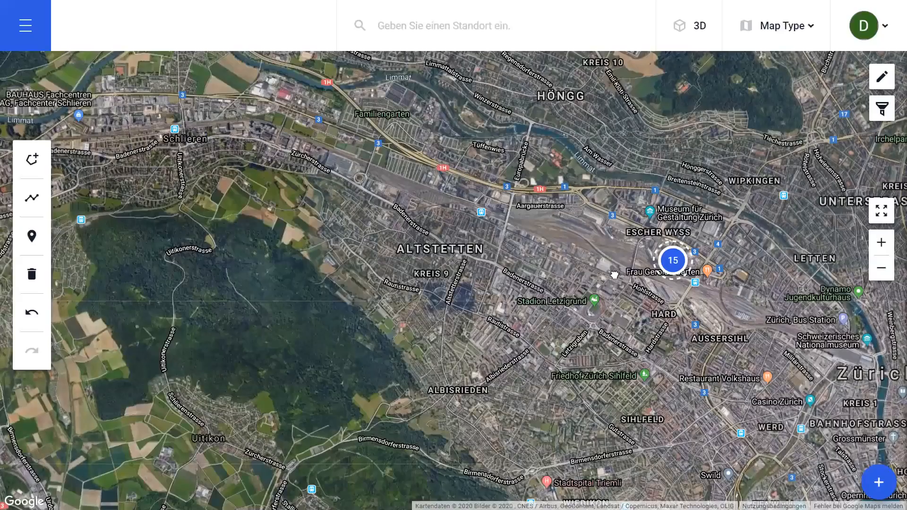
pyautogui.moveTo(614, 275); pyautogui.dragTo(601, 274)
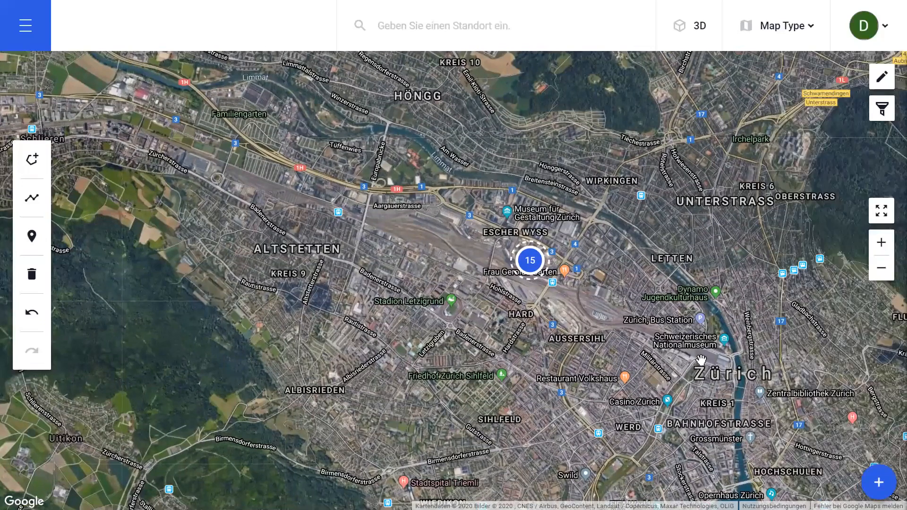
pyautogui.moveTo(534, 258); pyautogui.dragTo(508, 250)
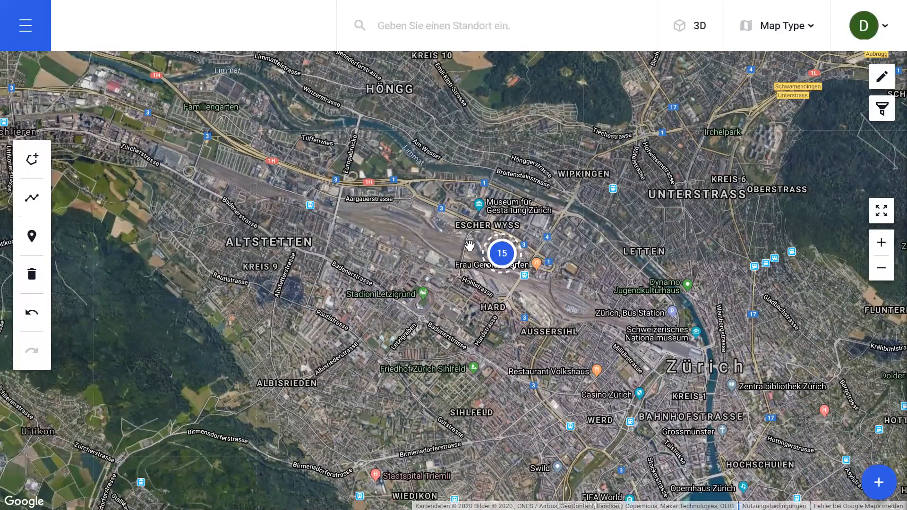
pyautogui.moveTo(586, 369); pyautogui.dragTo(483, 314)
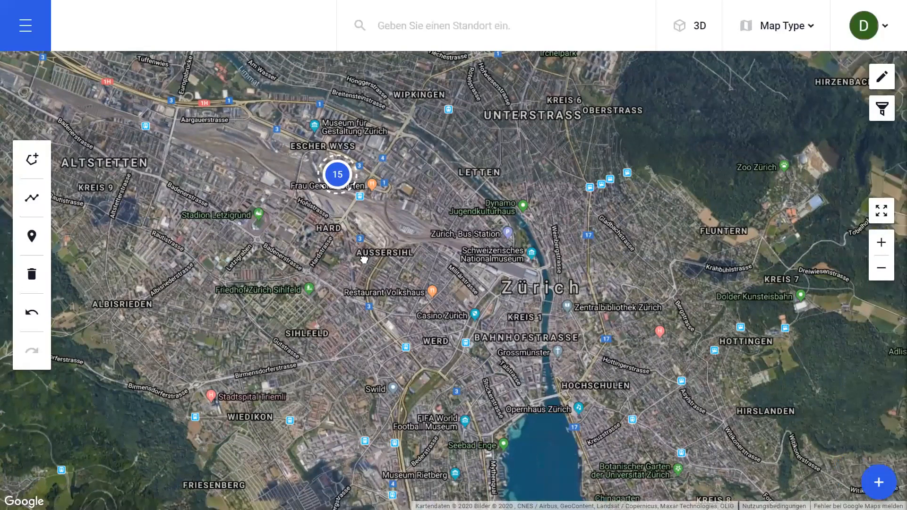
pyautogui.moveTo(393, 267); pyautogui.dragTo(365, 258)
pyautogui.scroll(5, 493, 311)
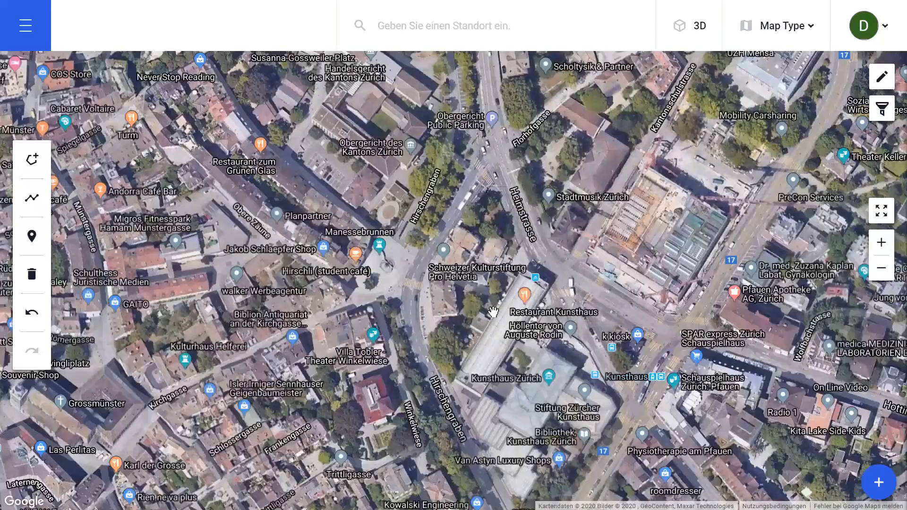
pyautogui.scroll(2, 618, 270)
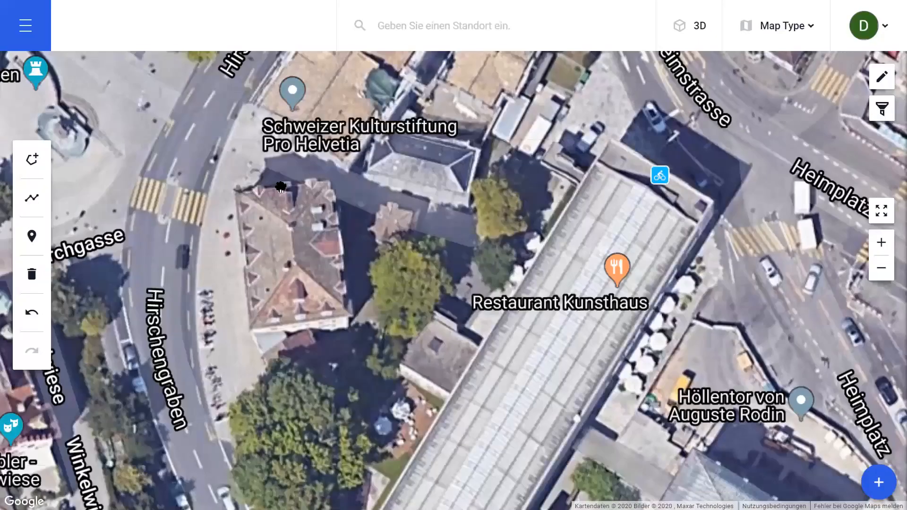
pyautogui.click(35, 249)
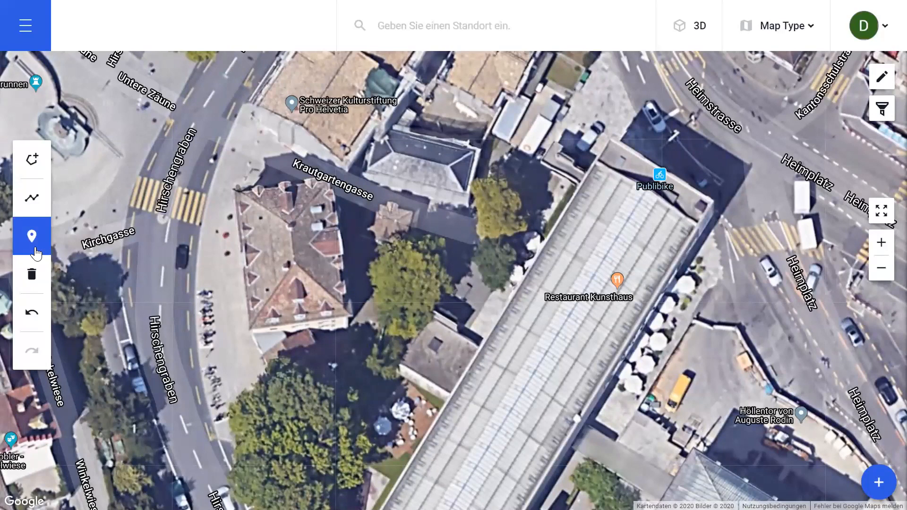
pyautogui.click(314, 270)
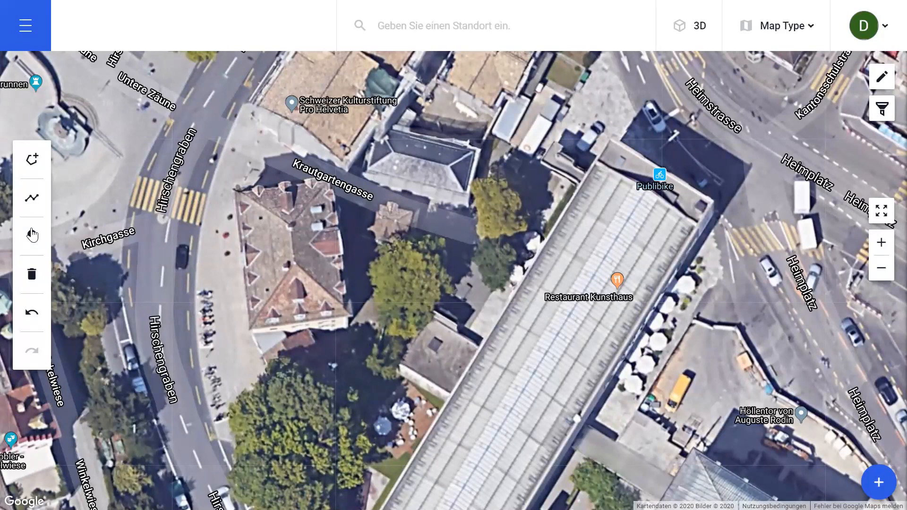
pyautogui.click(33, 244)
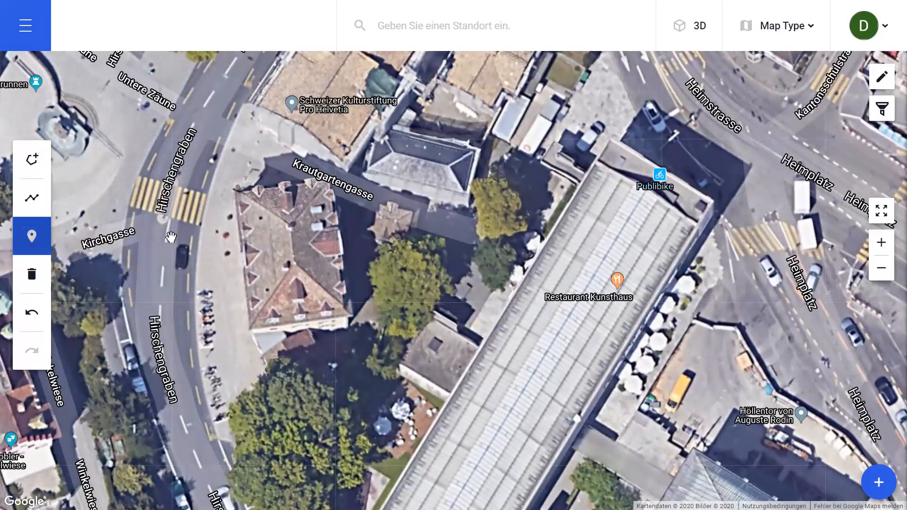
pyautogui.click(412, 269)
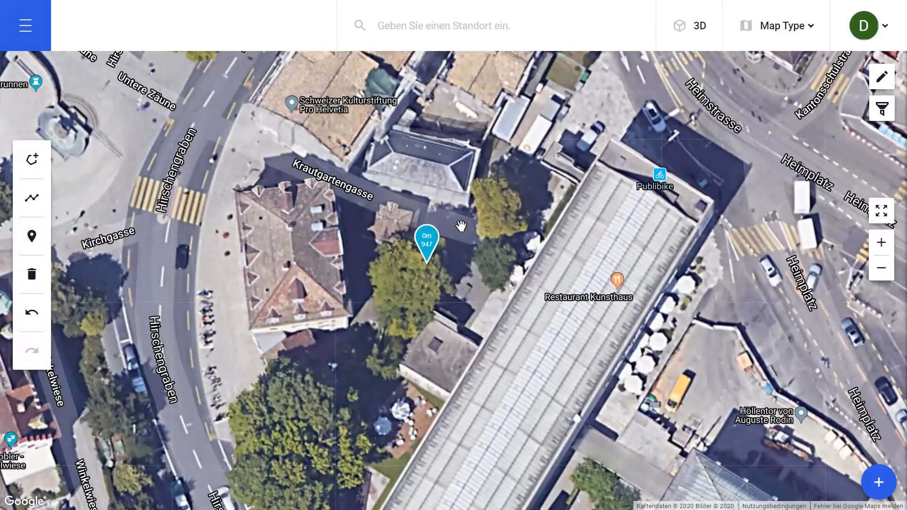
# Bring both site markers into one city-wide map view, check the Industrial Site's options and close them
pyautogui.scroll(-3, 323, 236)
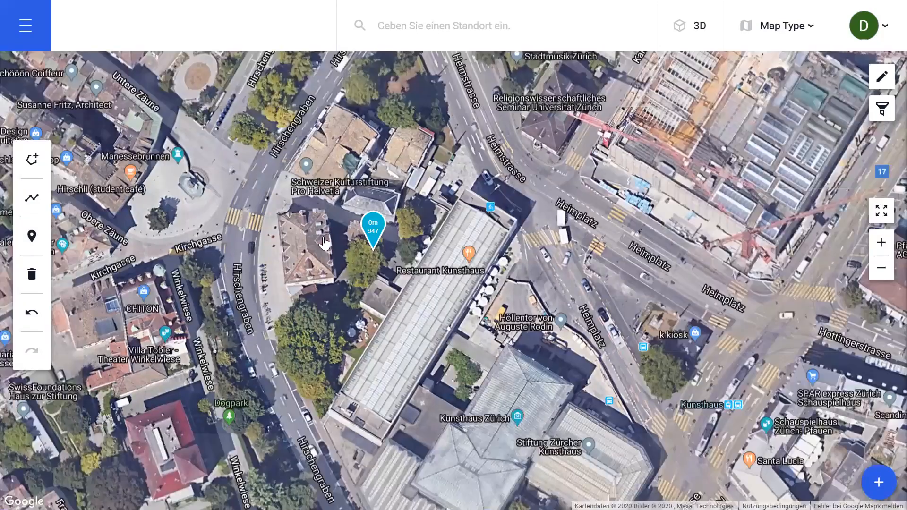
pyautogui.scroll(-3, 324, 238)
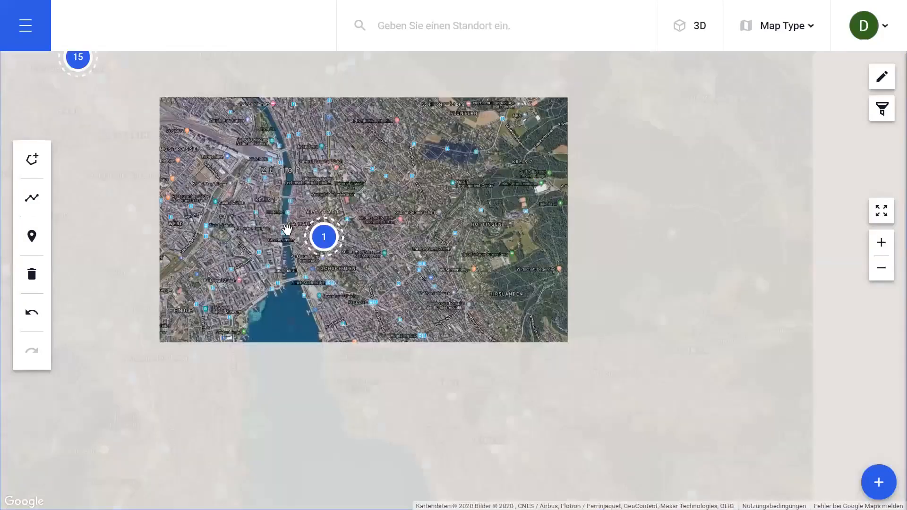
pyautogui.moveTo(379, 286); pyautogui.dragTo(416, 307)
pyautogui.moveTo(247, 177)
pyautogui.mouseDown()
pyautogui.moveTo(333, 227)
pyautogui.moveTo(408, 232)
pyautogui.mouseUp()
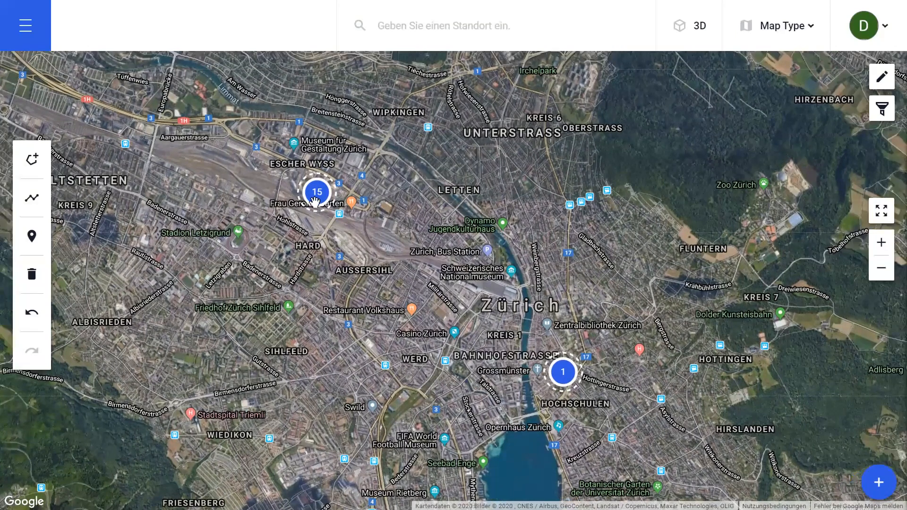
pyautogui.click(315, 194)
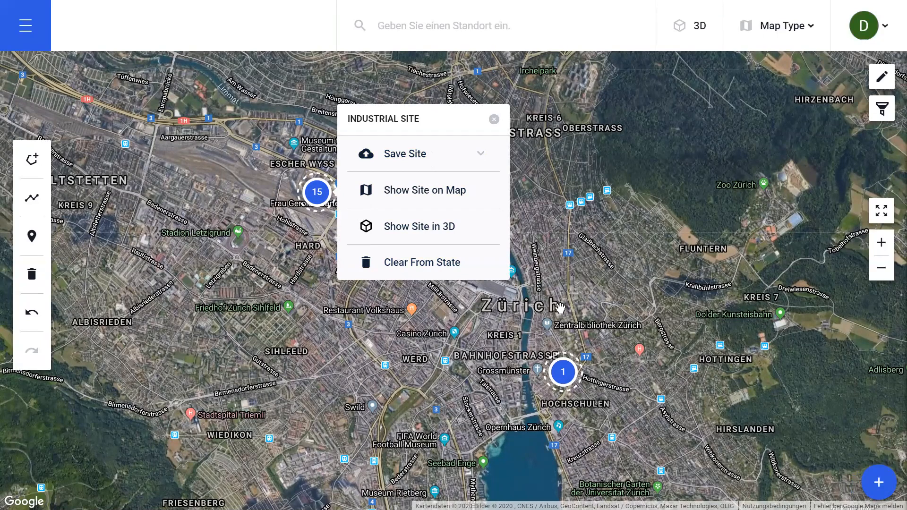
pyautogui.click(577, 365)
pyautogui.click(491, 119)
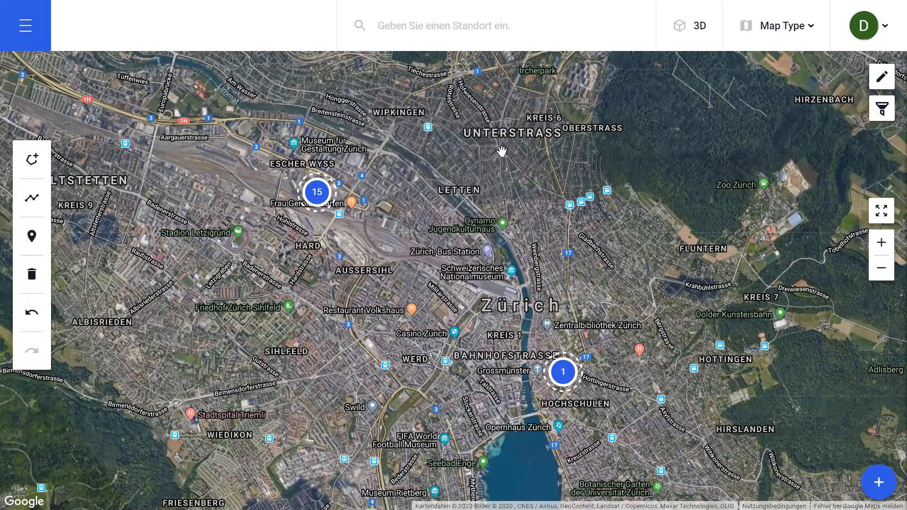
# Check the options of the new single-object site near Grossmünster and show that site on the map
pyautogui.click(562, 372)
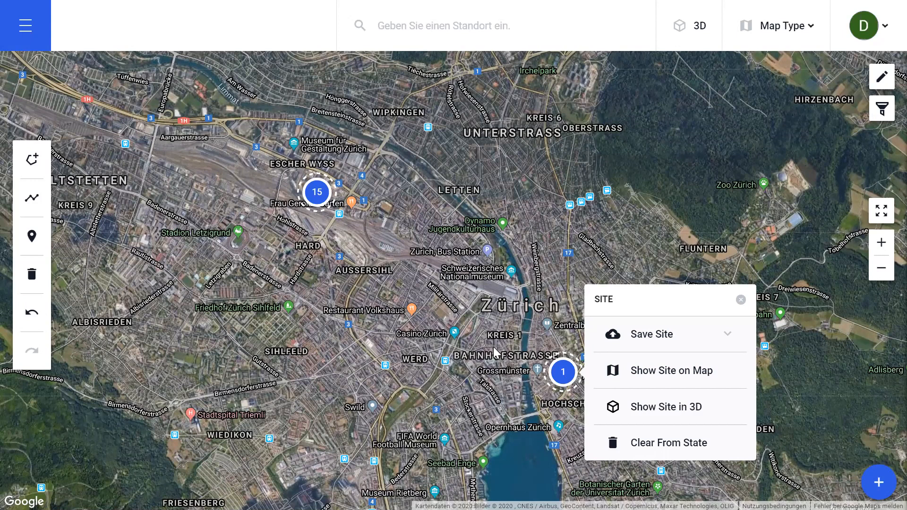
pyautogui.click(741, 300)
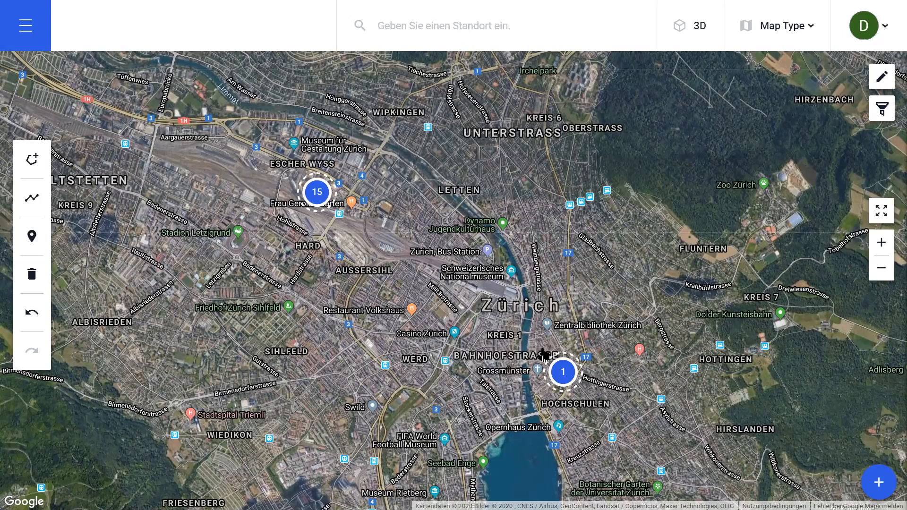
pyautogui.click(561, 374)
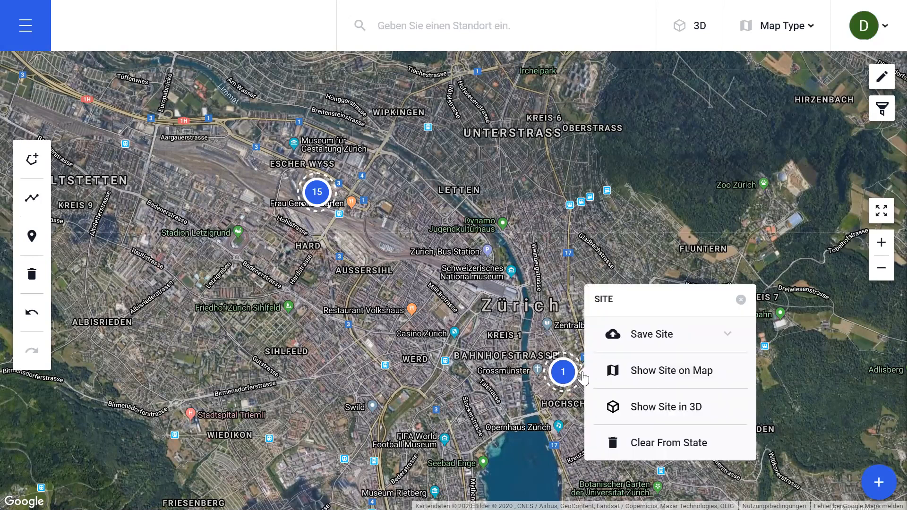
pyautogui.click(681, 383)
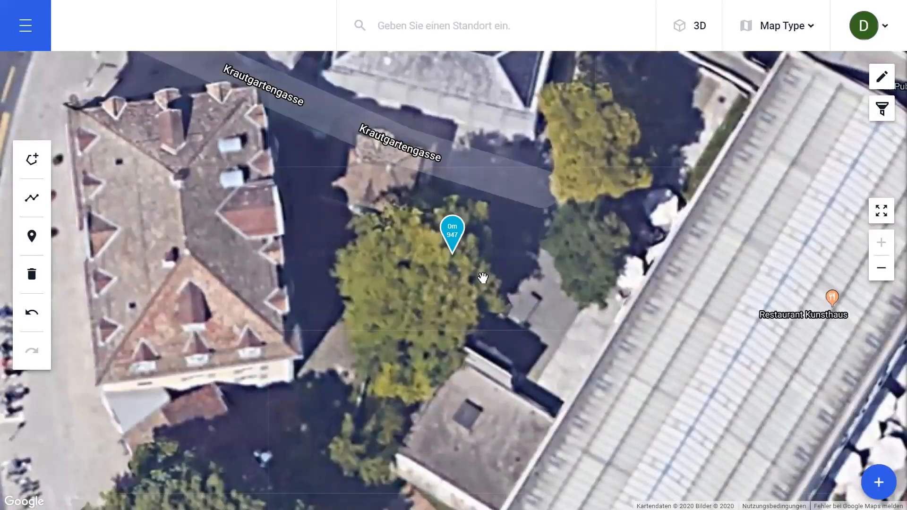
# Clear the single-object site near Grossmünster from the state, keeping the Industrial Site
pyautogui.click(877, 213)
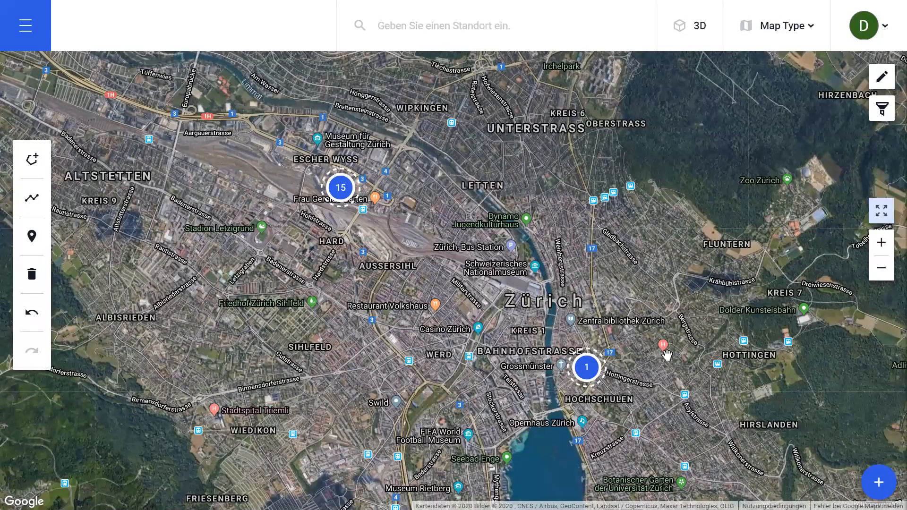
pyautogui.click(592, 374)
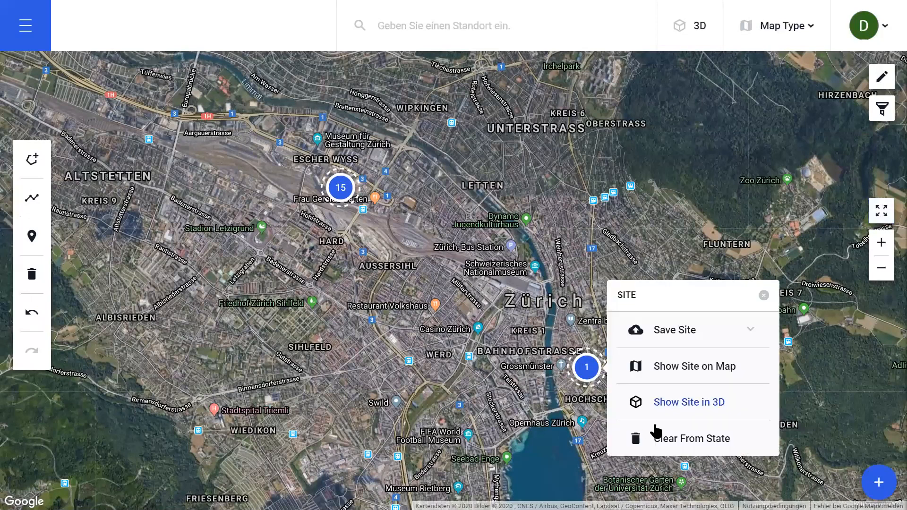
pyautogui.click(672, 445)
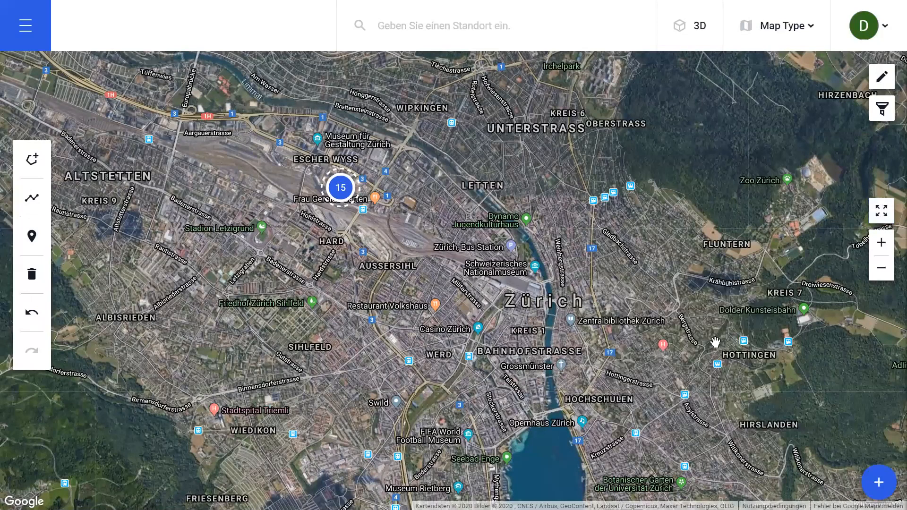
# Collapse the remaining Industrial Site to its marker, check the marker's options and bring the site back into view
pyautogui.click(884, 214)
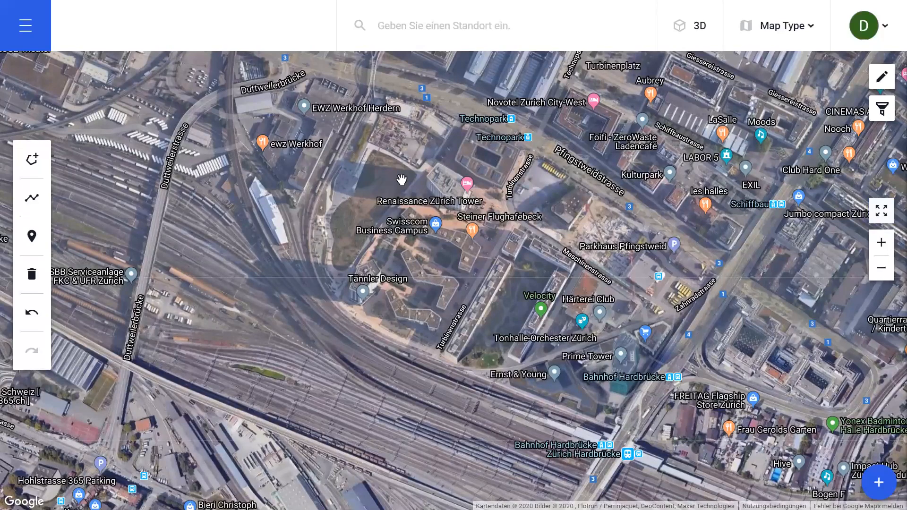
pyautogui.scroll(-3, 397, 181)
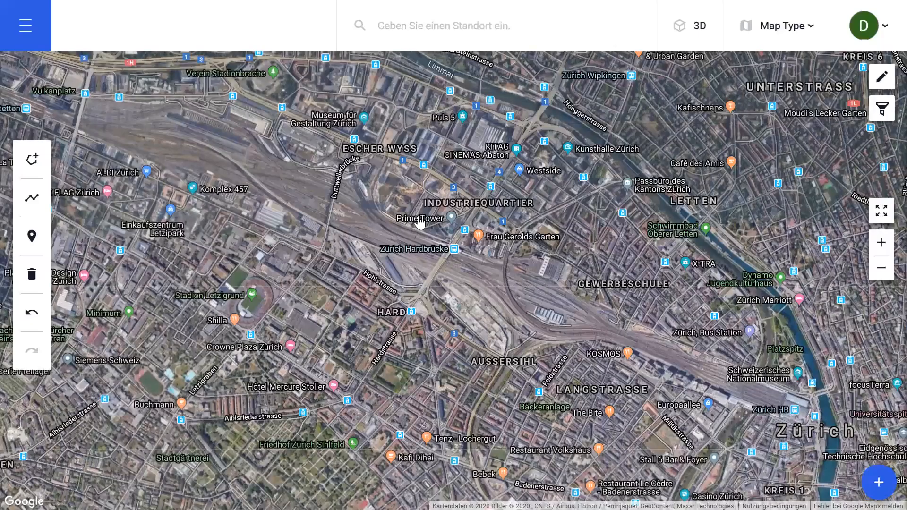
pyautogui.scroll(-2, 501, 205)
pyautogui.click(417, 212)
pyautogui.scroll(1, 374, 226)
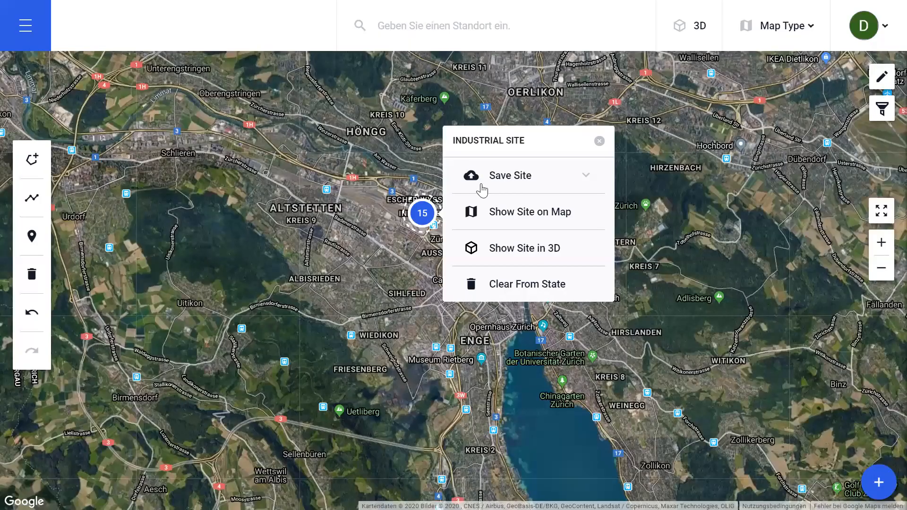
pyautogui.click(645, 126)
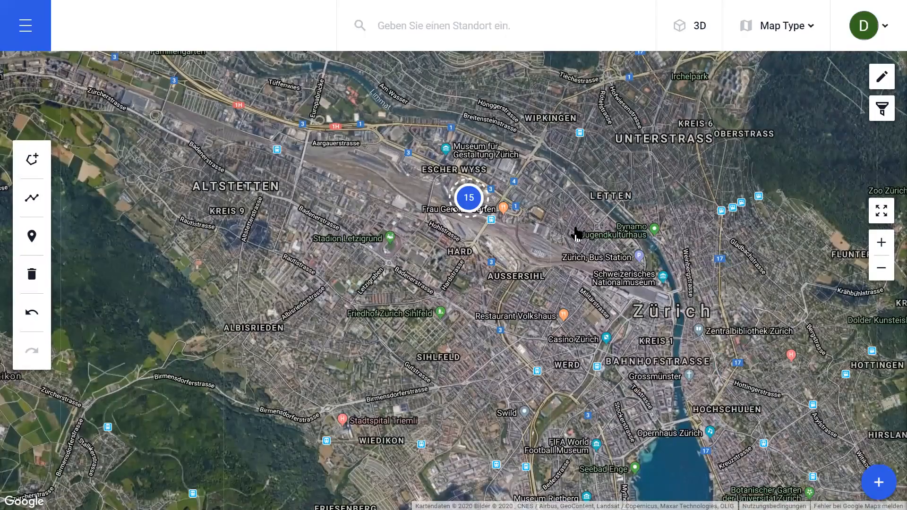
pyautogui.click(469, 198)
pyautogui.click(522, 231)
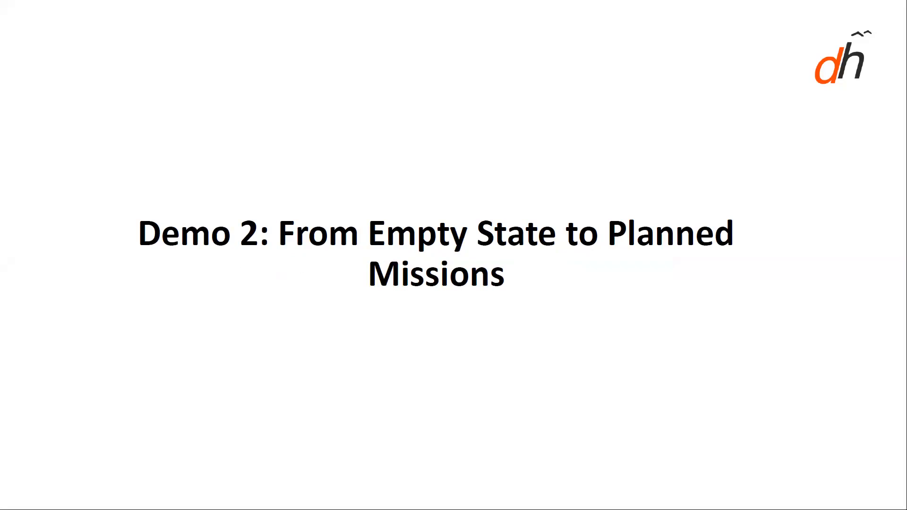
# Switch from the slides to Drone Harmony and clear all areas, points of interest and plans from the state
pyautogui.hotkey('alt', 'Tab')
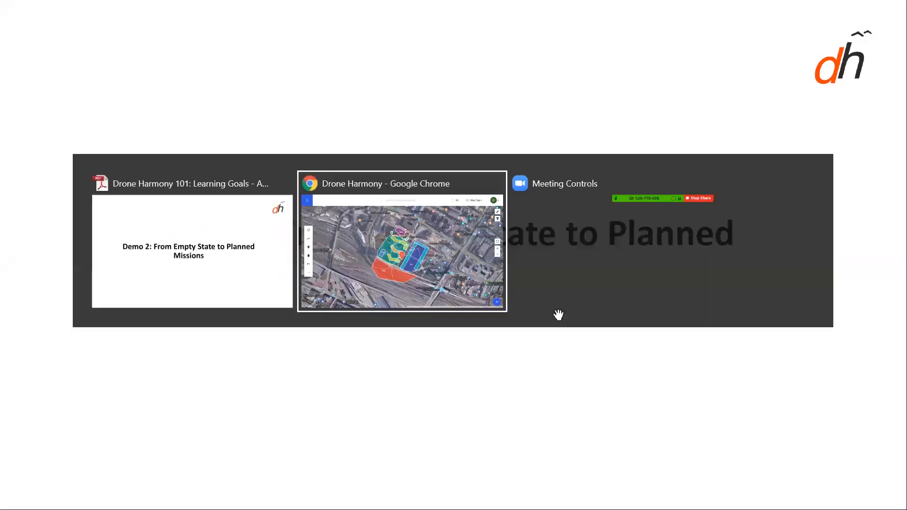
pyautogui.click(329, 266)
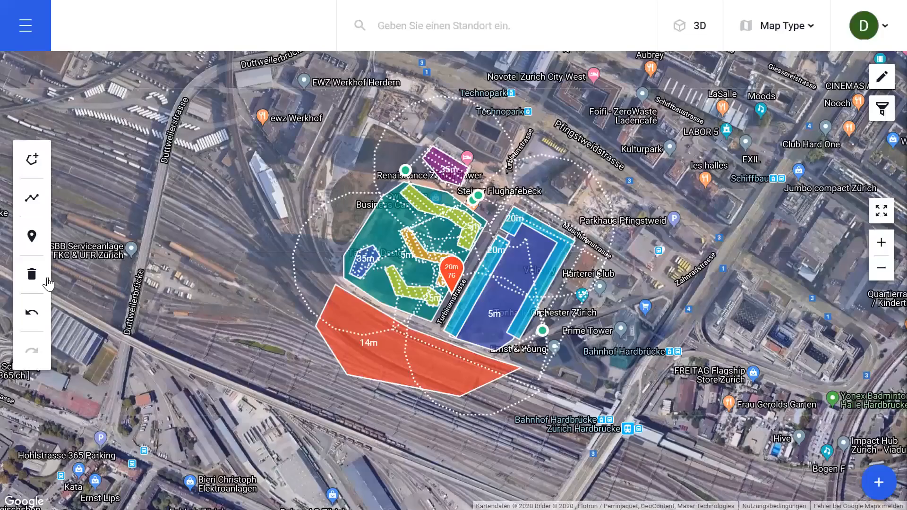
pyautogui.click(42, 276)
pyautogui.click(43, 276)
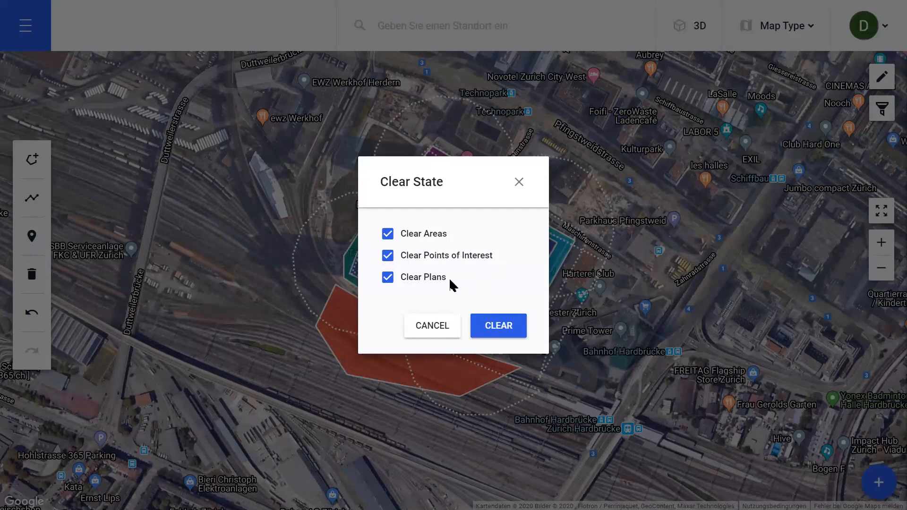
pyautogui.click(476, 324)
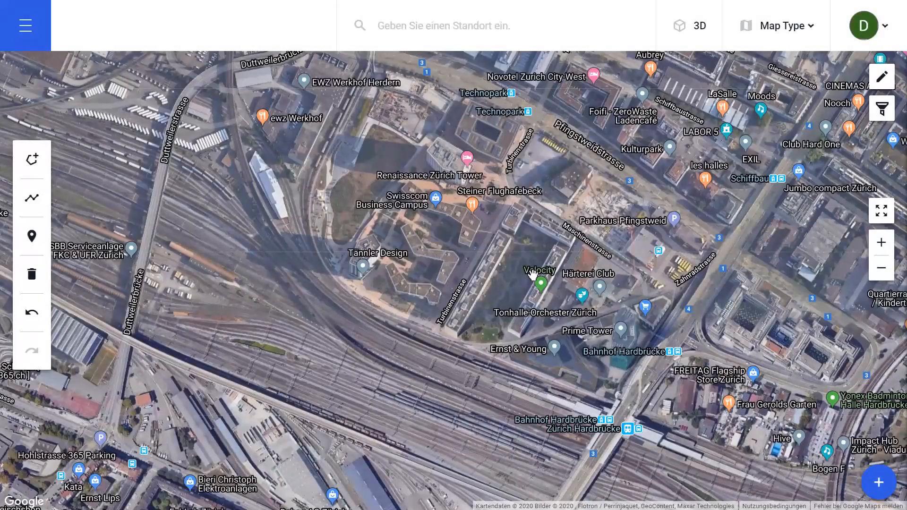
pyautogui.scroll(-5, 534, 276)
pyautogui.moveTo(640, 240); pyautogui.dragTo(586, 212)
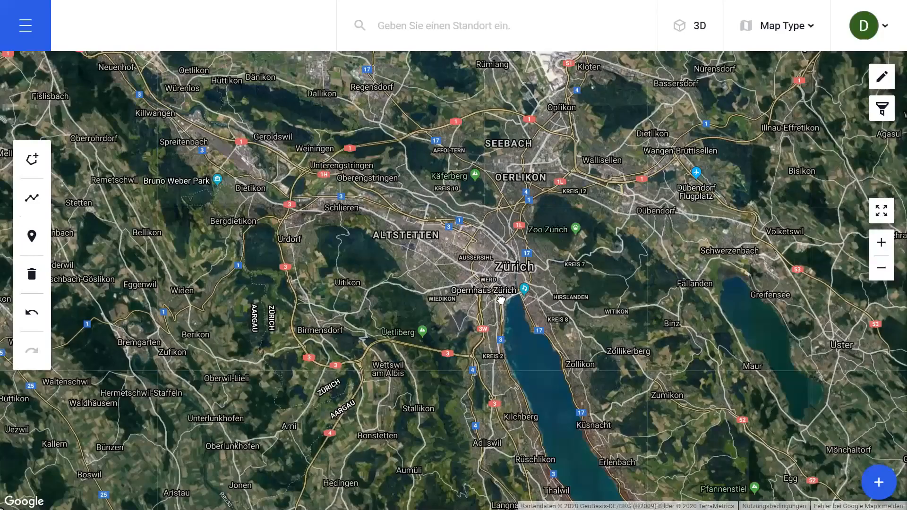
pyautogui.moveTo(562, 262); pyautogui.dragTo(501, 300)
pyautogui.moveTo(570, 218); pyautogui.dragTo(553, 225)
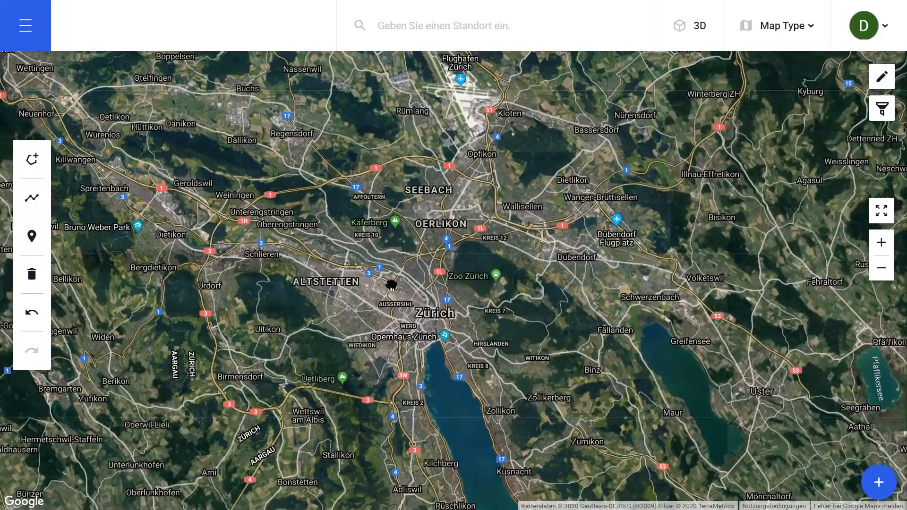
pyautogui.scroll(1, 462, 212)
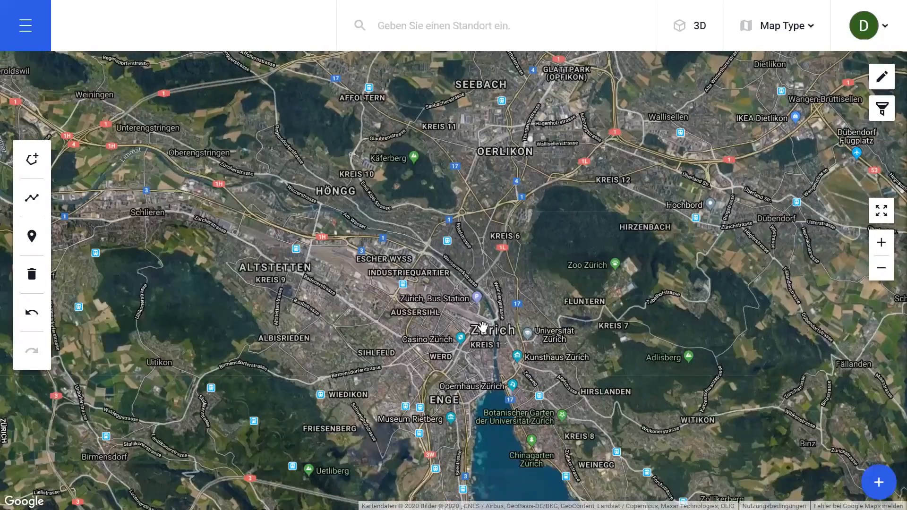
pyautogui.scroll(1, 486, 243)
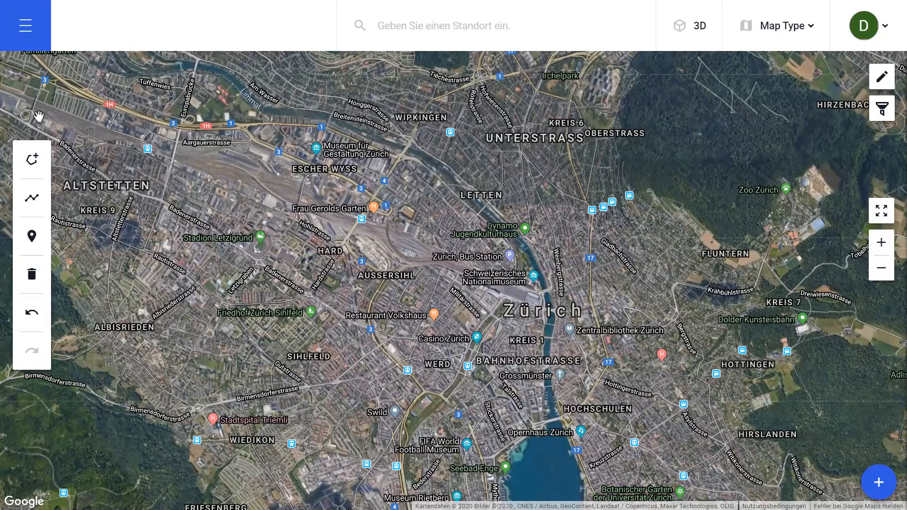
# Start an area import of type KML / KMZ and choose the file Buildings Zurich.kml from the Downloads folder
pyautogui.click(31, 40)
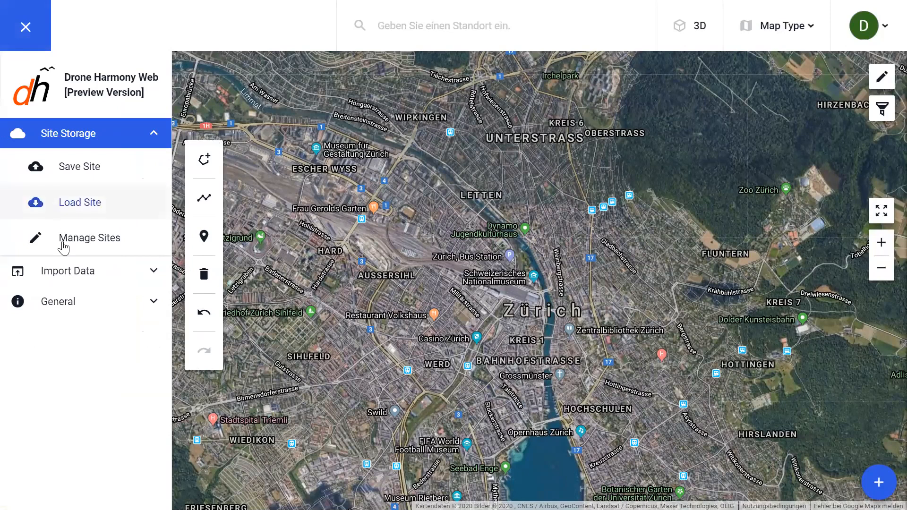
pyautogui.click(75, 276)
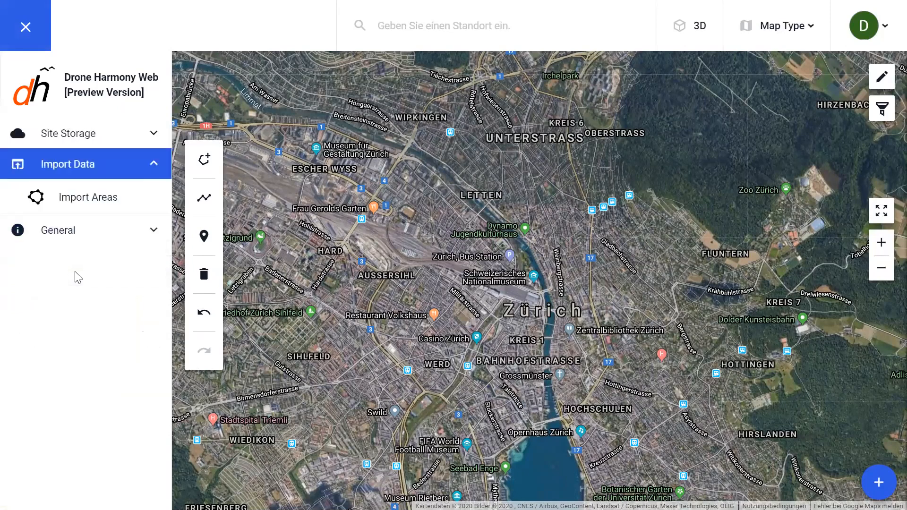
pyautogui.click(79, 204)
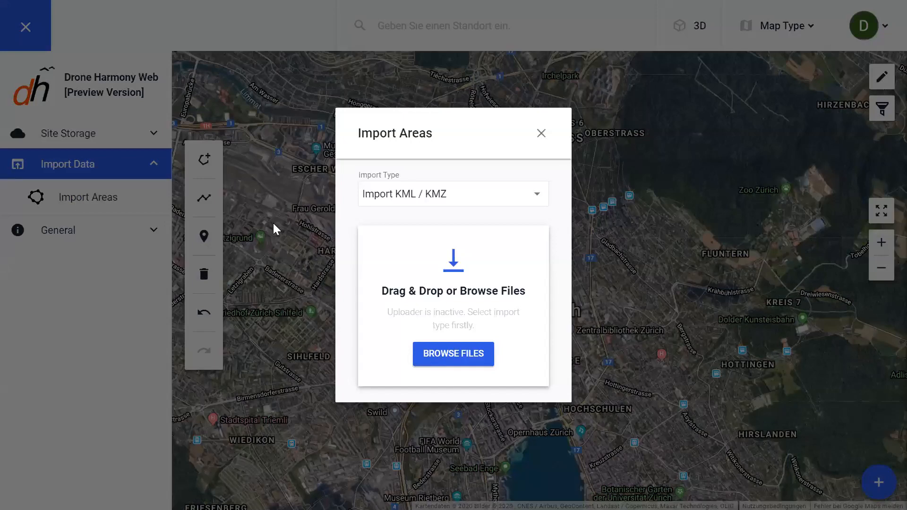
pyautogui.click(452, 354)
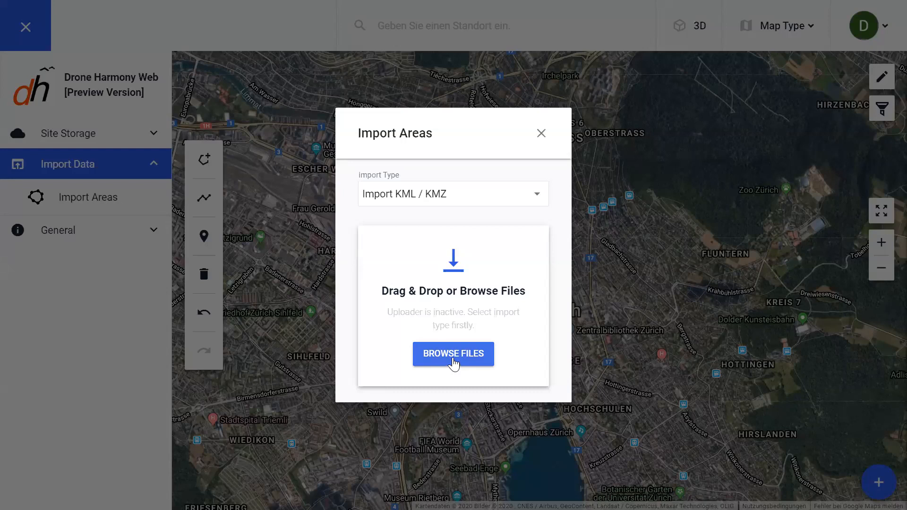
pyautogui.click(454, 357)
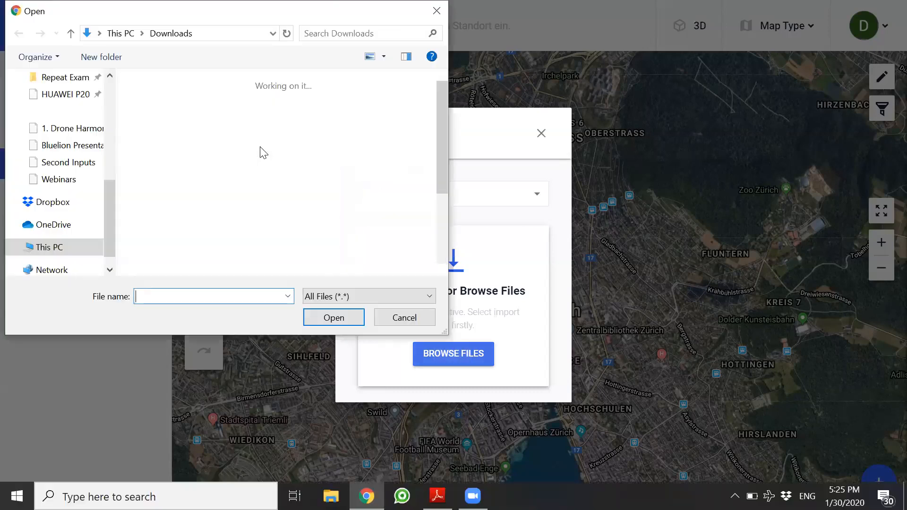
pyautogui.scroll(-2, 239, 201)
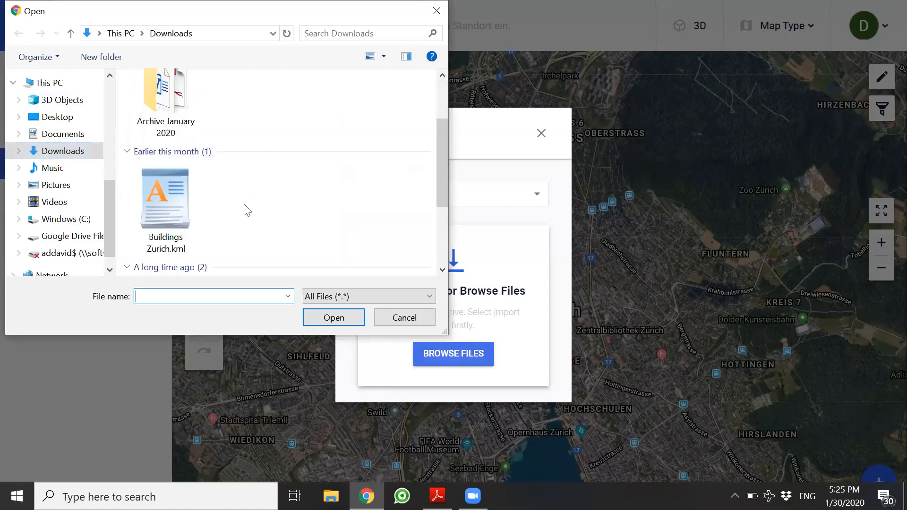
pyautogui.click(177, 211)
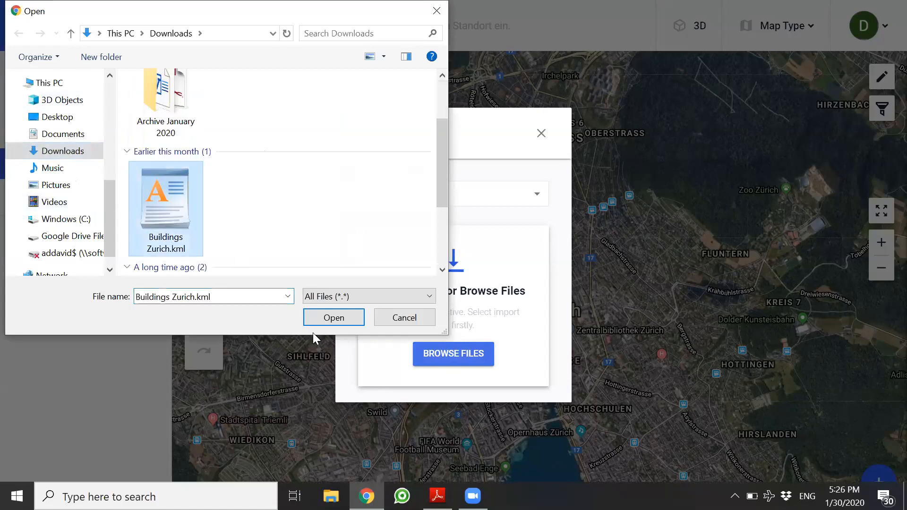
pyautogui.click(334, 318)
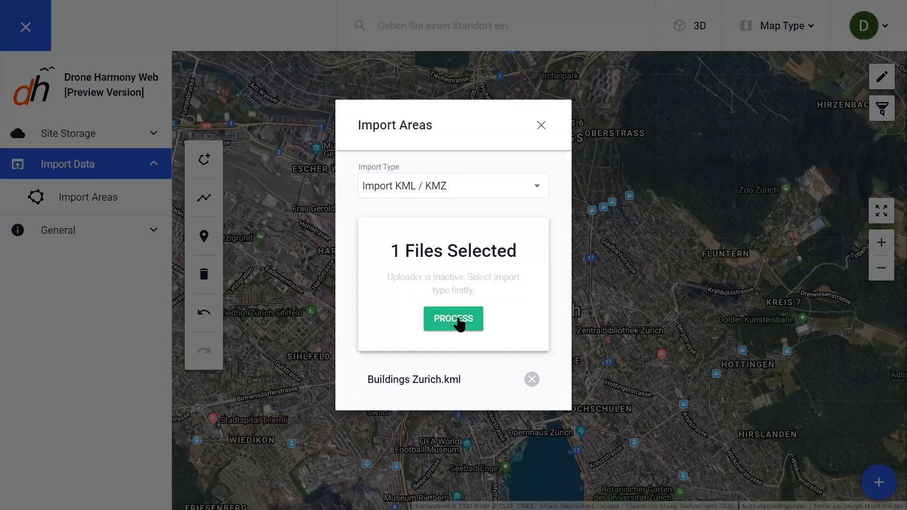
# Process the selected KML file and add its polygons to the map
pyautogui.click(454, 320)
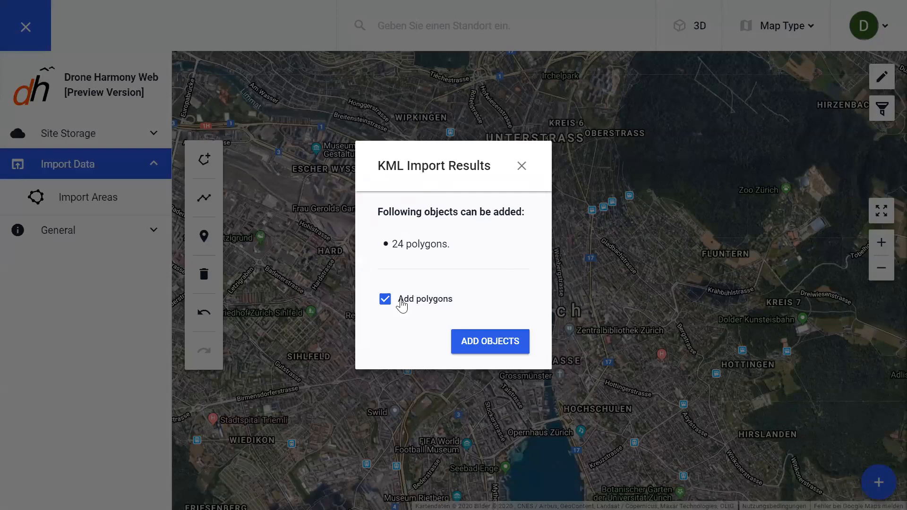
pyautogui.click(488, 349)
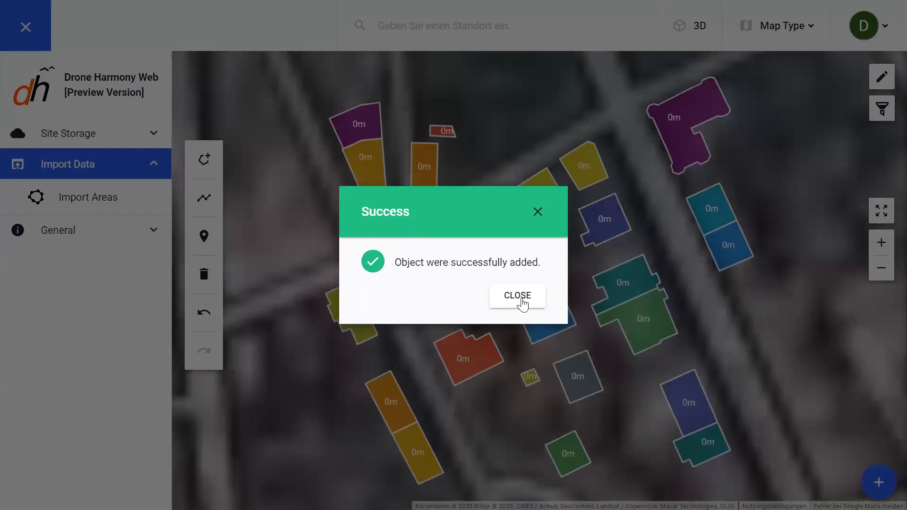
pyautogui.click(521, 297)
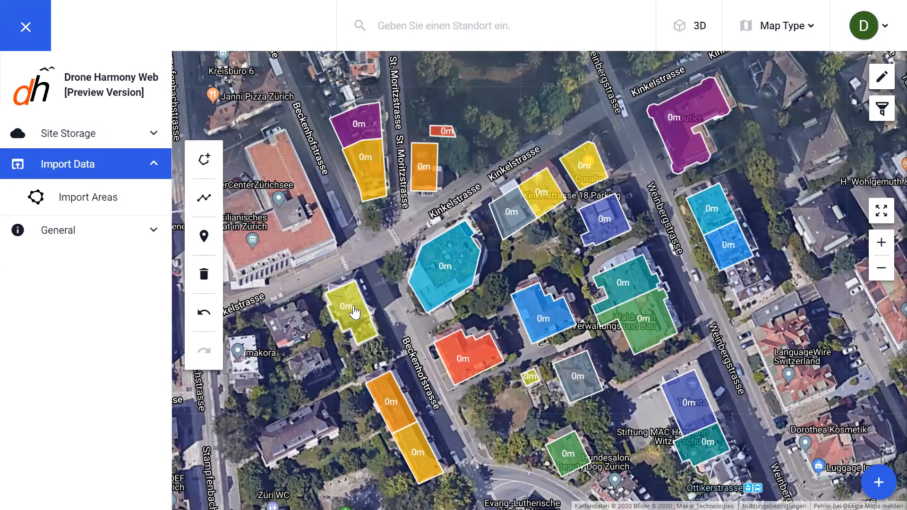
# Examine the imported building polygons along Kinkelstrasse, Weinbergstrasse and Beckenhofstrasse
pyautogui.moveTo(703, 174); pyautogui.dragTo(609, 203)
pyautogui.scroll(-2, 616, 274)
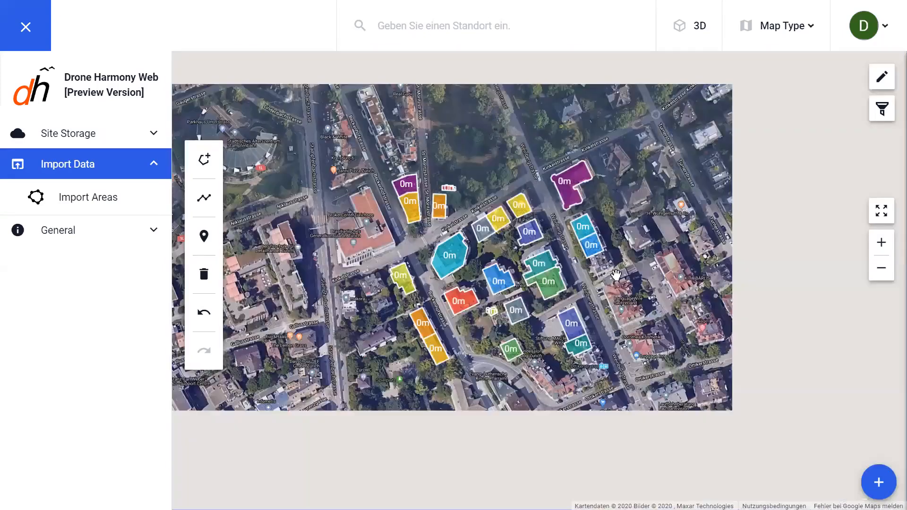
pyautogui.moveTo(601, 271); pyautogui.dragTo(591, 264)
pyautogui.scroll(1, 590, 264)
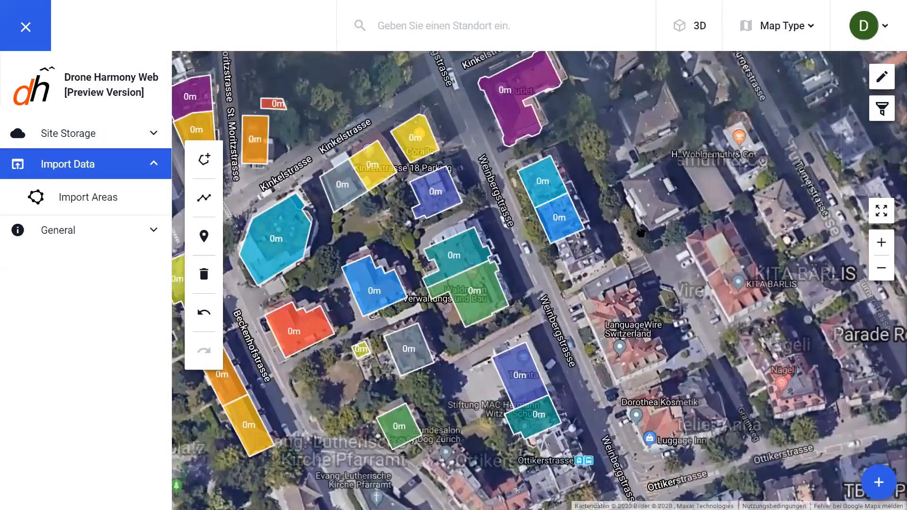
pyautogui.moveTo(441, 55); pyautogui.dragTo(486, 131)
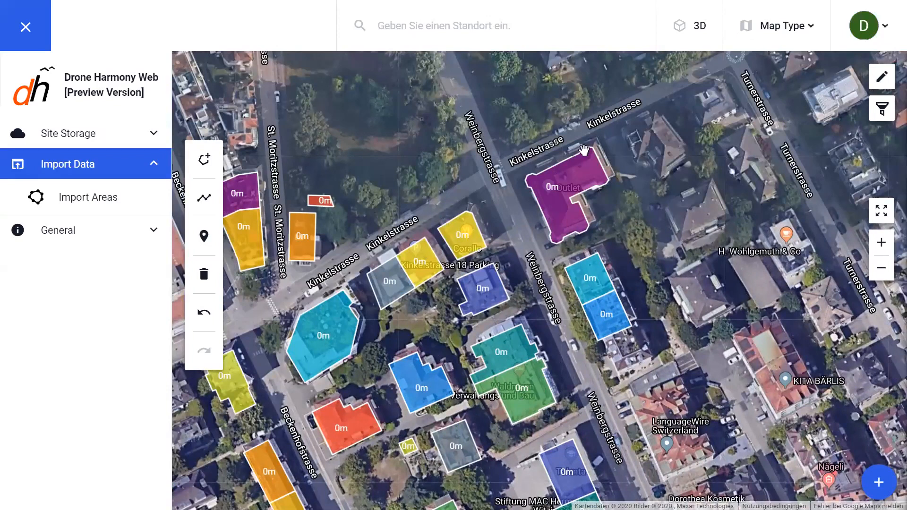
pyautogui.moveTo(469, 320); pyautogui.dragTo(529, 169)
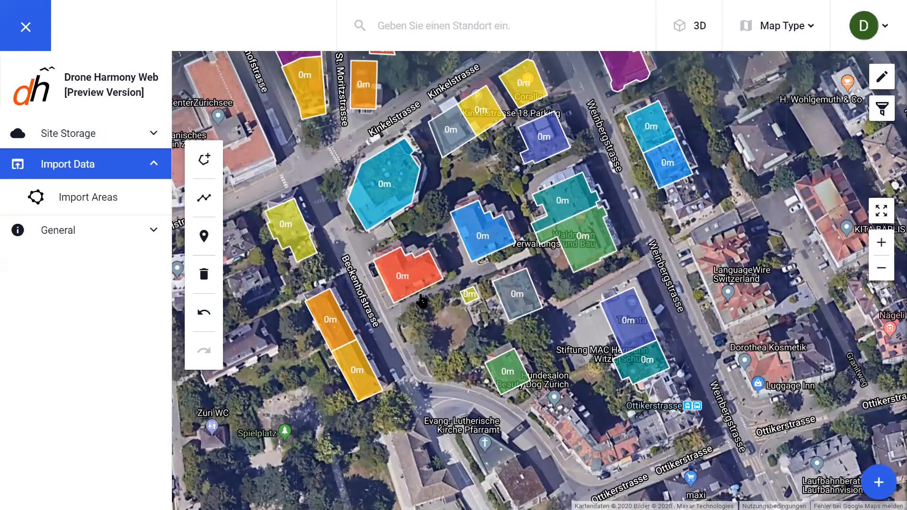
pyautogui.moveTo(517, 209); pyautogui.dragTo(501, 229)
pyautogui.moveTo(494, 174); pyautogui.dragTo(472, 216)
pyautogui.moveTo(308, 363); pyautogui.dragTo(449, 246)
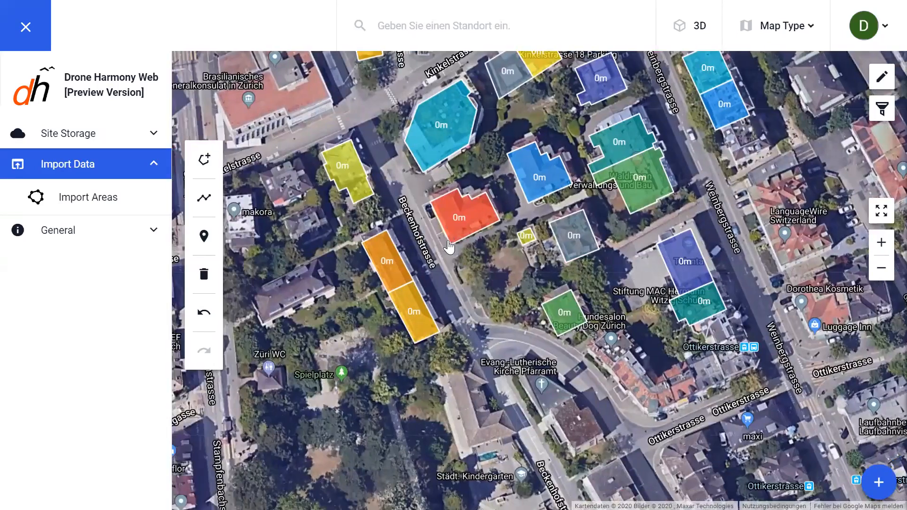
# Delete the two adjoining orange and amber polygons west of Beckenhofstrasse and the green polygon beside Hundesalon Beauty Dog
pyautogui.click(392, 266)
pyautogui.click(455, 349)
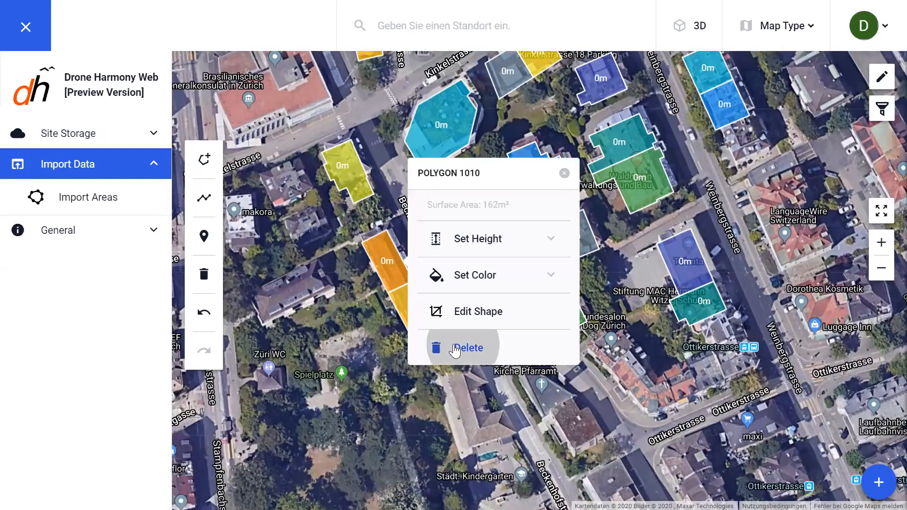
pyautogui.click(422, 326)
pyautogui.click(494, 396)
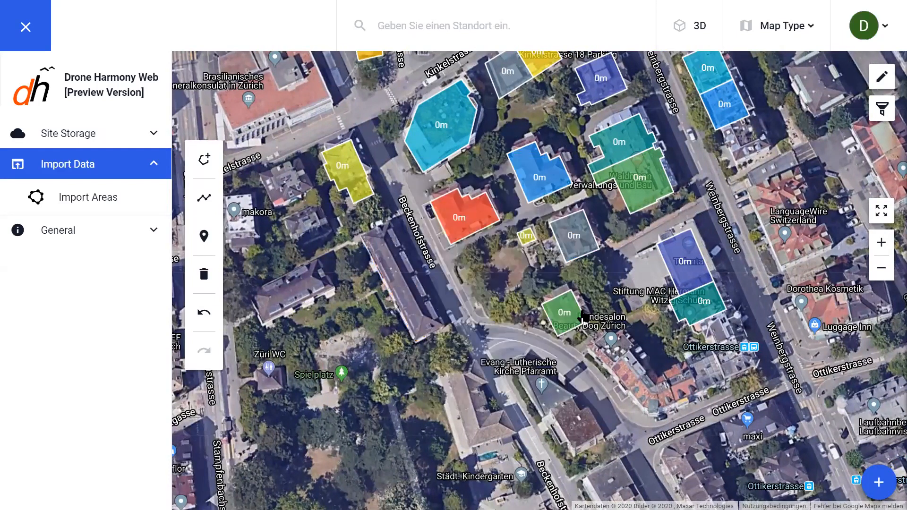
pyautogui.click(569, 319)
pyautogui.click(637, 409)
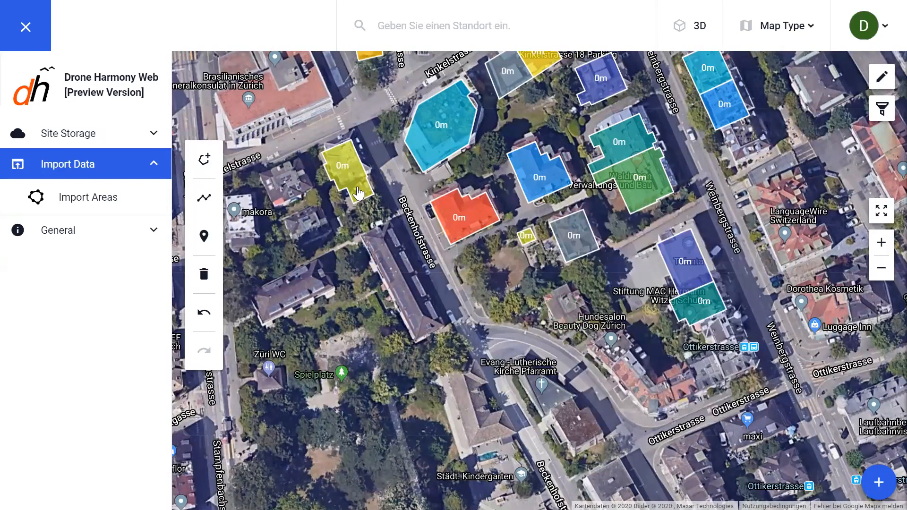
# Delete the yellow polygon west of Beckenhofstrasse and the polygon beside the small red one east of St. Moritzstrasse
pyautogui.click(357, 191)
pyautogui.click(438, 271)
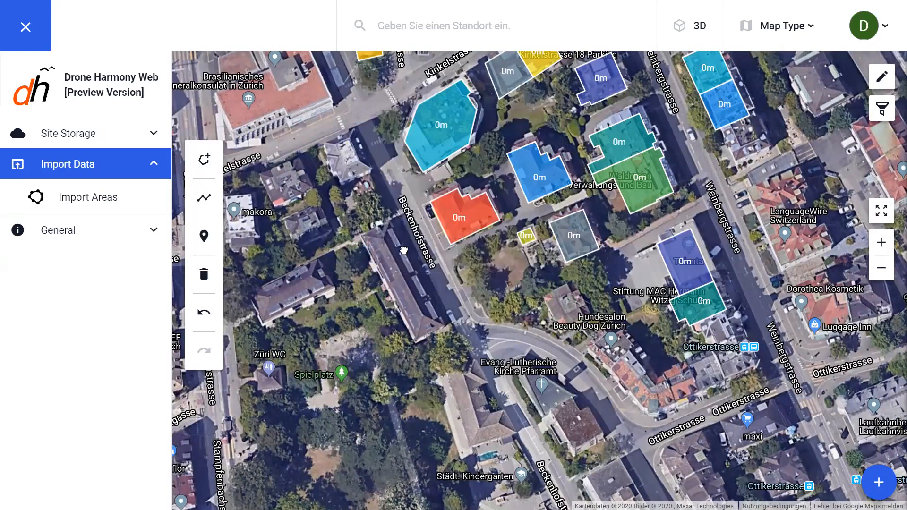
pyautogui.moveTo(438, 264); pyautogui.dragTo(433, 428)
pyautogui.click(416, 198)
pyautogui.click(485, 295)
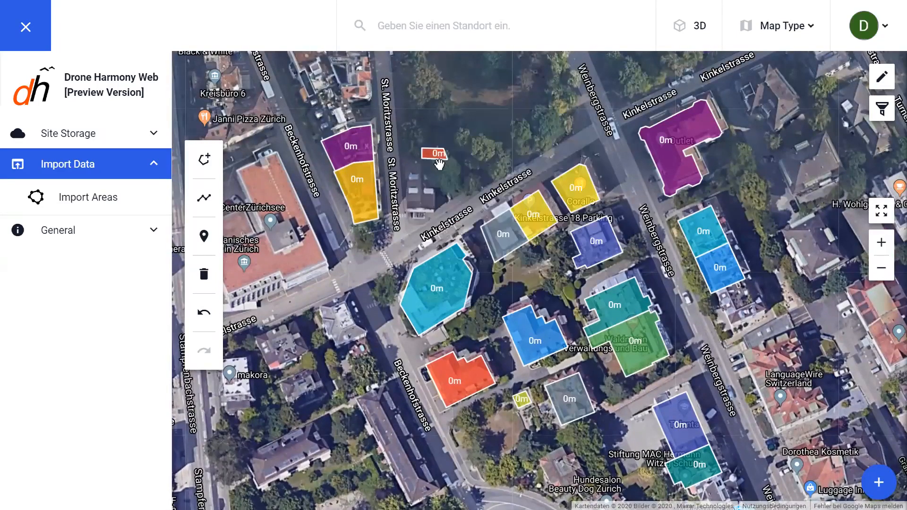
# Delete the small red polygon east of St. Moritzstrasse and the adjoining amber and purple polygons between Beckenhofstrasse and St. Moritzstrasse
pyautogui.click(434, 154)
pyautogui.click(504, 252)
pyautogui.click(370, 199)
pyautogui.click(432, 278)
pyautogui.click(352, 156)
pyautogui.click(433, 232)
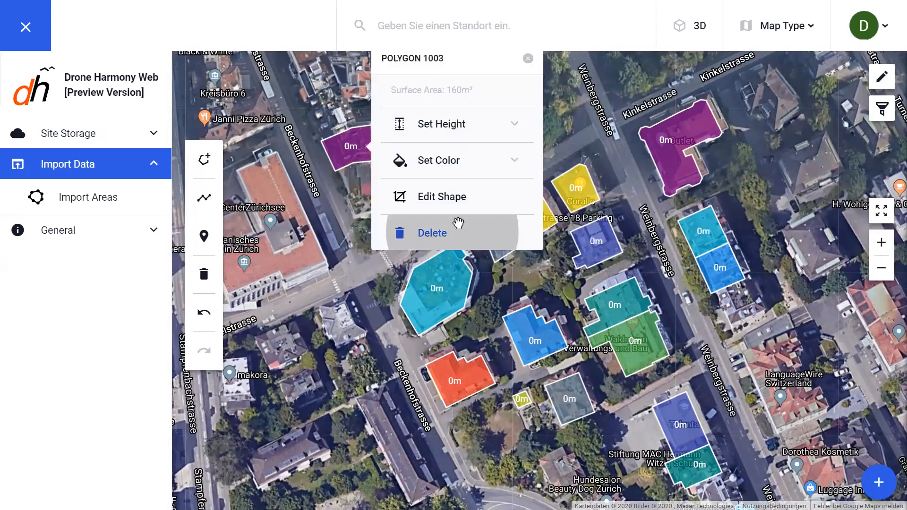
# Delete the adjoining teal and indigo polygons at Talenta, west of Weinbergstrasse
pyautogui.moveTo(557, 252); pyautogui.dragTo(453, 253)
pyautogui.moveTo(572, 264); pyautogui.dragTo(529, 230)
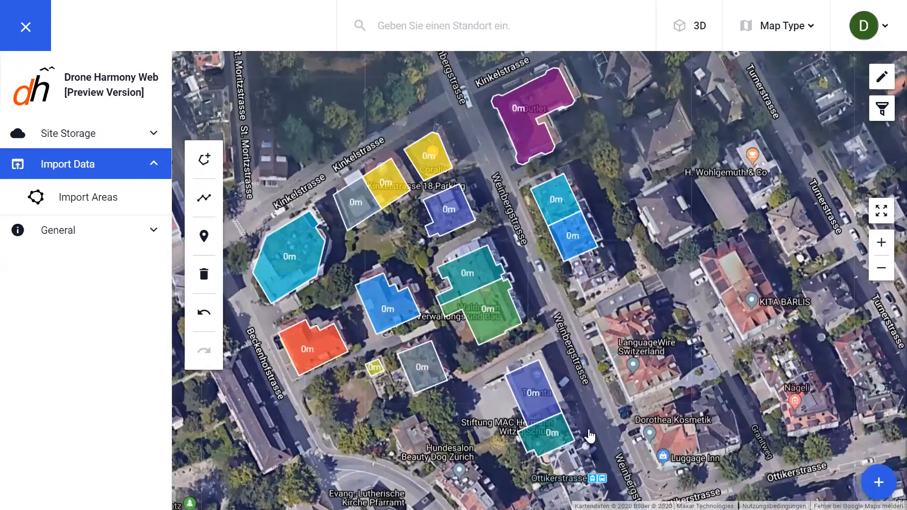
pyautogui.click(565, 427)
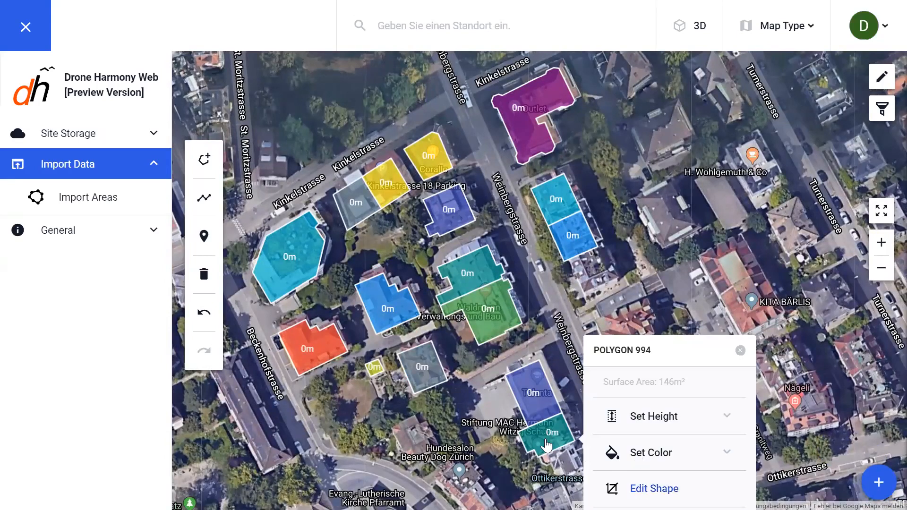
pyautogui.scroll(-1, 505, 405)
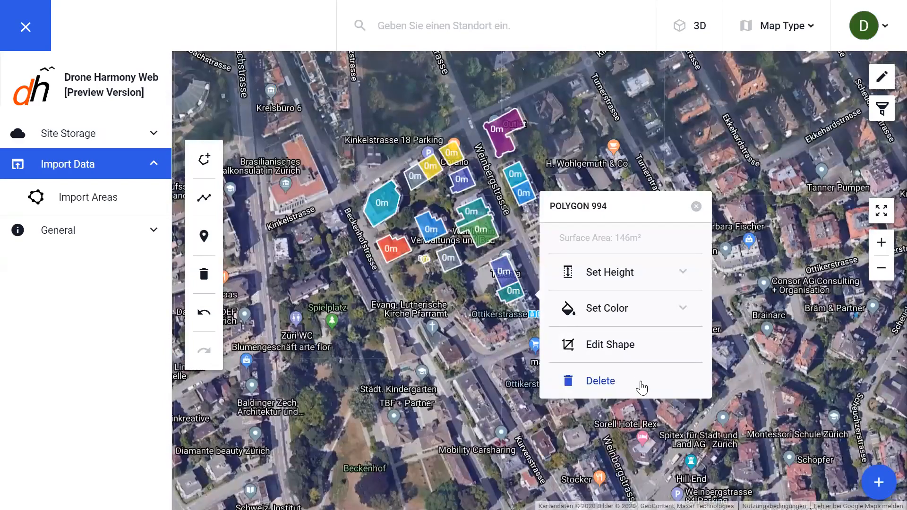
pyautogui.click(642, 384)
pyautogui.click(579, 360)
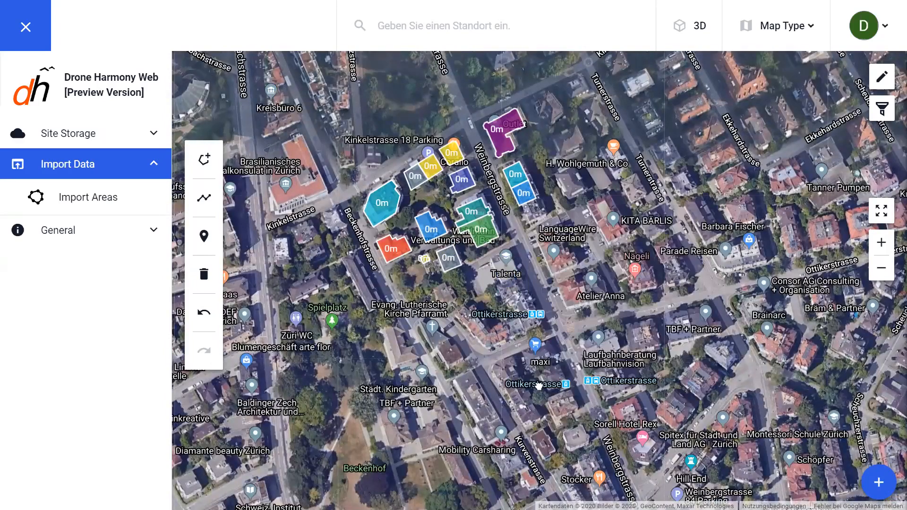
# Inspect the remaining building polygons in the 3D view and return to the 2D map
pyautogui.scroll(2, 562, 396)
pyautogui.moveTo(495, 218); pyautogui.dragTo(512, 348)
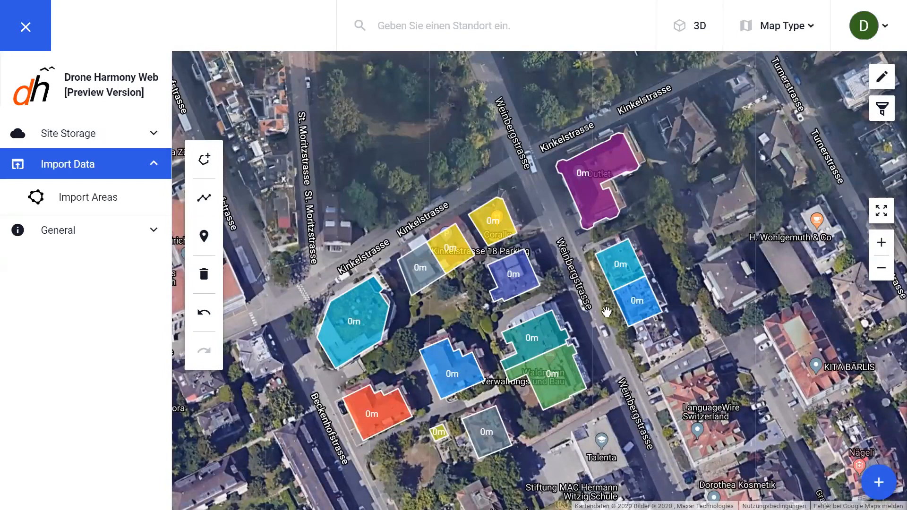
pyautogui.click(690, 29)
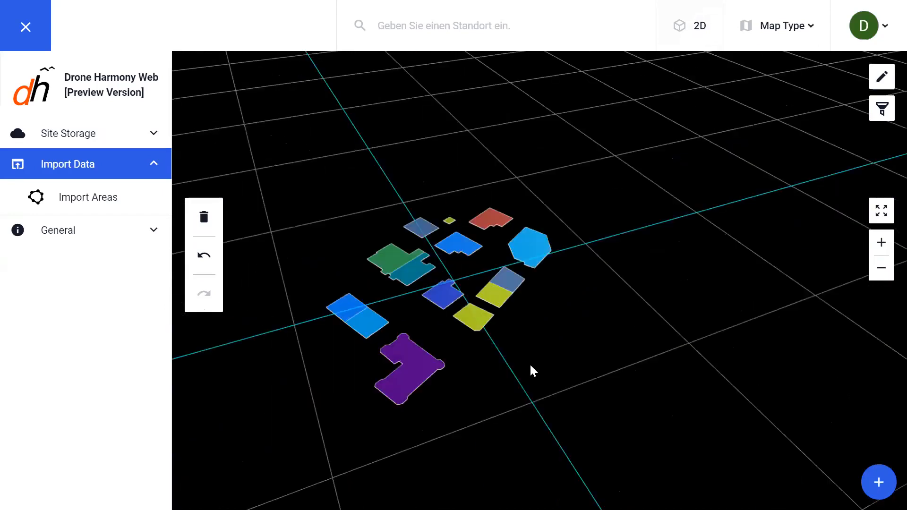
pyautogui.click(692, 38)
# Collapse the side menu and set the height of the purple polygon at the Kinkelstrasse and Weinbergstrasse corner to 15 m
pyautogui.click(13, 44)
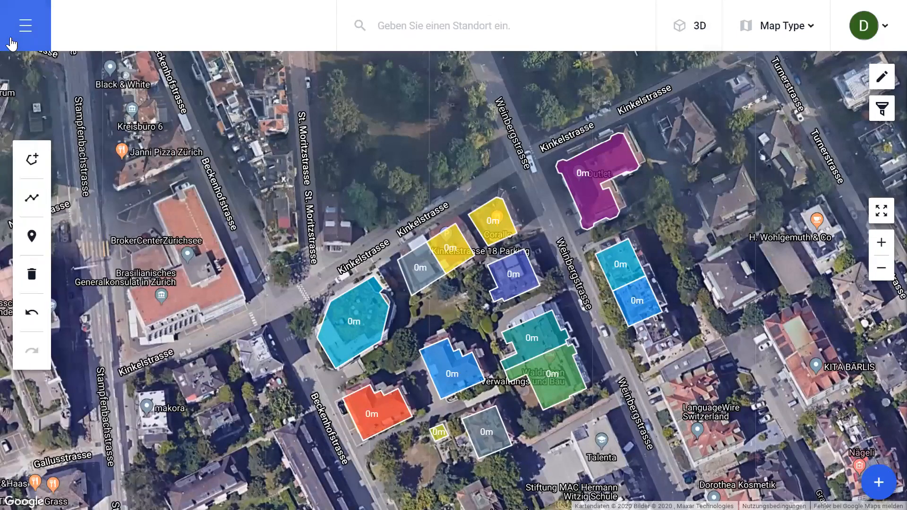
pyautogui.moveTo(578, 245); pyautogui.dragTo(558, 232)
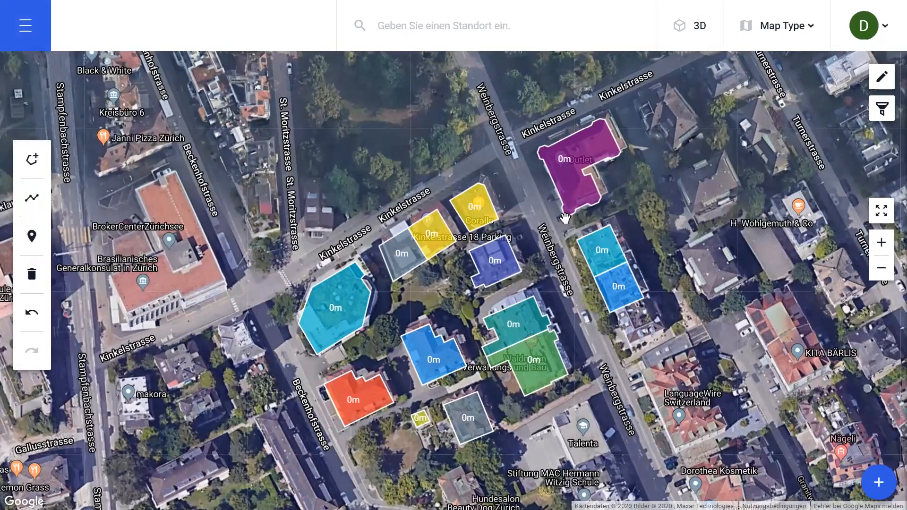
pyautogui.scroll(2, 565, 218)
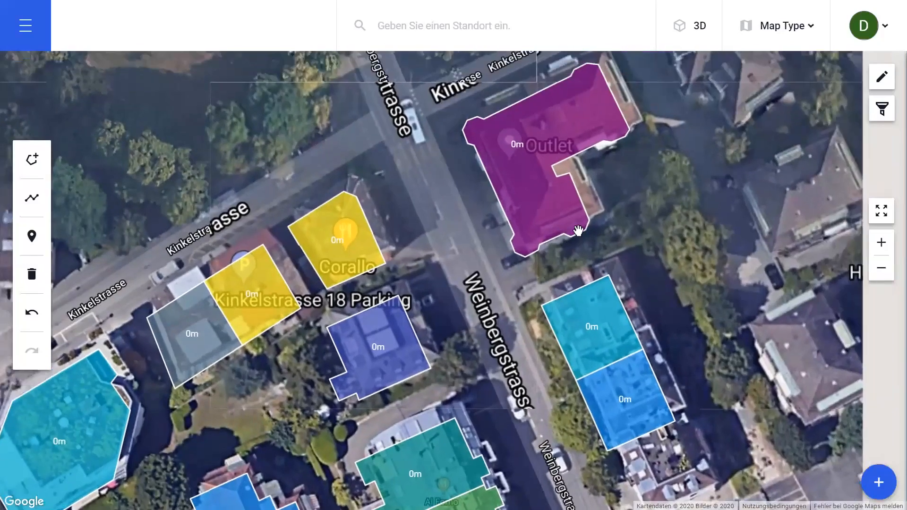
pyautogui.click(580, 209)
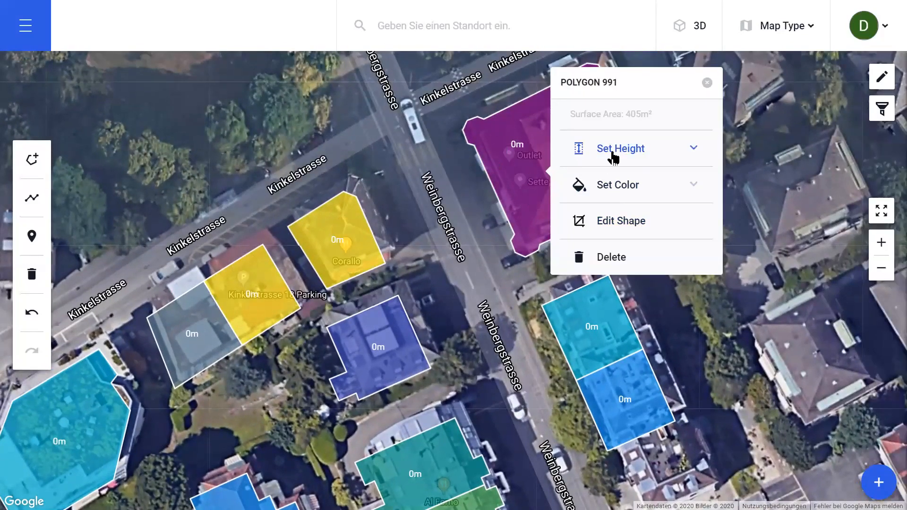
pyautogui.click(610, 155)
pyautogui.doubleClick(590, 202)
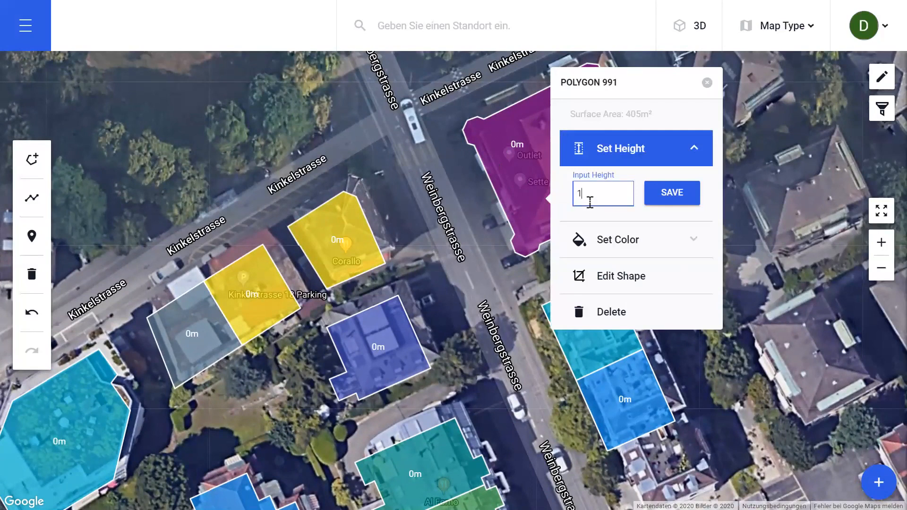
pyautogui.click(655, 197)
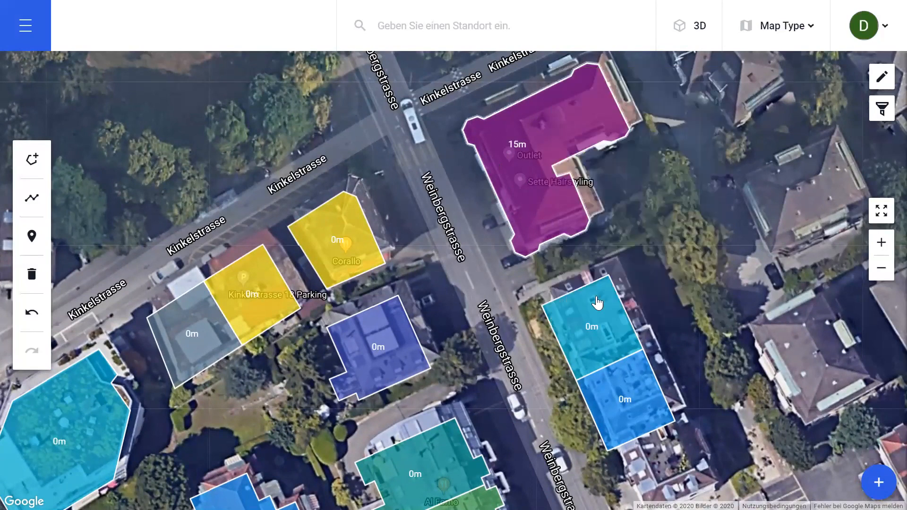
# Set the heights of the two adjoining polygons east of Weinbergstrasse to 12 m for the cyan one and 8 m for the blue one
pyautogui.click(594, 325)
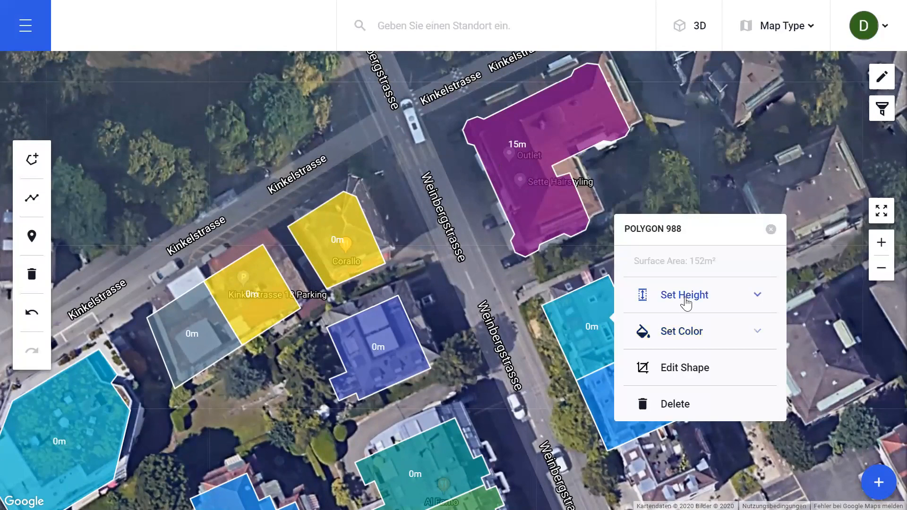
pyautogui.click(683, 296)
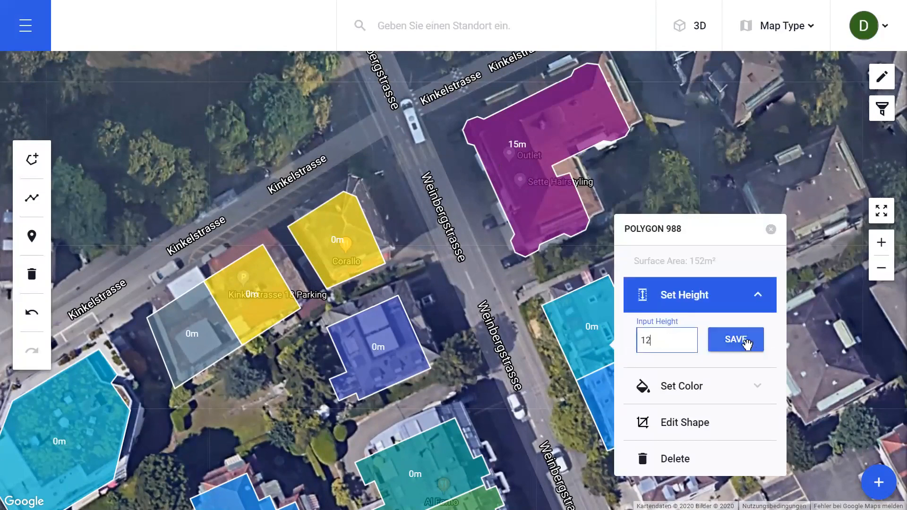
pyautogui.click(752, 351)
pyautogui.moveTo(677, 267); pyautogui.dragTo(656, 162)
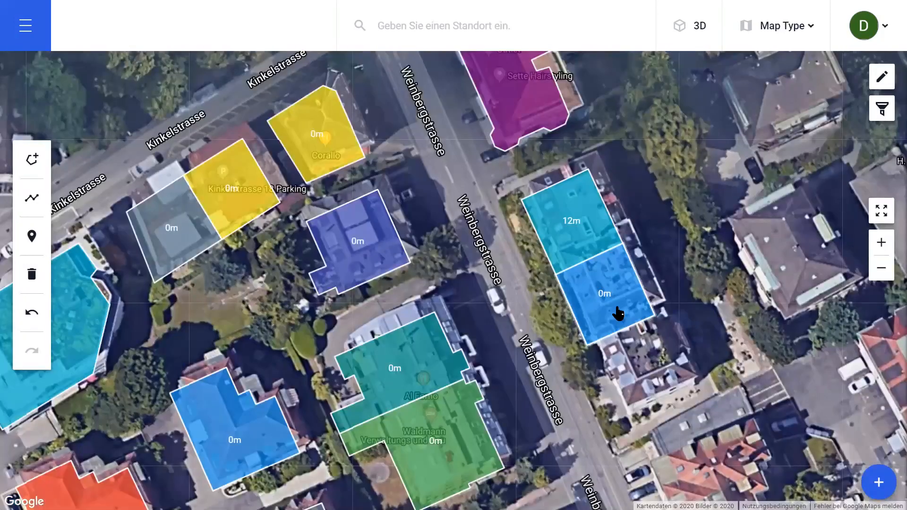
pyautogui.click(618, 310)
pyautogui.click(701, 292)
pyautogui.click(679, 338)
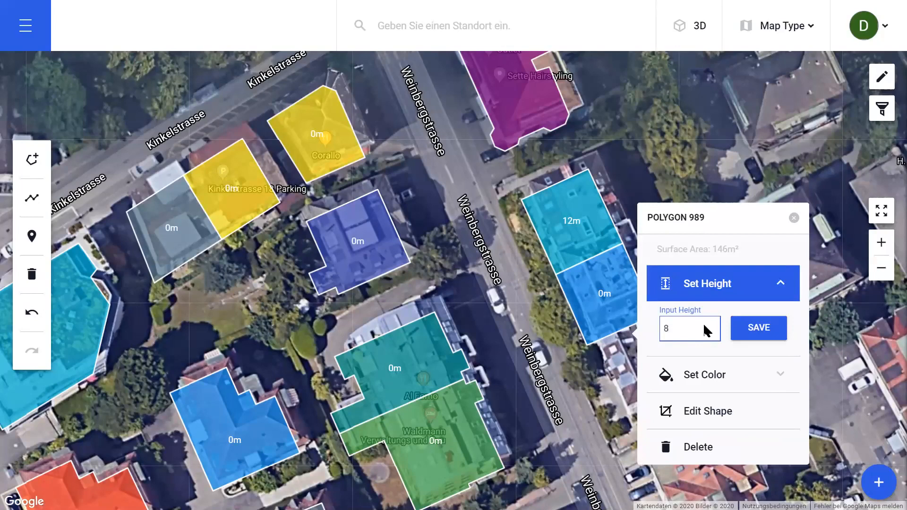
pyautogui.click(755, 330)
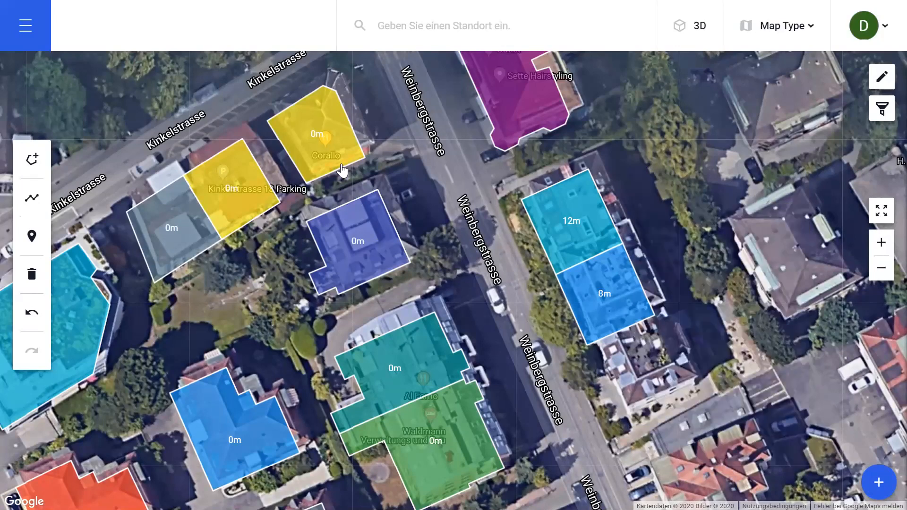
# Set the height of the yellow polygon at Corallo to 12 m
pyautogui.click(343, 171)
pyautogui.click(437, 141)
pyautogui.click(420, 189)
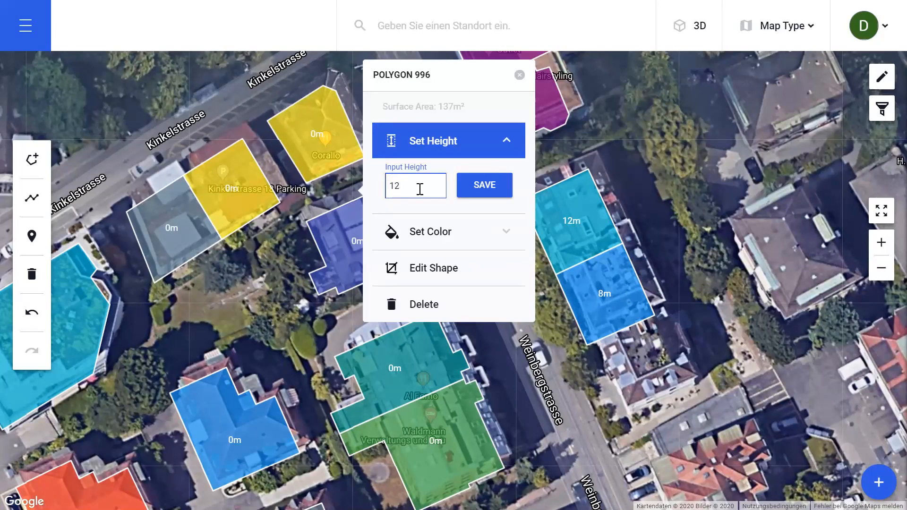
pyautogui.write('12')
pyautogui.click(484, 185)
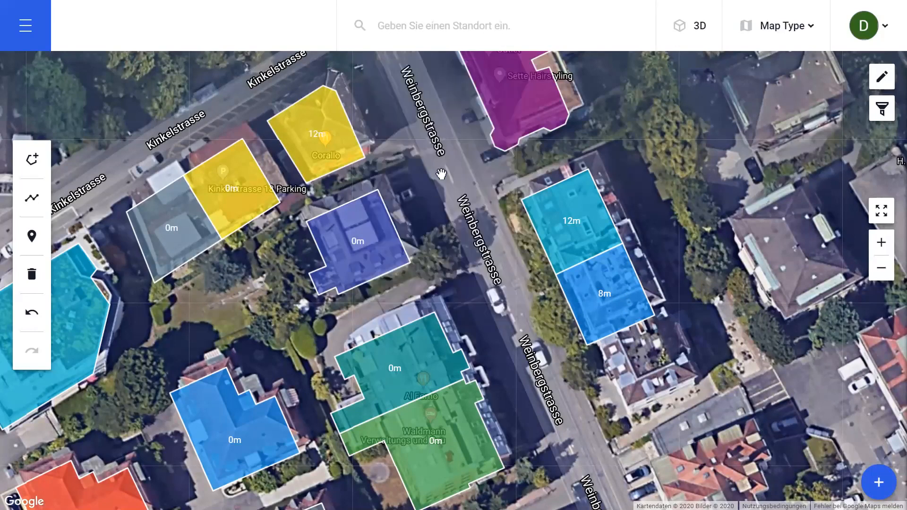
# Set the height of the indigo polygon south of Corallo to 14 m and the teal polygon below it to 12 m
pyautogui.click(357, 246)
pyautogui.click(431, 226)
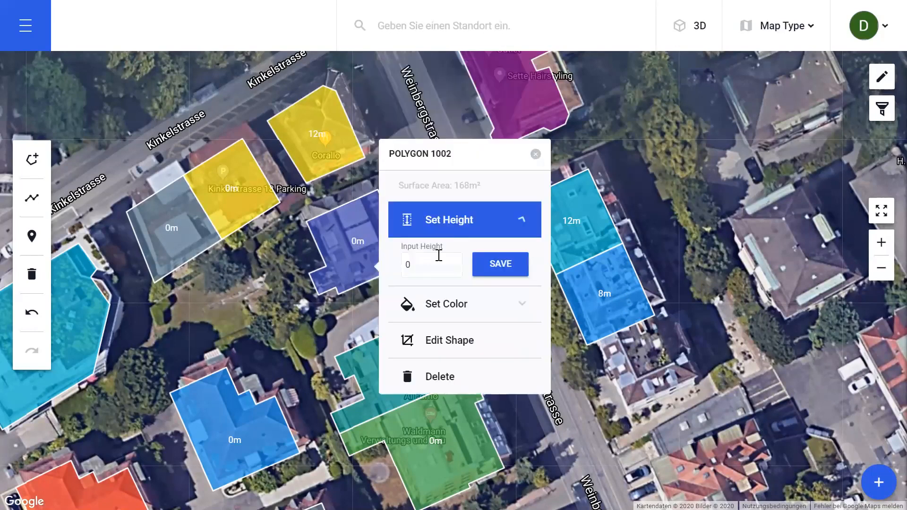
pyautogui.click(440, 267)
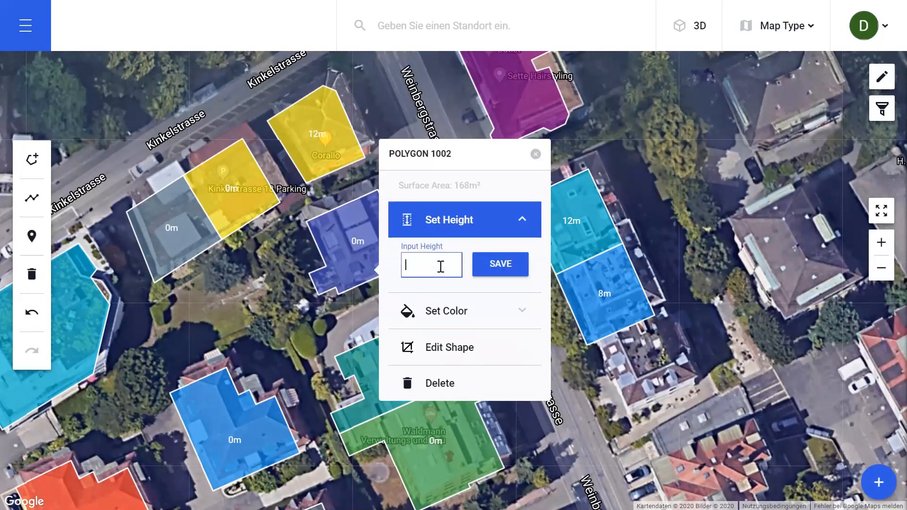
pyautogui.press('Return')
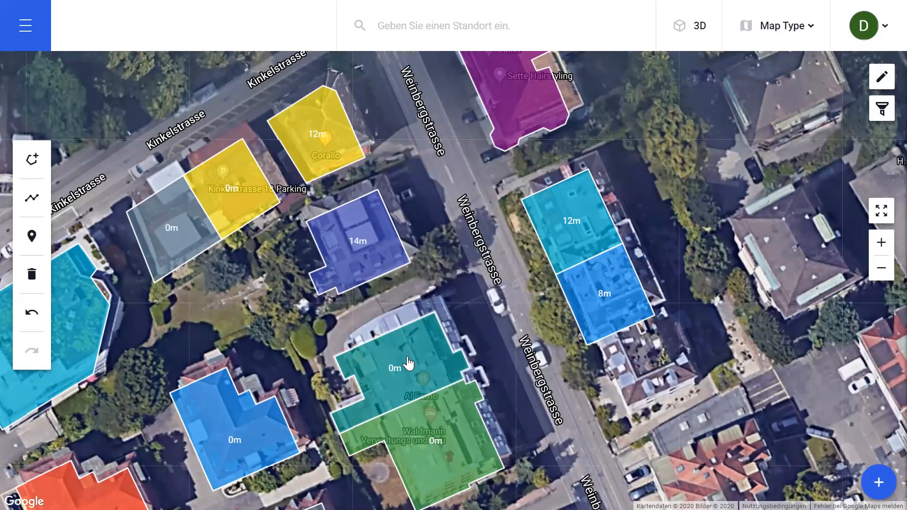
pyautogui.click(486, 383)
pyautogui.click(488, 382)
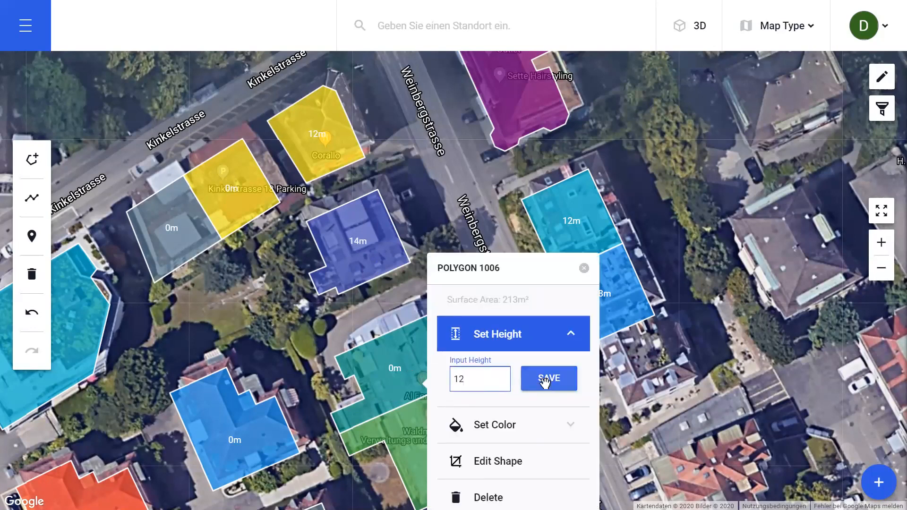
pyautogui.click(543, 378)
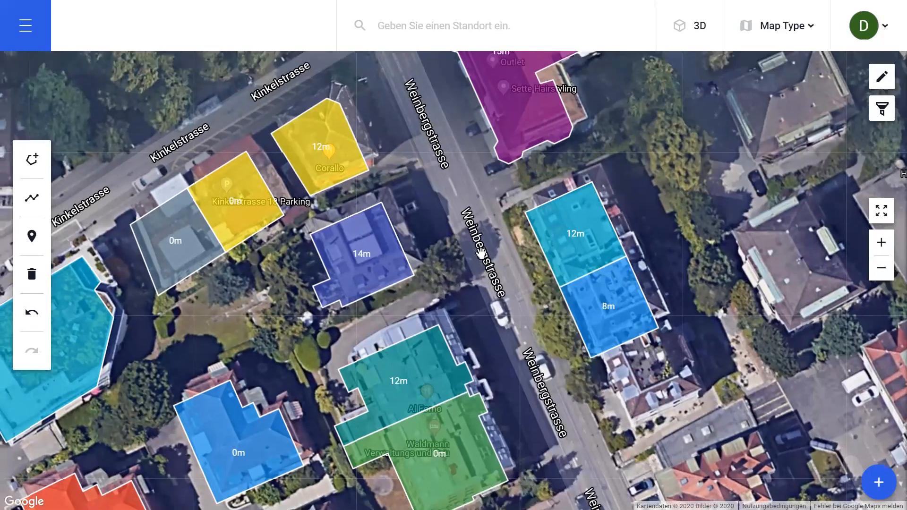
# In the 3D view, delete the flat red polygon, the large light-blue polygon and the small yellow-green polygon
pyautogui.scroll(-2, 481, 254)
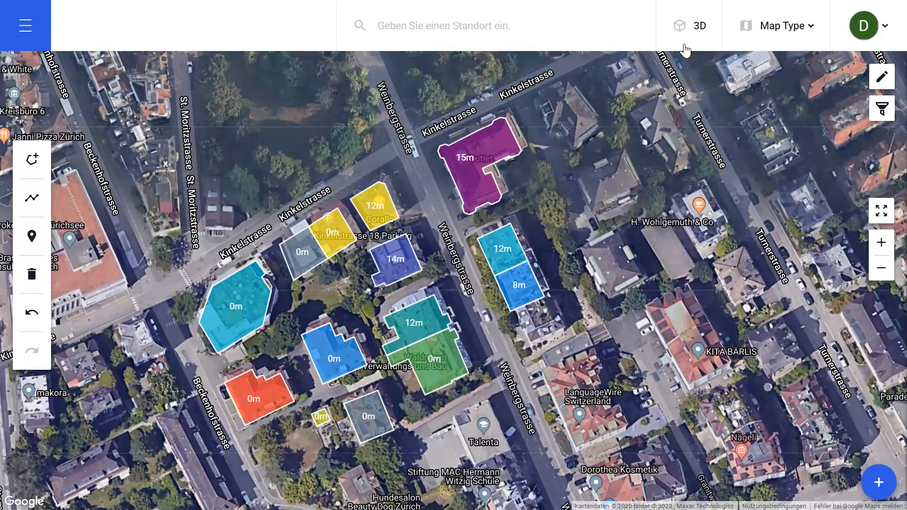
pyautogui.click(686, 38)
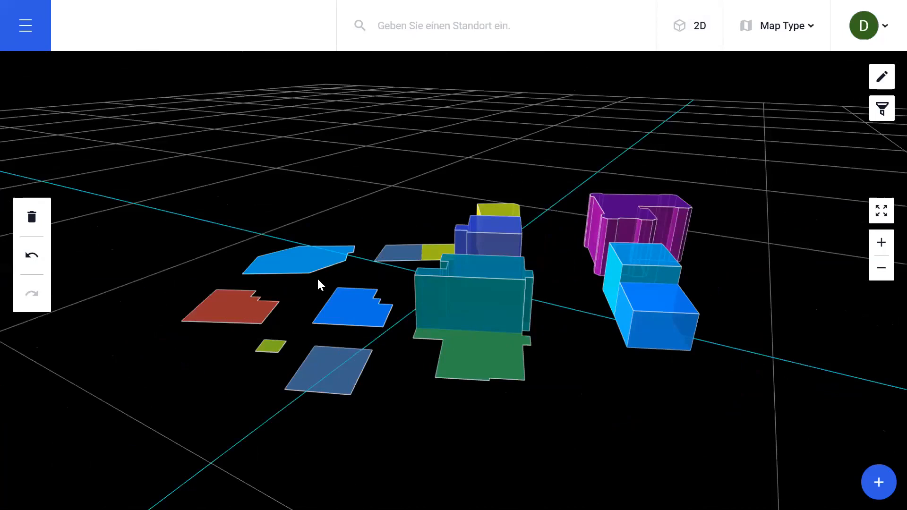
pyautogui.click(239, 310)
pyautogui.click(322, 373)
pyautogui.click(293, 257)
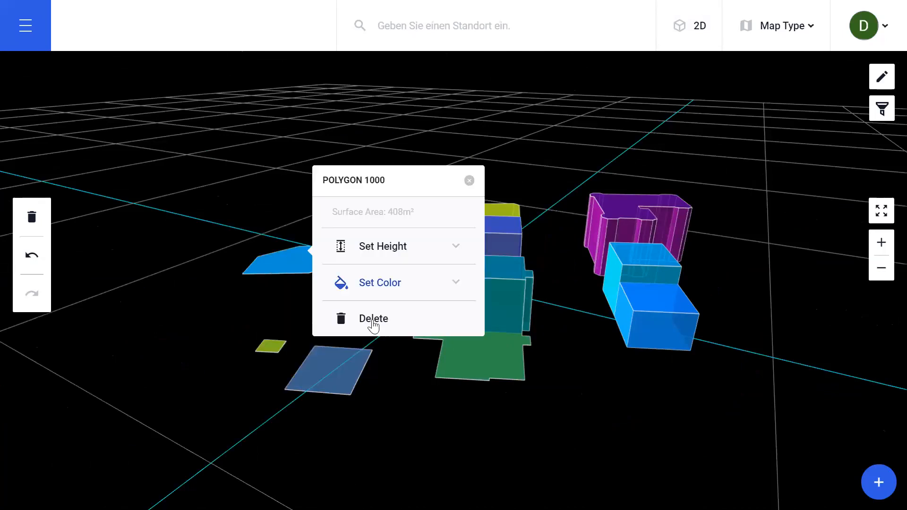
pyautogui.click(376, 318)
pyautogui.click(226, 329)
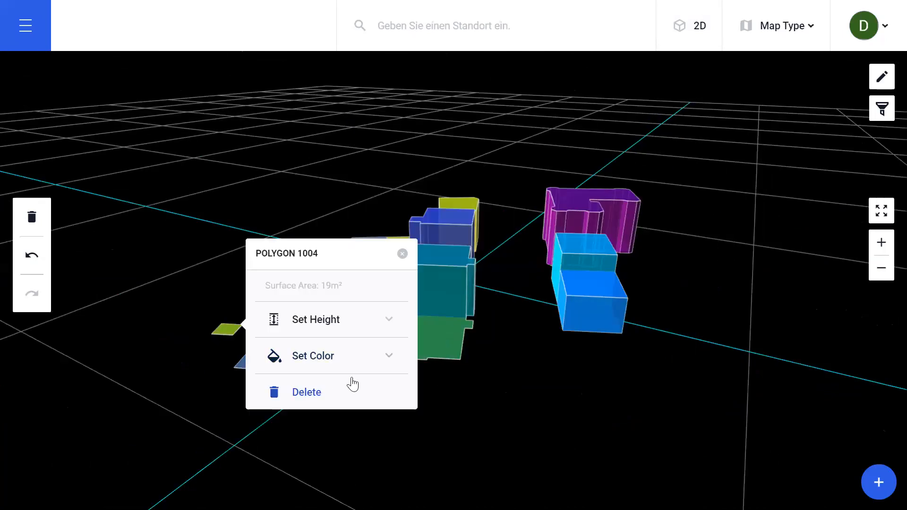
pyautogui.click(353, 384)
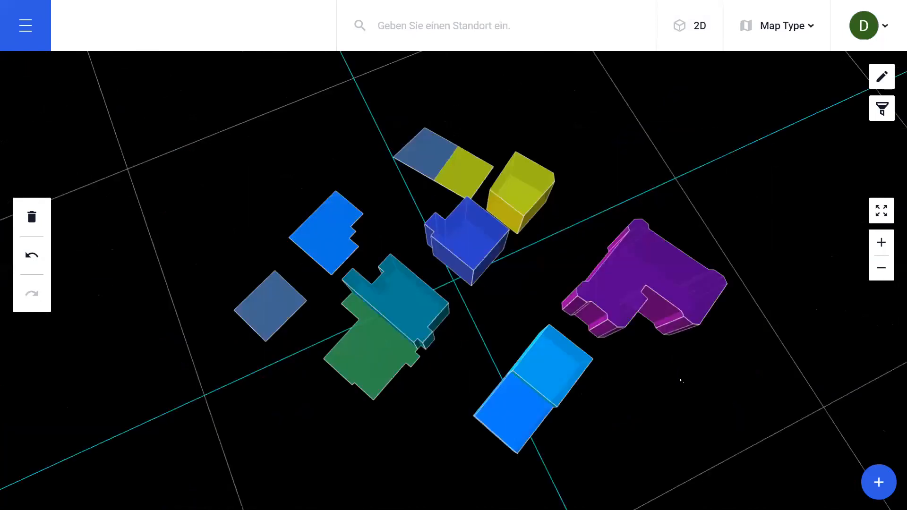
# Return to the 2D map and bring the polygons around the Kinkelstrasse and Weinbergstrasse junction into close view
pyautogui.click(689, 26)
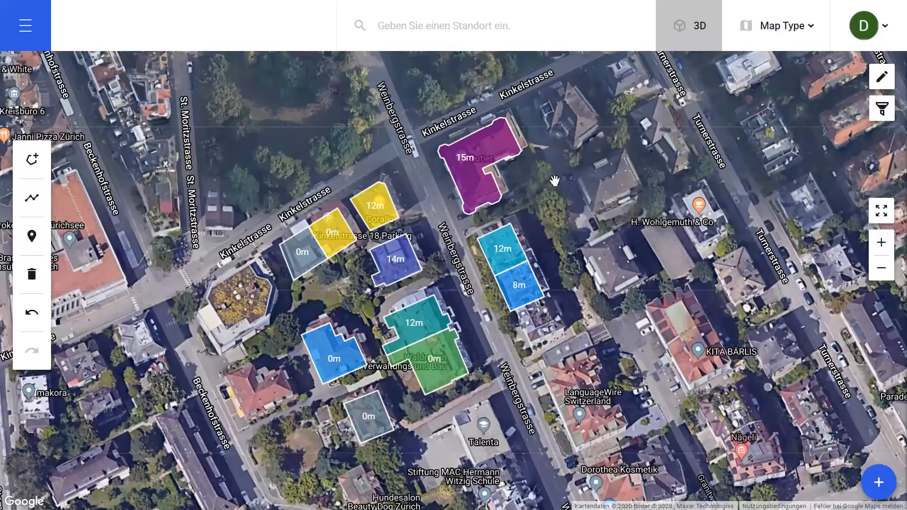
pyautogui.scroll(1, 556, 182)
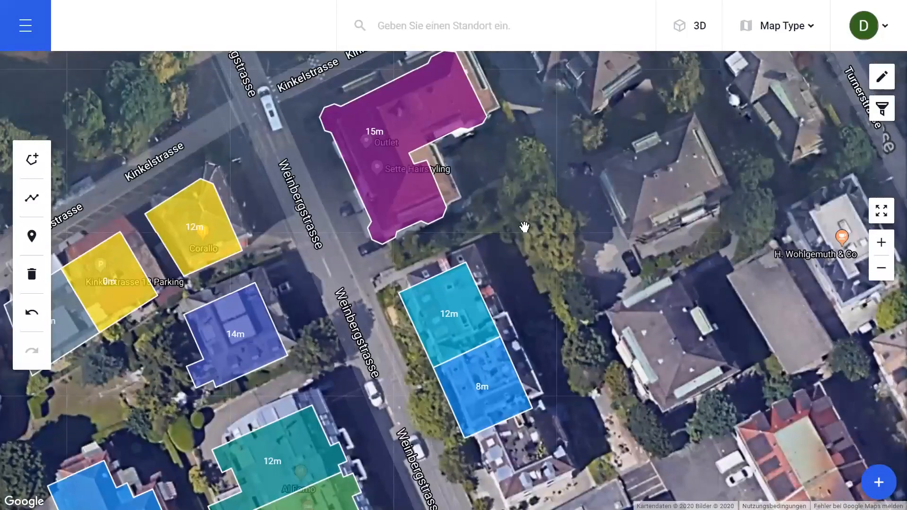
pyautogui.moveTo(524, 227); pyautogui.dragTo(548, 268)
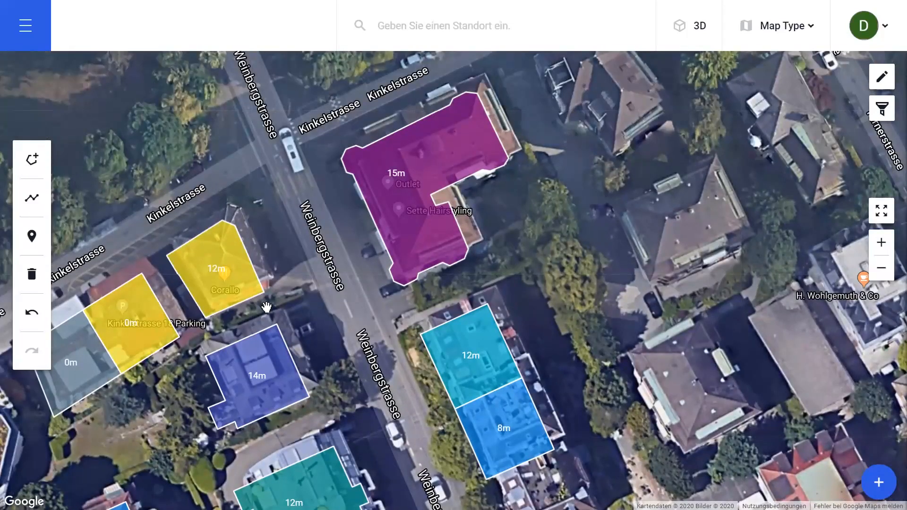
# Draw a polygon around the trees and grounds surrounding the 12 m and 8 m blue buildings east of Weinbergstrasse, reaching up to the purple building
pyautogui.moveTo(546, 227); pyautogui.dragTo(547, 187)
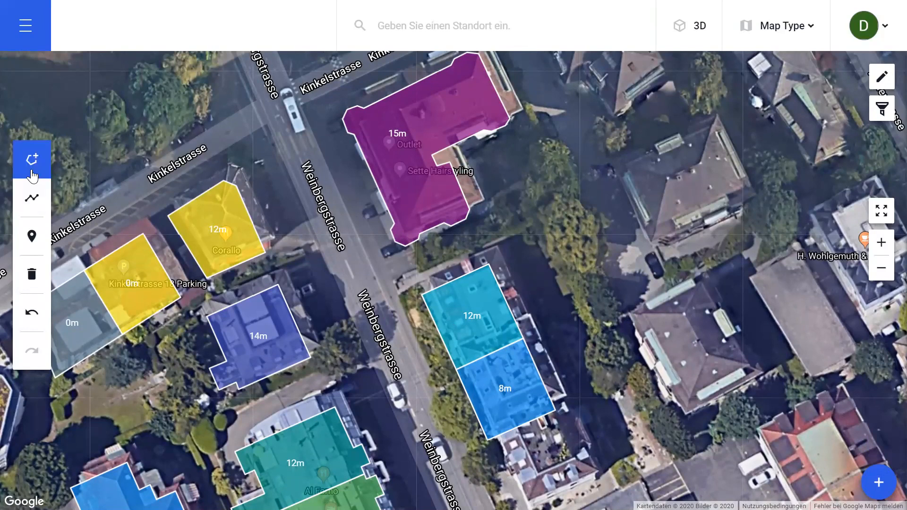
pyautogui.click(32, 169)
pyautogui.click(380, 274)
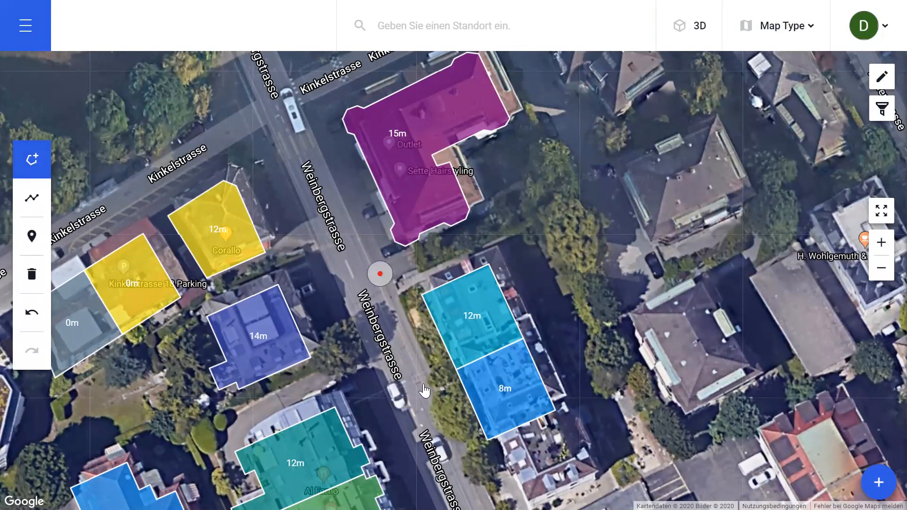
pyautogui.click(423, 370)
pyautogui.click(425, 413)
pyautogui.click(459, 466)
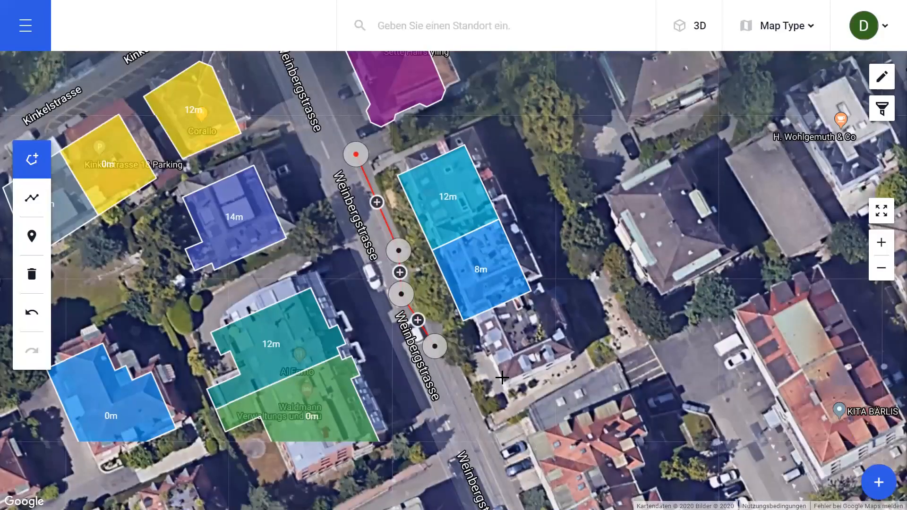
pyautogui.click(470, 384)
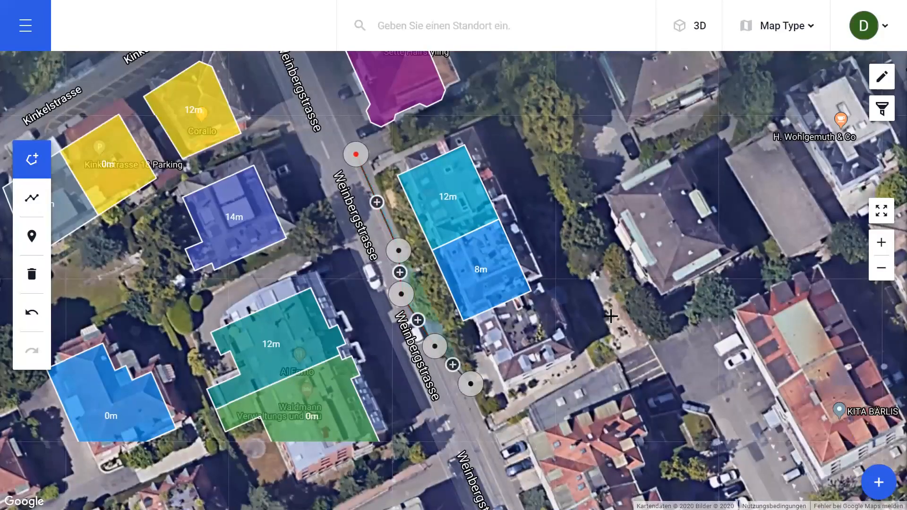
pyautogui.click(610, 316)
pyautogui.click(648, 354)
pyautogui.click(695, 326)
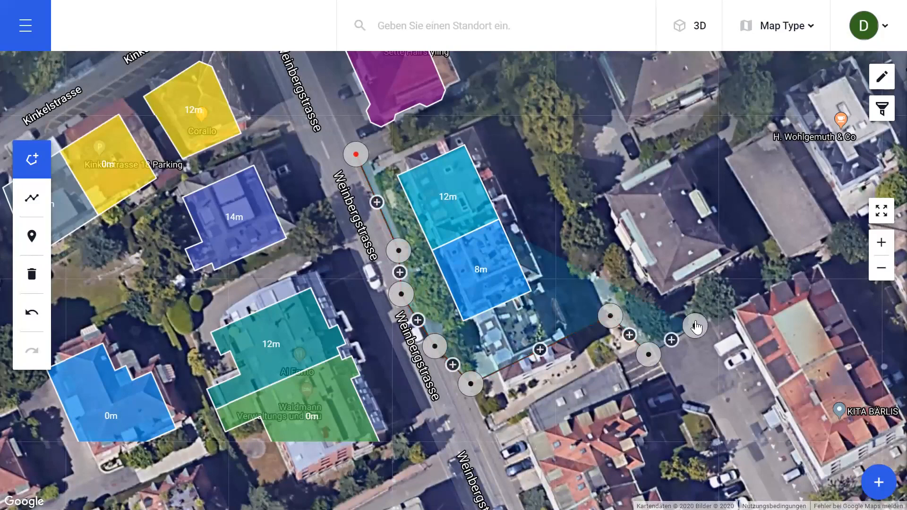
pyautogui.click(591, 97)
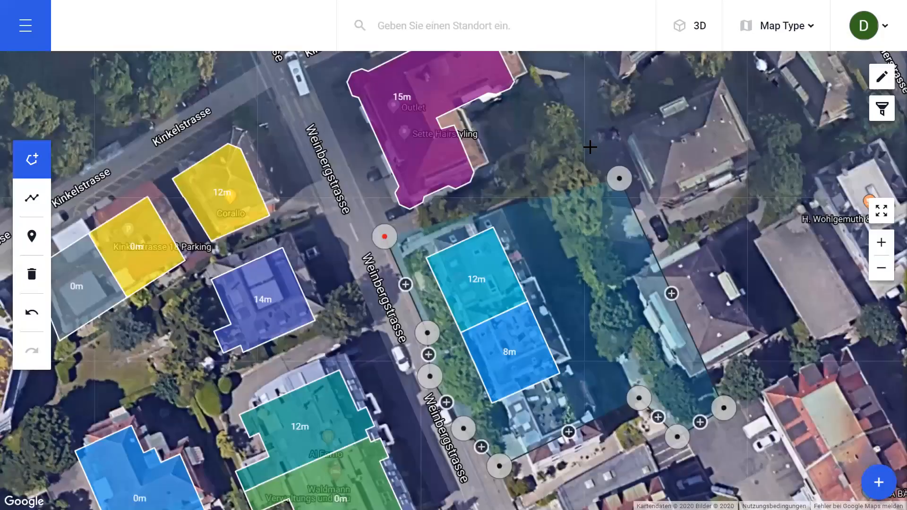
pyautogui.click(562, 82)
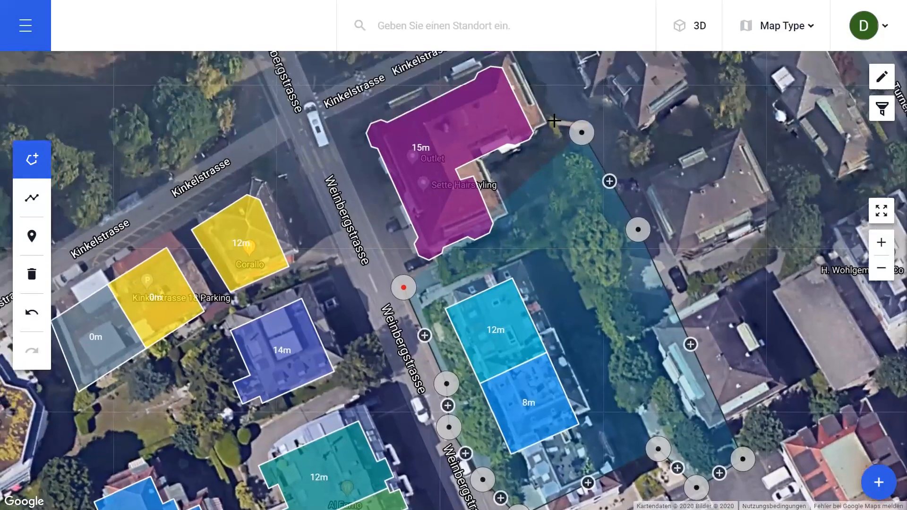
pyautogui.click(550, 120)
pyautogui.click(512, 190)
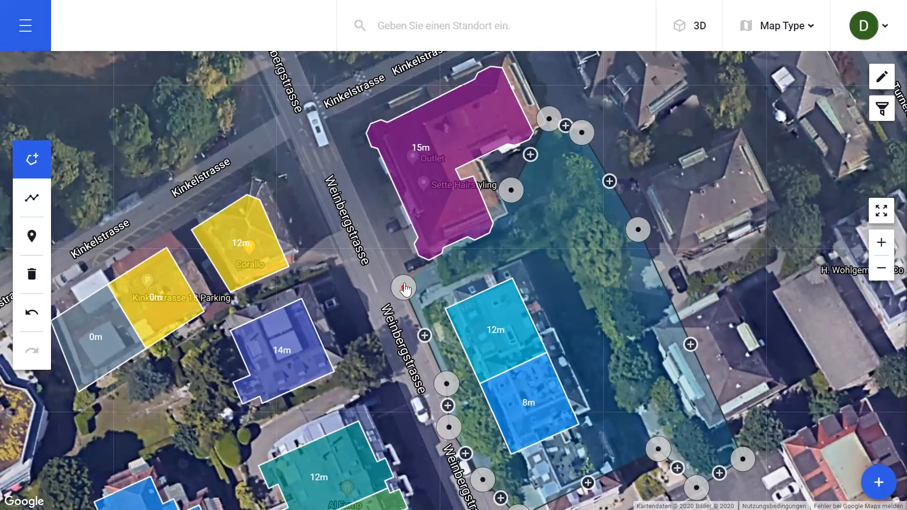
pyautogui.click(404, 288)
# Colour the new polygon around the 12 m and 8 m buildings teal and set its height to 6 m
pyautogui.click(607, 231)
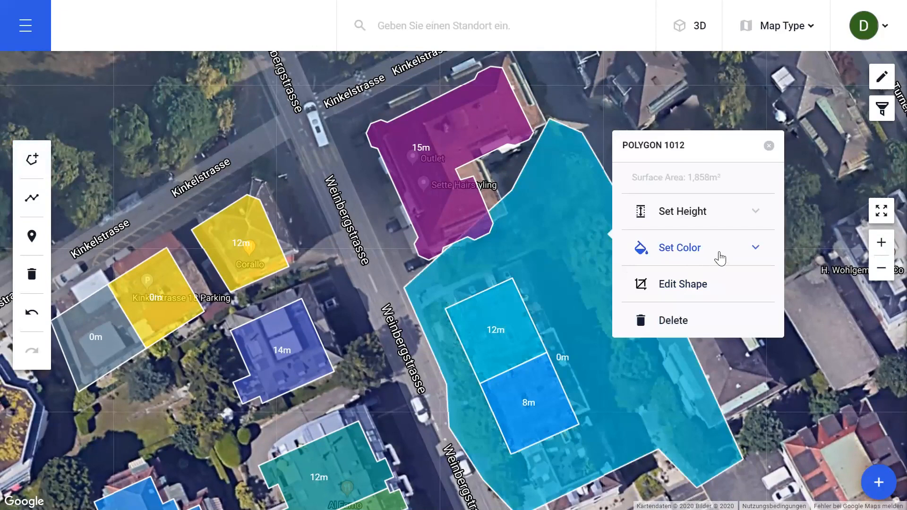
pyautogui.click(721, 258)
pyautogui.click(536, 316)
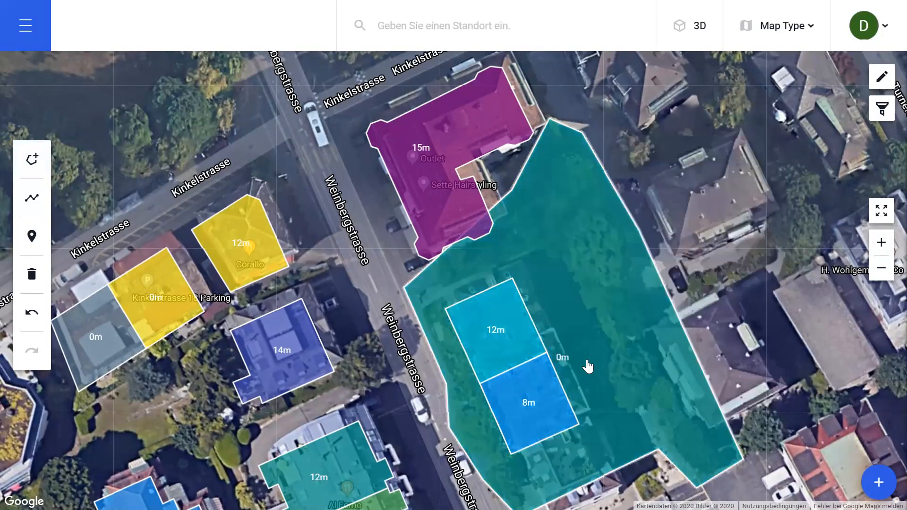
pyautogui.click(585, 256)
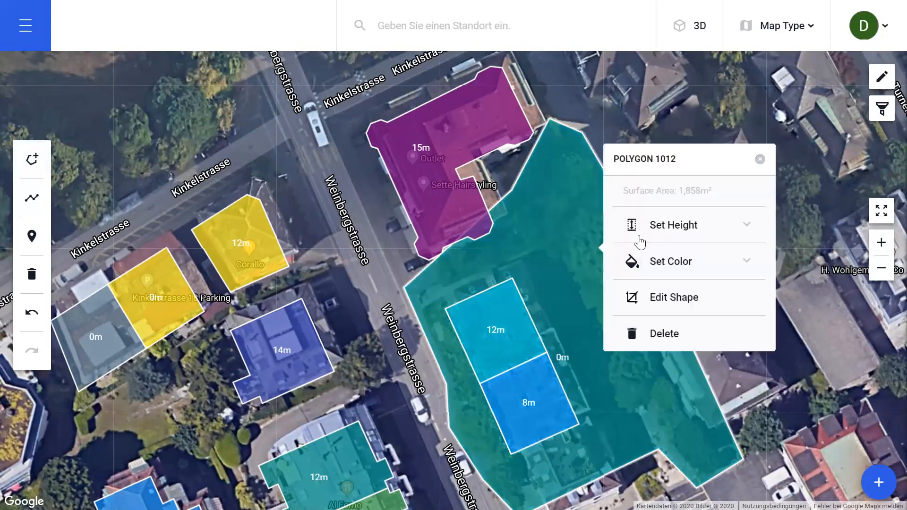
pyautogui.click(668, 229)
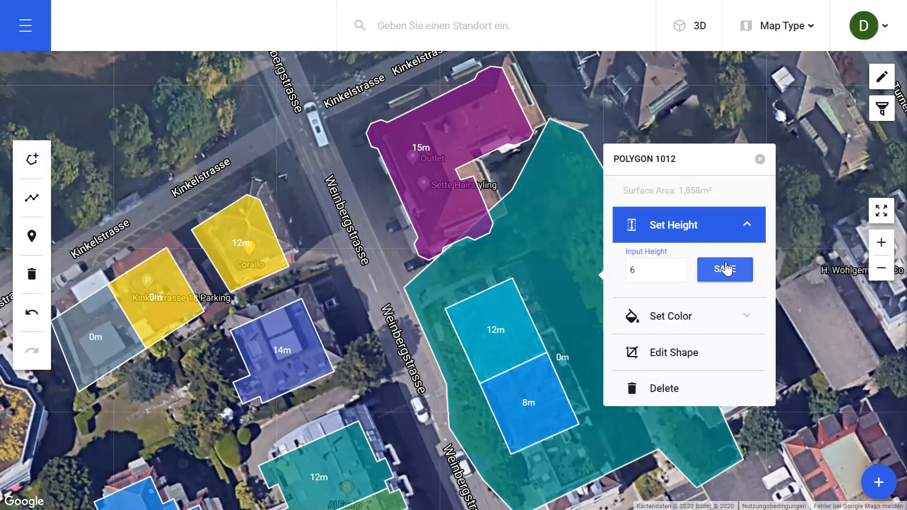
pyautogui.click(724, 269)
# Draw a six-corner polygon around the trees and garden surrounding the 14 m indigo building west of Weinbergstrasse
pyautogui.moveTo(733, 216); pyautogui.dragTo(730, 168)
pyautogui.moveTo(432, 350); pyautogui.dragTo(468, 281)
pyautogui.moveTo(424, 242); pyautogui.dragTo(482, 286)
pyautogui.click(32, 160)
pyautogui.click(415, 166)
pyautogui.click(432, 222)
pyautogui.click(476, 259)
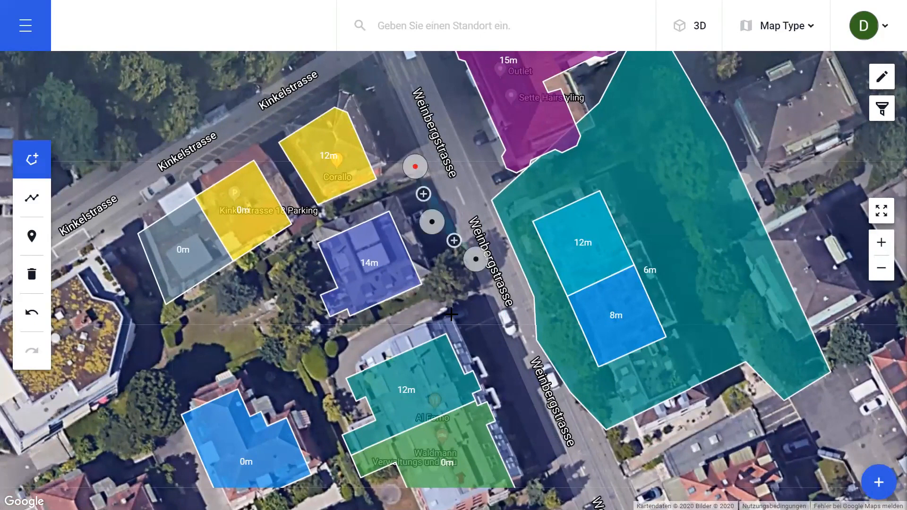
pyautogui.click(481, 314)
pyautogui.click(304, 394)
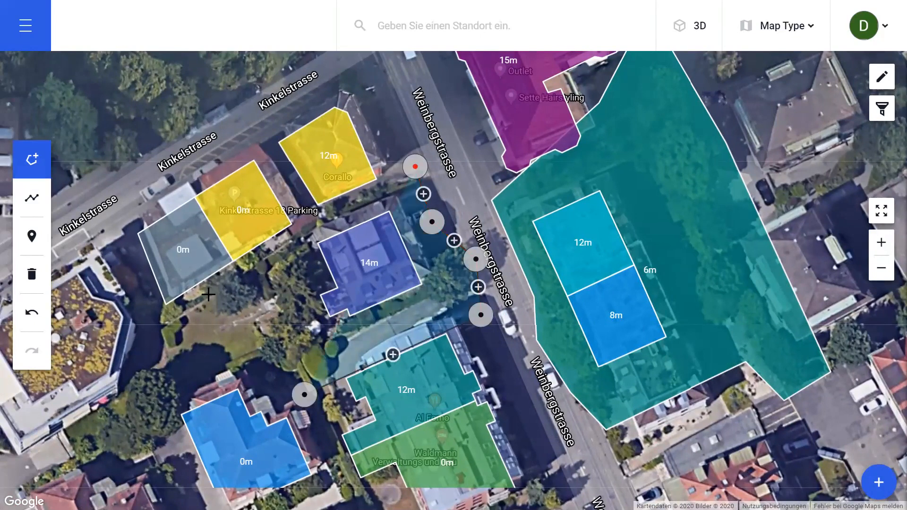
pyautogui.click(207, 294)
pyautogui.click(415, 166)
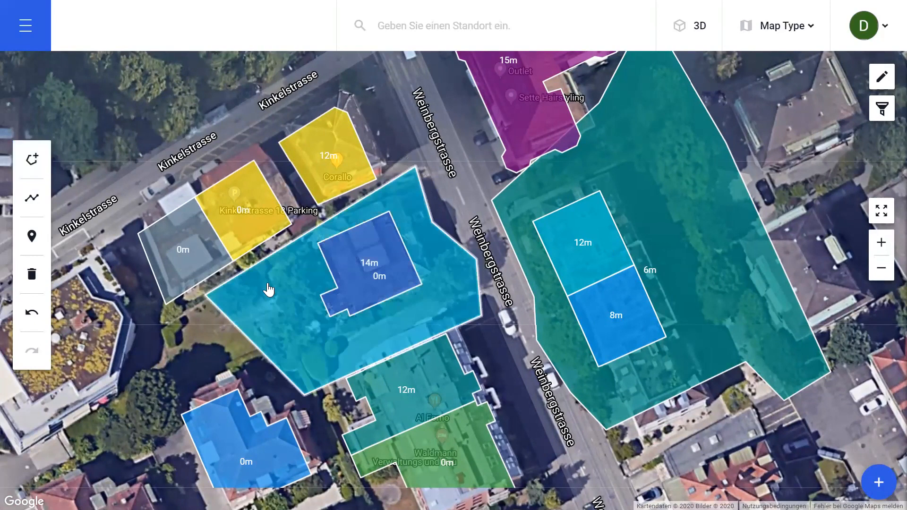
# Reshape the new garden polygon by pulling its northwest edge outward between the two yellow polygons
pyautogui.click(277, 299)
pyautogui.click(357, 344)
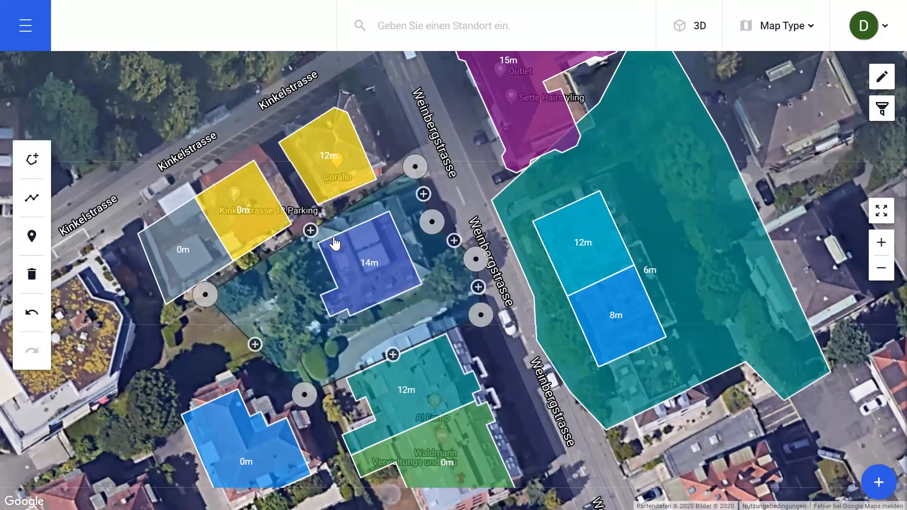
pyautogui.moveTo(310, 231); pyautogui.dragTo(296, 206)
pyautogui.click(457, 152)
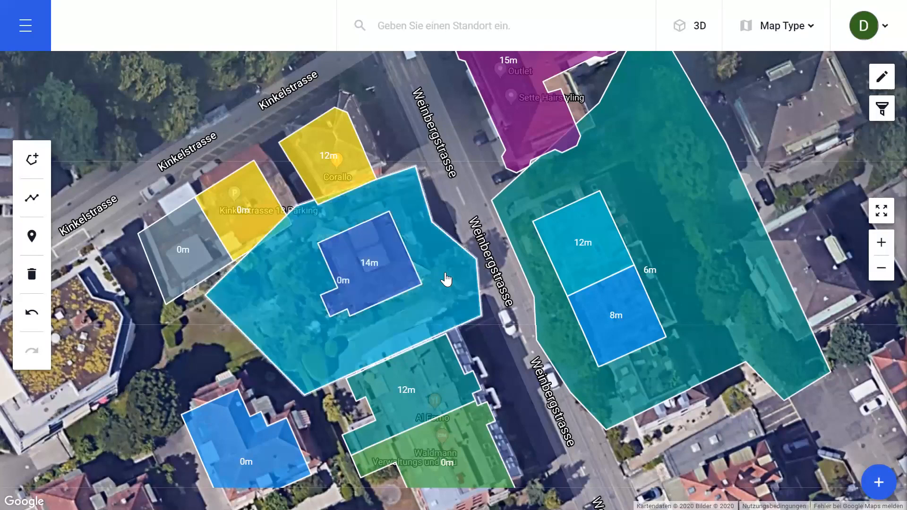
# Colour the garden polygon around the 14 m building teal and set its height to 6 m
pyautogui.click(448, 282)
pyautogui.click(559, 292)
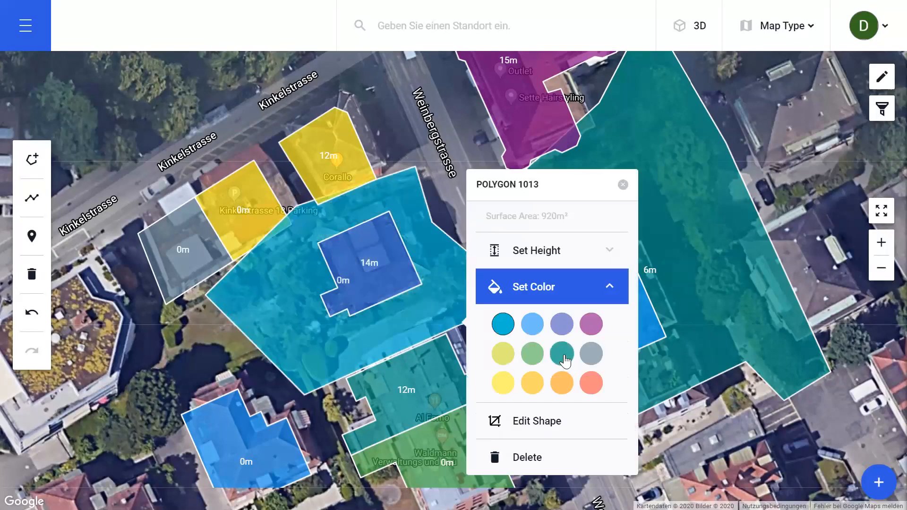
pyautogui.click(562, 354)
pyautogui.click(467, 299)
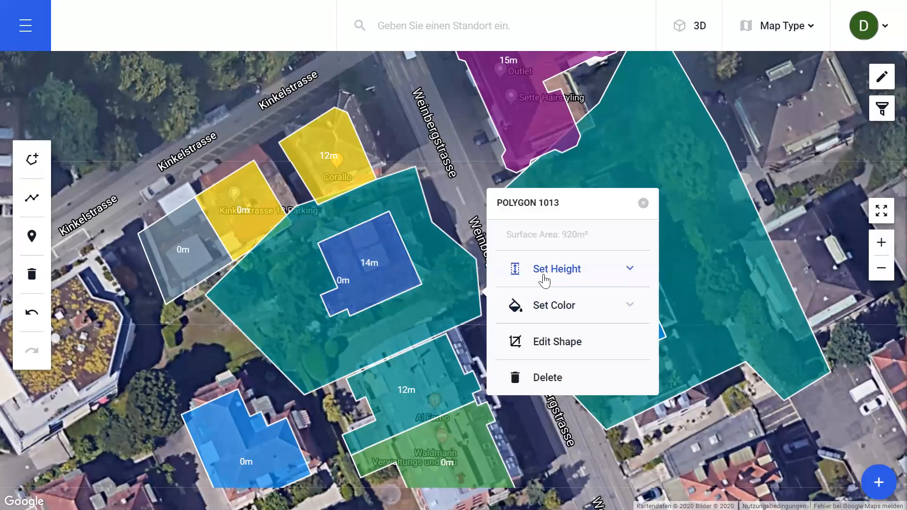
pyautogui.click(545, 280)
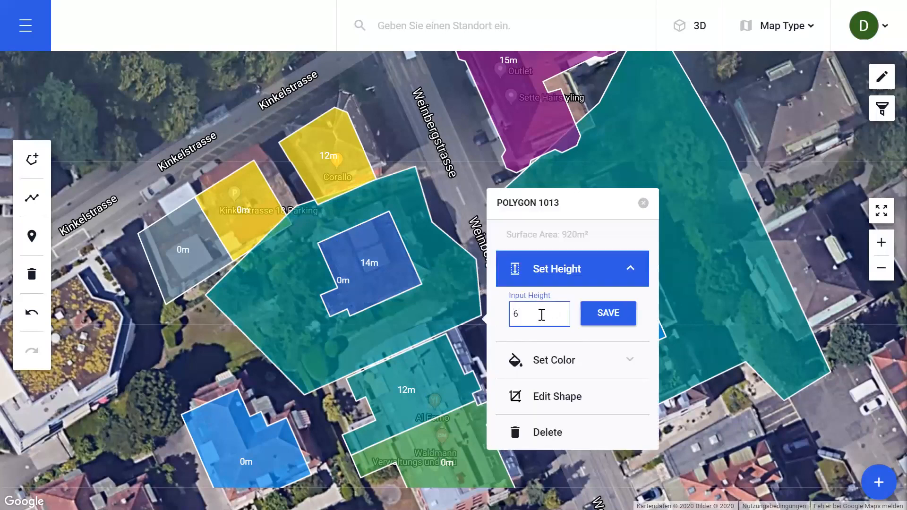
pyautogui.write('6')
pyautogui.click(615, 316)
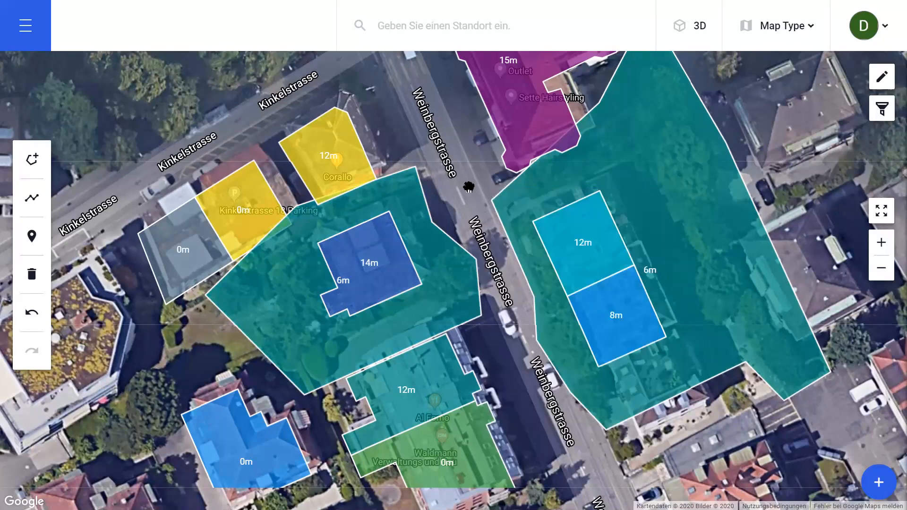
# Inspect the extruded polygons in the 3D view, then return to the 2D map around the purple building
pyautogui.click(695, 29)
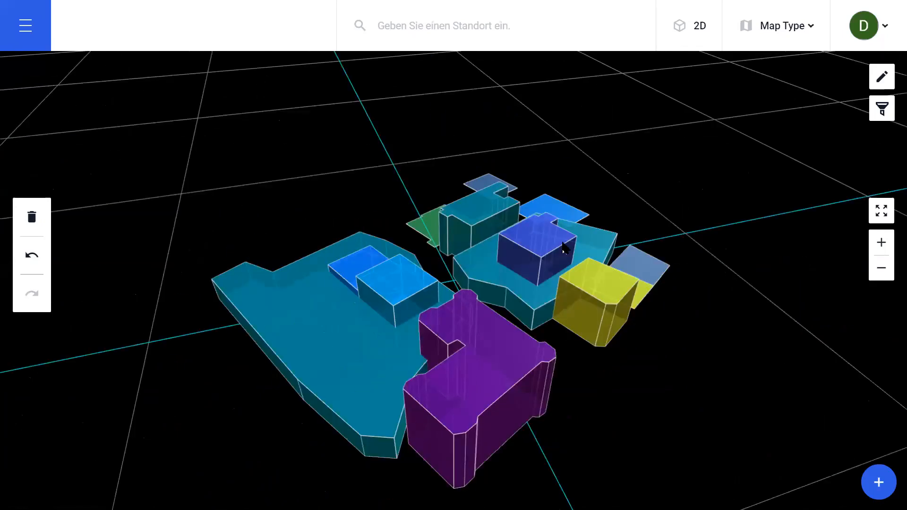
pyautogui.click(700, 26)
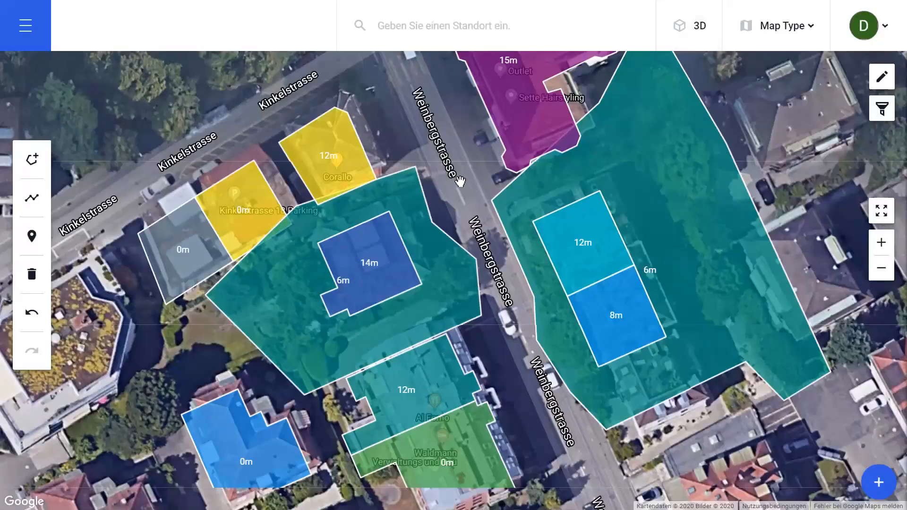
pyautogui.moveTo(448, 275); pyautogui.dragTo(442, 303)
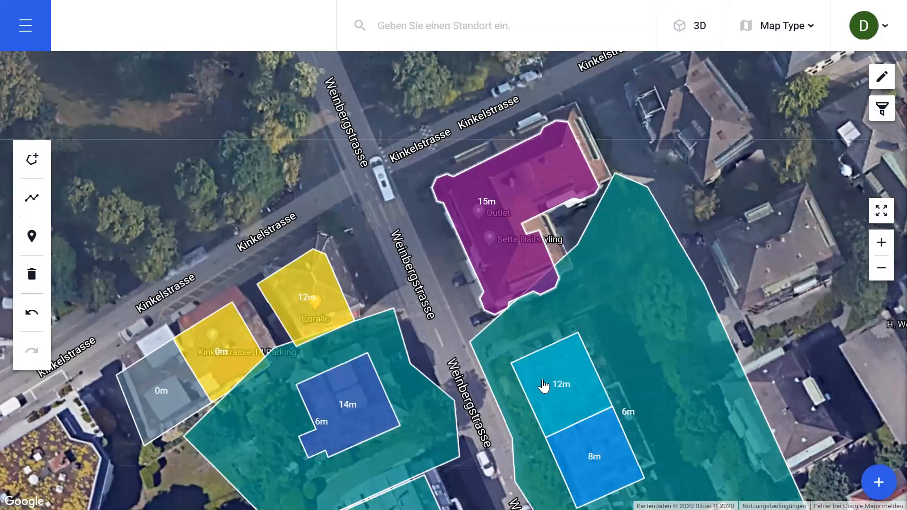
pyautogui.moveTo(438, 233); pyautogui.dragTo(437, 158)
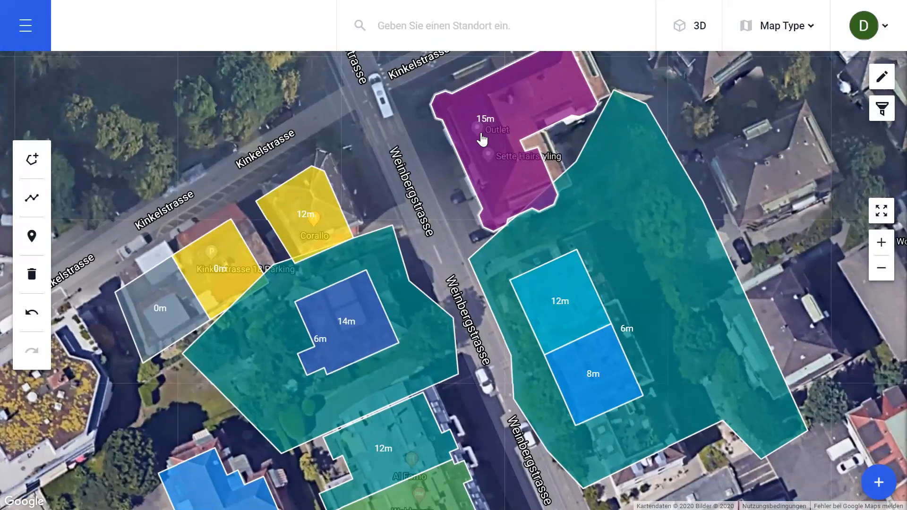
pyautogui.moveTo(431, 197); pyautogui.dragTo(407, 207)
# Create a Perimeter Verticals inspection plan for the purple Polygon 991, with liftoff and landing on Kinkelstrasse north of the building
pyautogui.click(879, 483)
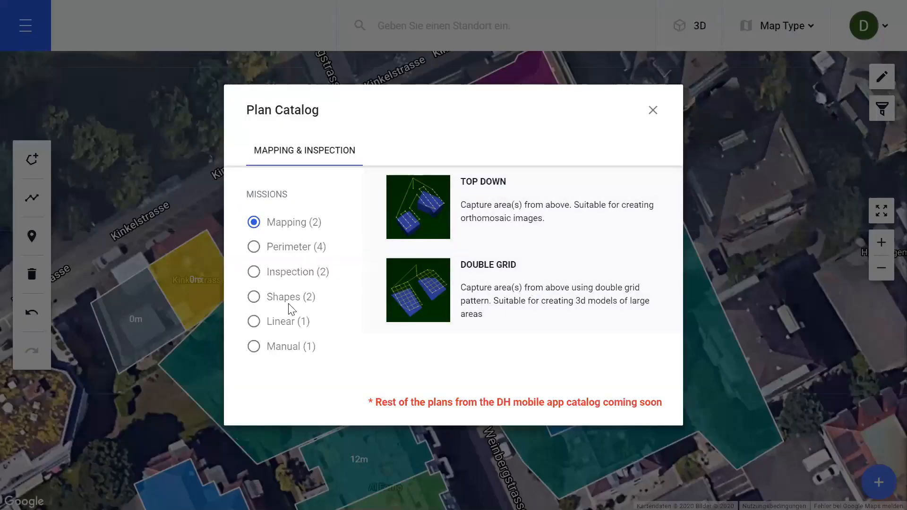
pyautogui.click(291, 279)
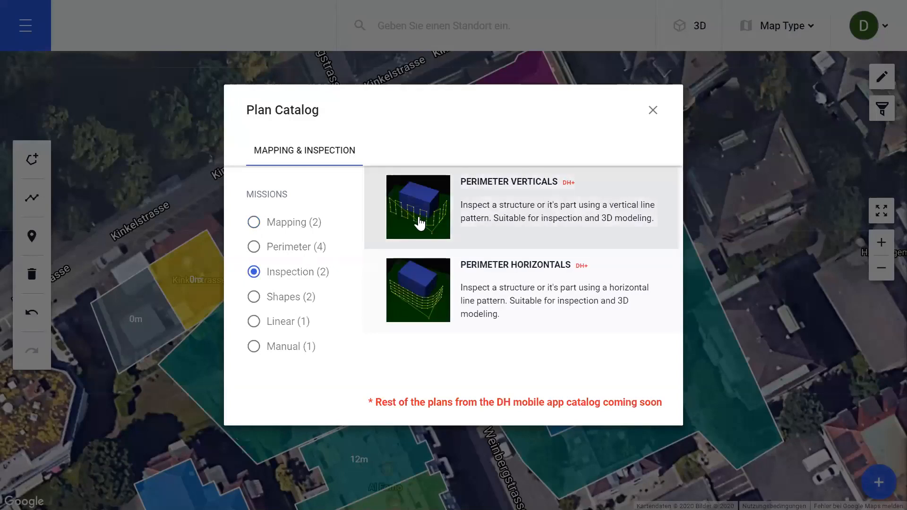
pyautogui.click(420, 224)
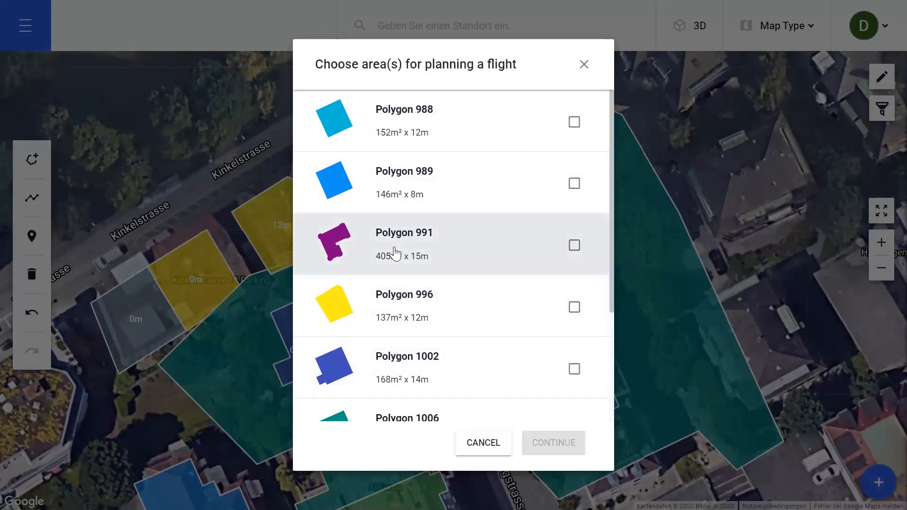
pyautogui.click(396, 255)
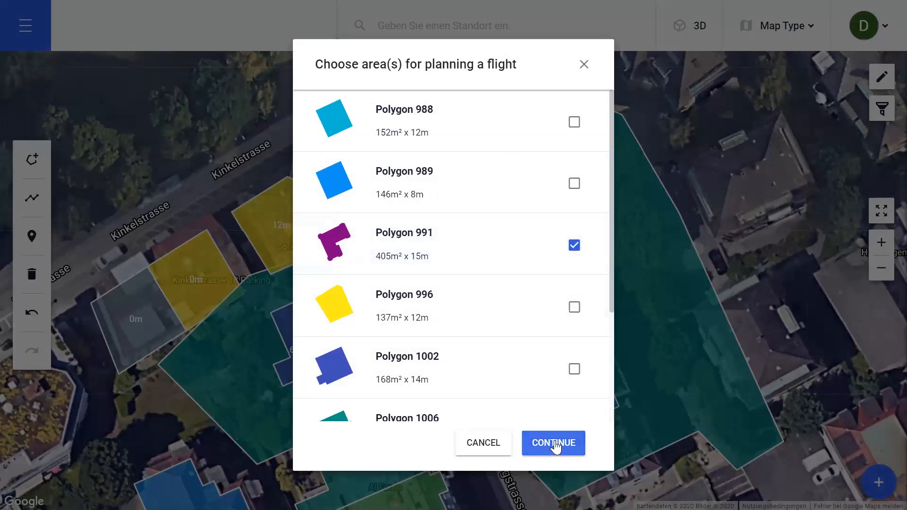
pyautogui.click(554, 444)
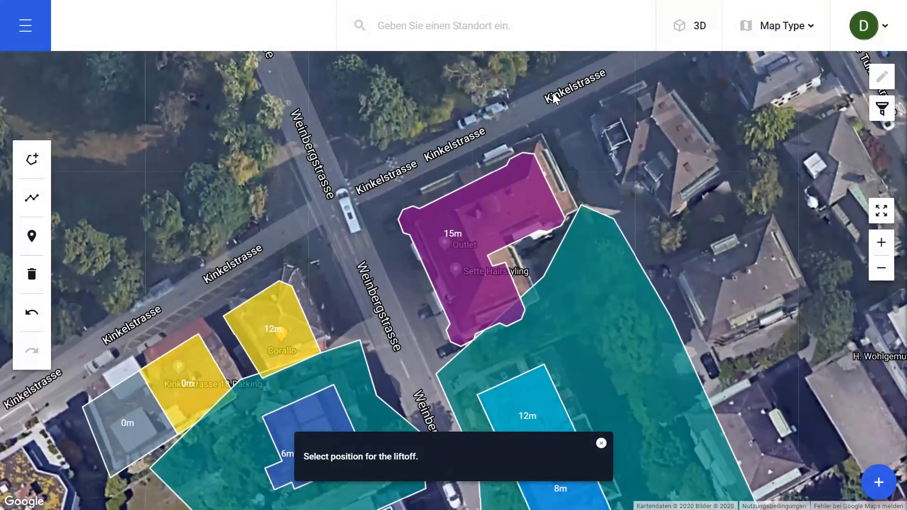
pyautogui.click(557, 93)
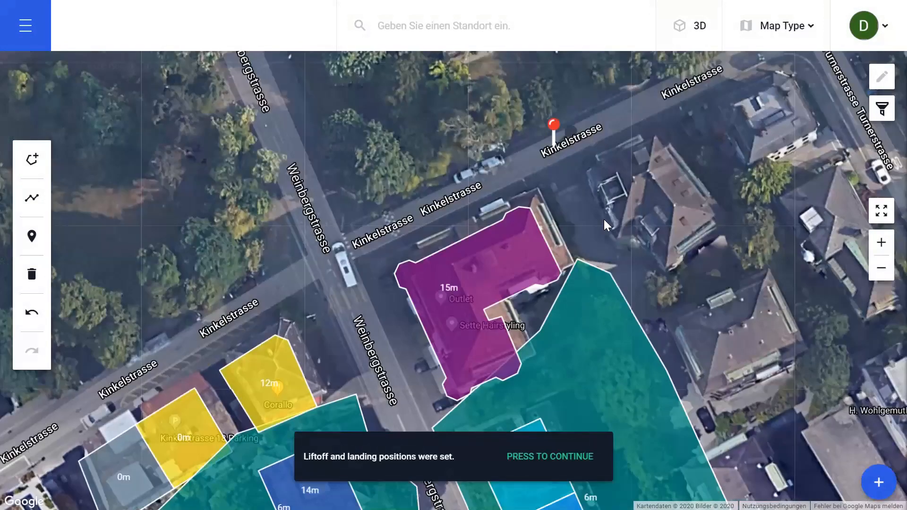
pyautogui.click(558, 457)
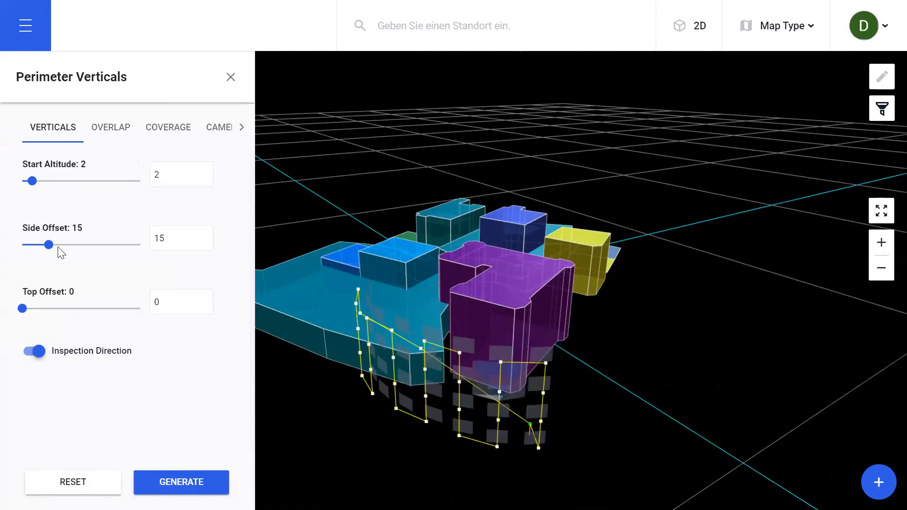
# Reduce the plan's side offset to 9 and open its overlap settings
pyautogui.moveTo(48, 249); pyautogui.dragTo(37, 246)
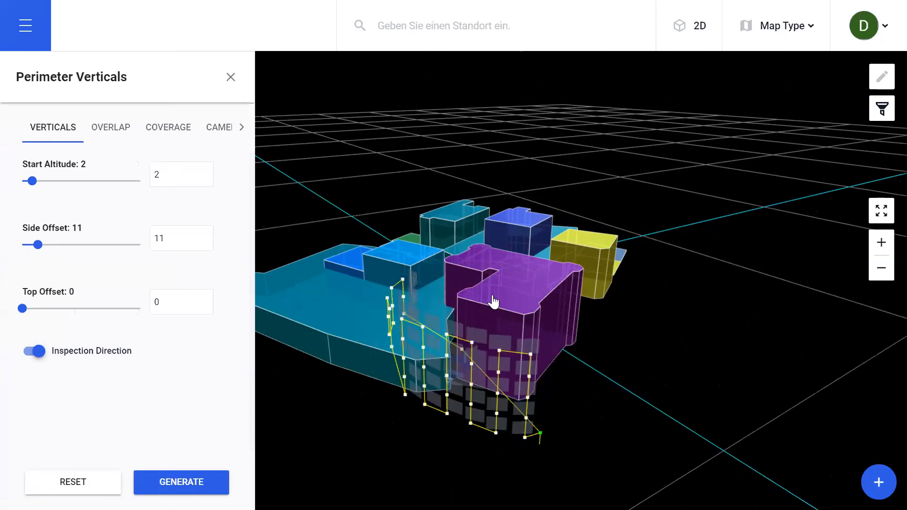
pyautogui.moveTo(38, 246); pyautogui.dragTo(32, 244)
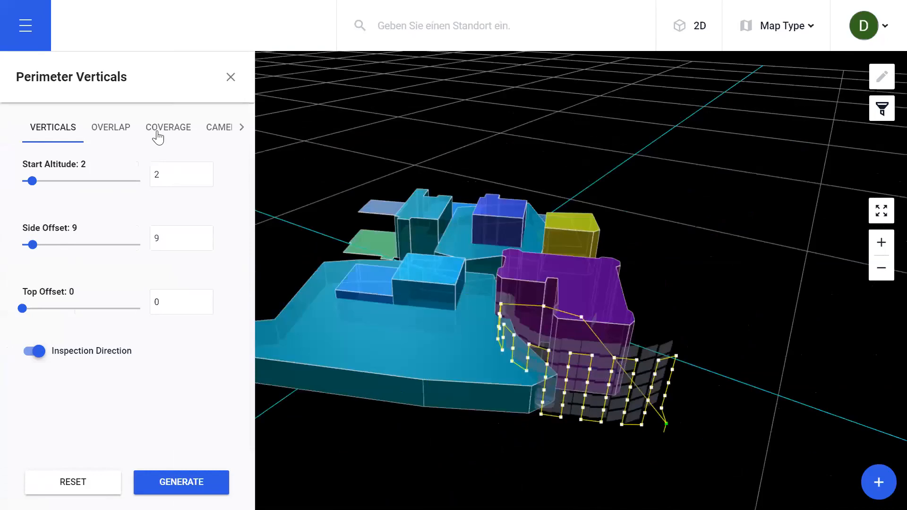
pyautogui.click(123, 130)
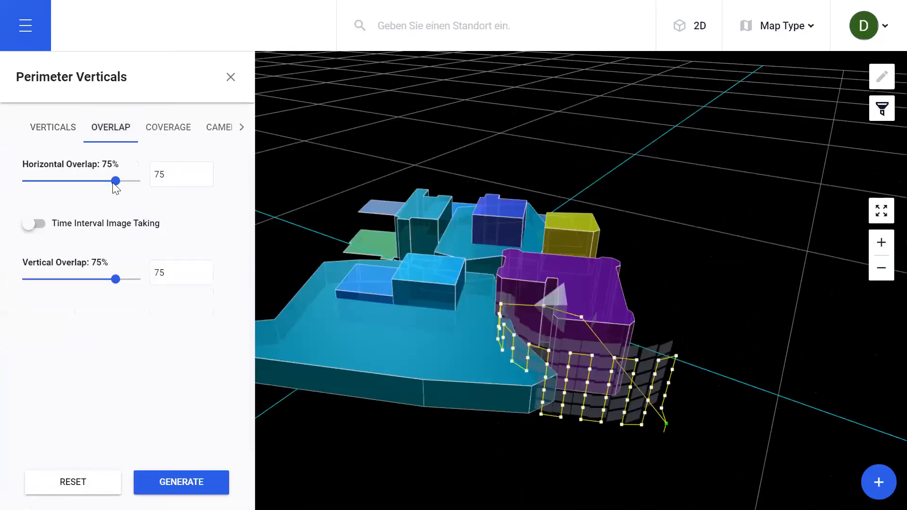
# Set the plan's scan extent to 100% and generate the flight path around the whole purple building
pyautogui.click(162, 129)
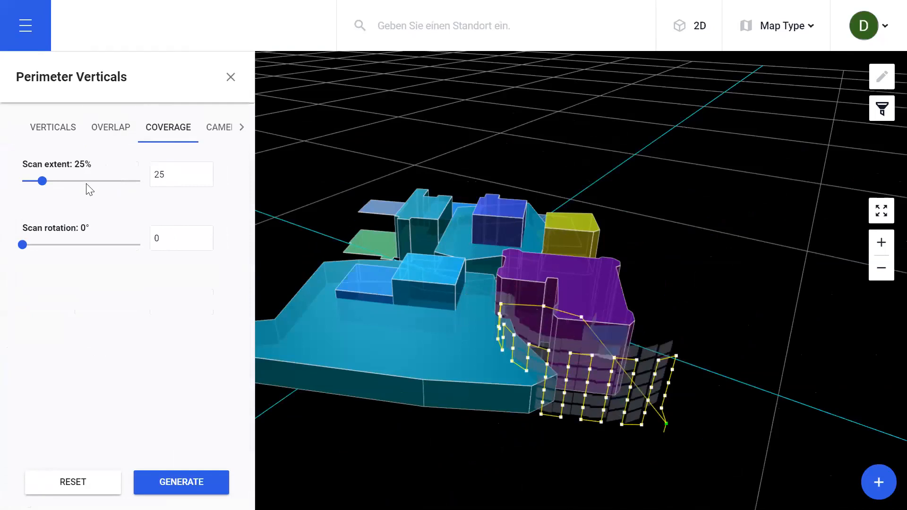
pyautogui.moveTo(42, 181); pyautogui.dragTo(156, 185)
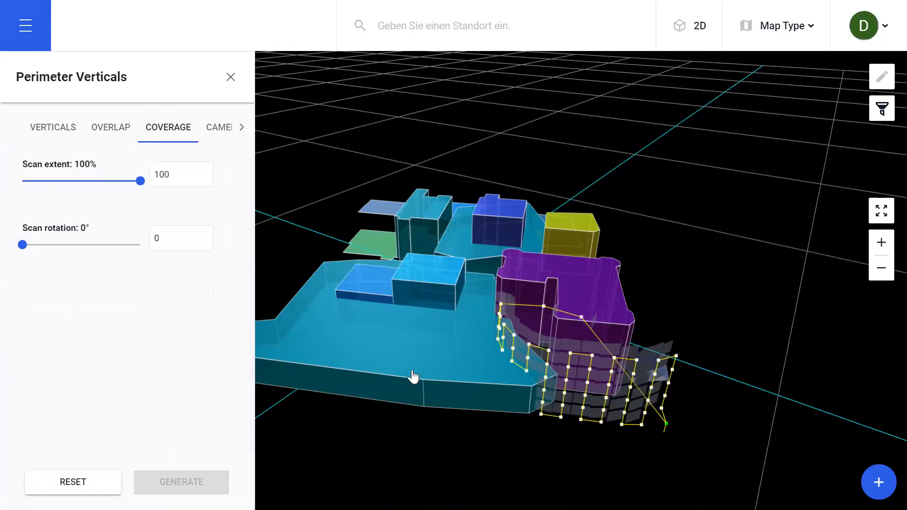
pyautogui.moveTo(708, 317)
pyautogui.mouseDown()
pyautogui.moveTo(691, 336)
pyautogui.moveTo(621, 318)
pyautogui.moveTo(649, 299)
pyautogui.moveTo(721, 312)
pyautogui.moveTo(735, 325)
pyautogui.moveTo(718, 316)
pyautogui.mouseUp()
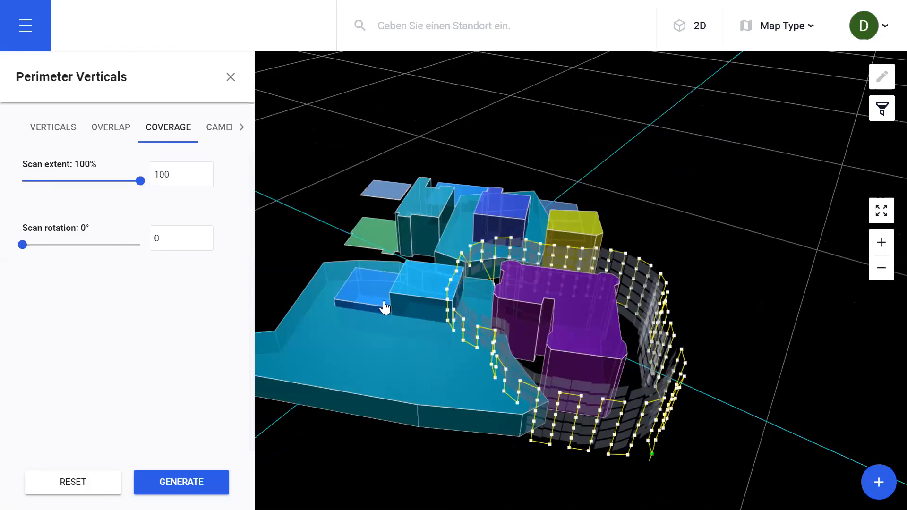
pyautogui.moveTo(713, 297); pyautogui.dragTo(702, 280)
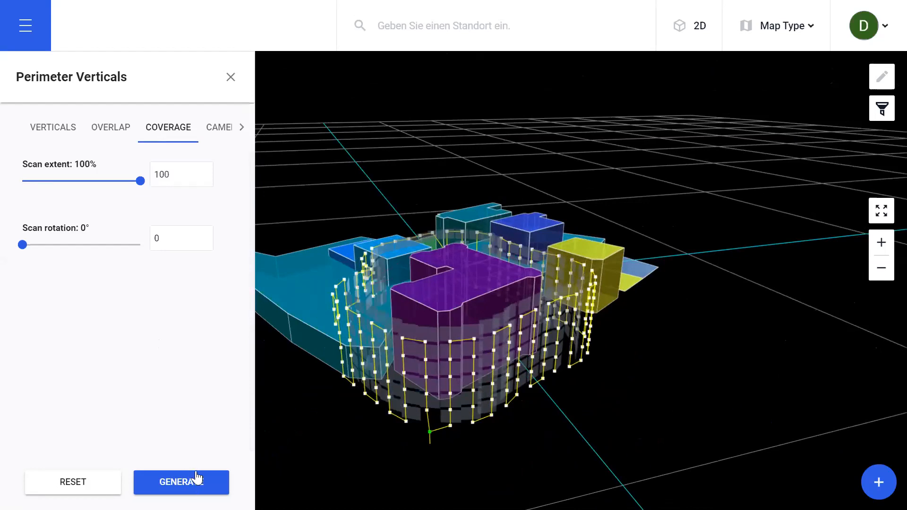
pyautogui.click(182, 482)
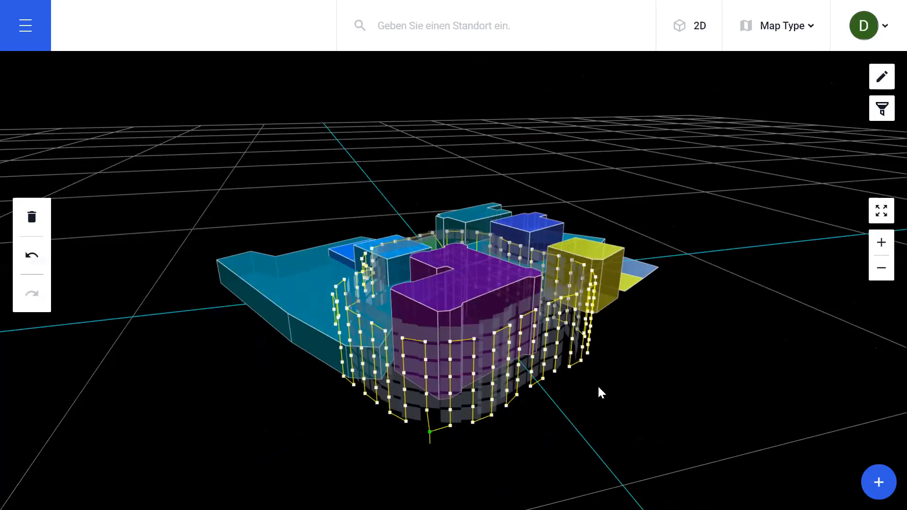
# Inspect the generated flight path around the purple building in 3D, then return to the 2D map
pyautogui.moveTo(598, 388); pyautogui.dragTo(578, 396)
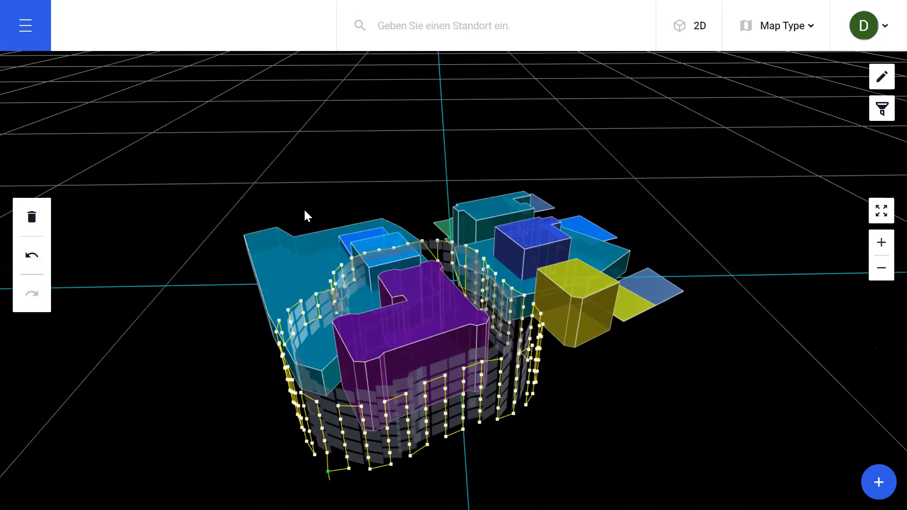
pyautogui.moveTo(600, 420); pyautogui.dragTo(723, 69)
pyautogui.click(699, 27)
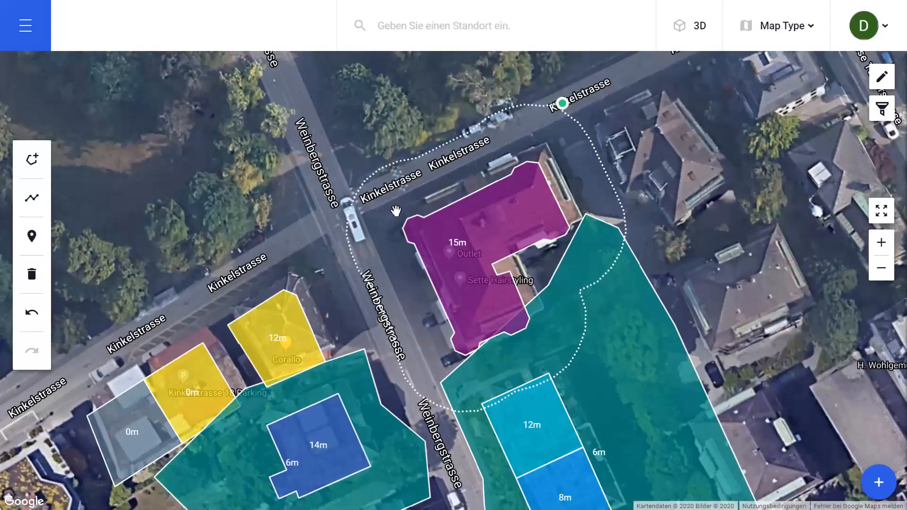
pyautogui.scroll(-3, 396, 210)
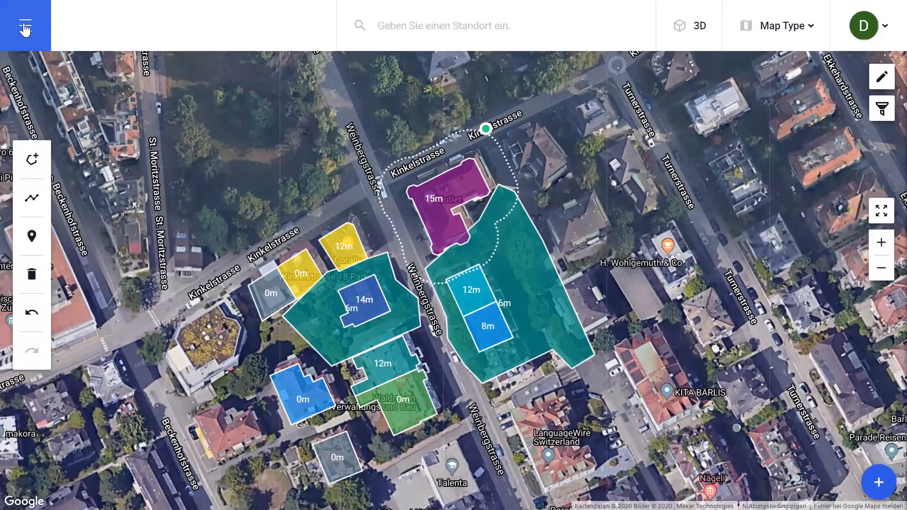
# Start saving the site to site storage and name it New Site
pyautogui.click(13, 45)
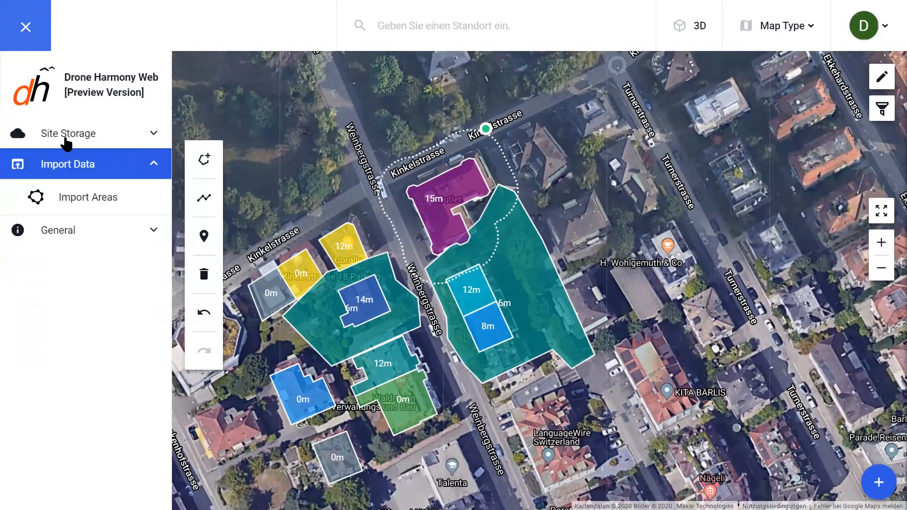
pyautogui.click(68, 171)
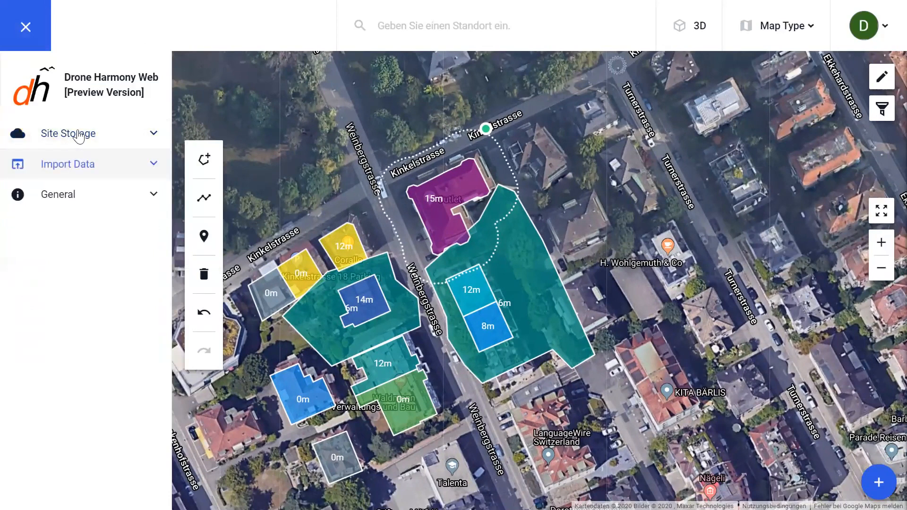
pyautogui.click(73, 135)
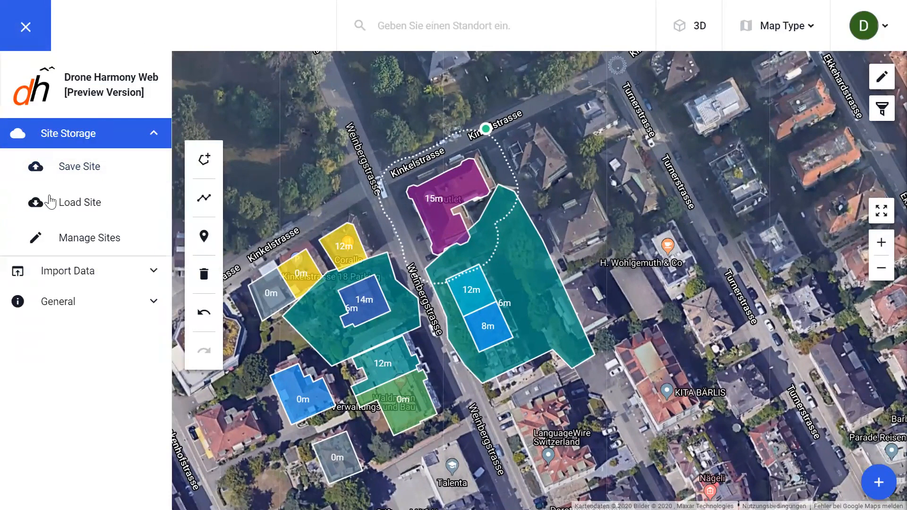
pyautogui.click(79, 167)
pyautogui.click(420, 227)
pyautogui.write('New Site')
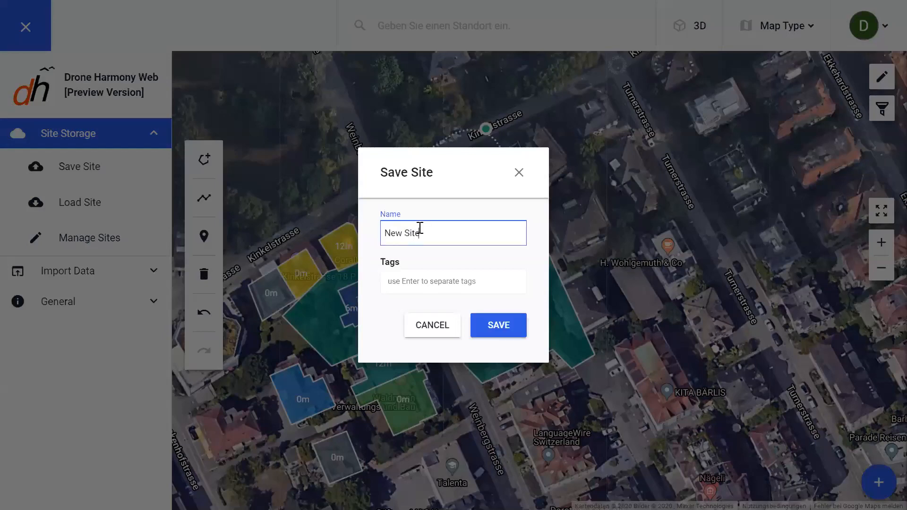
# Add the tags zurich and facade inspection to the site, save it and return to the full map
pyautogui.click(424, 282)
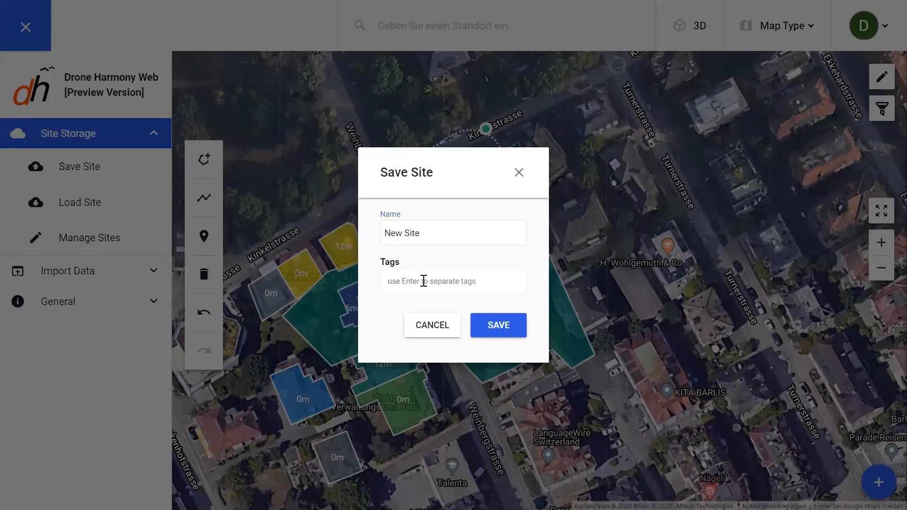
pyautogui.write('zurich')
pyautogui.press('Return')
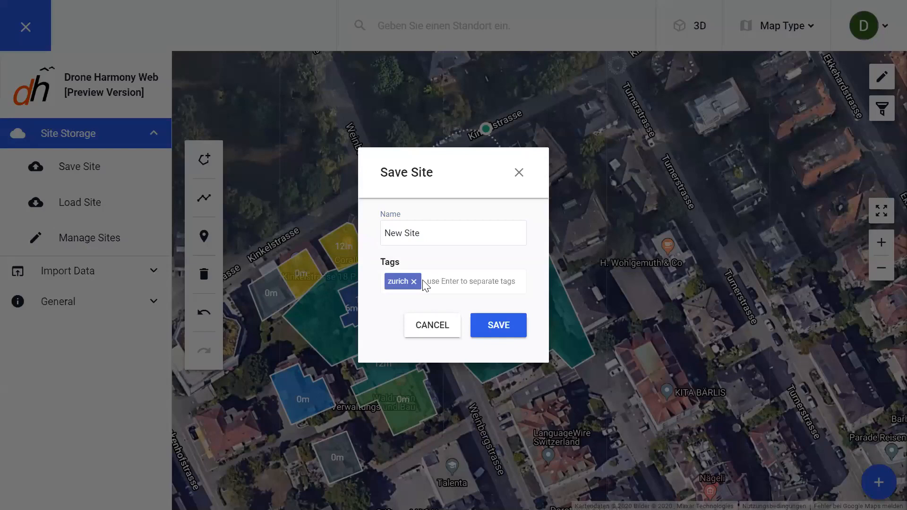
pyautogui.write('facade inspection')
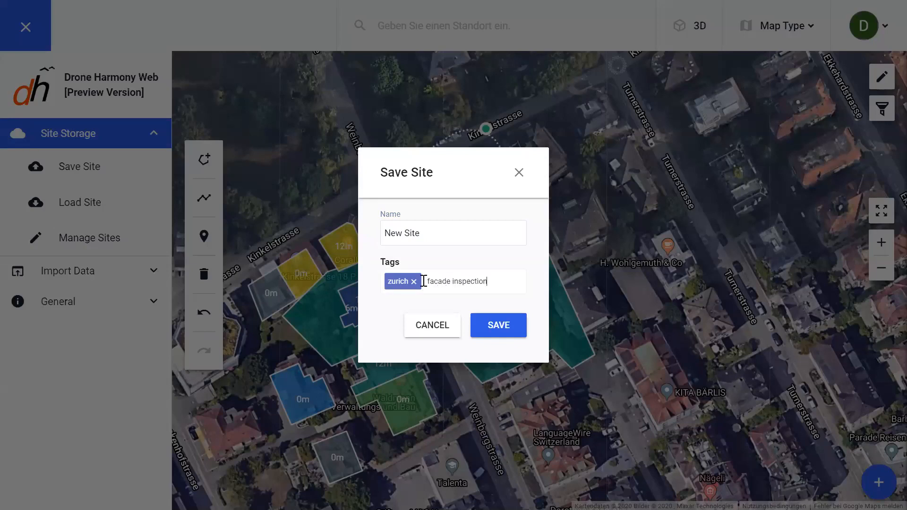
pyautogui.press('Return')
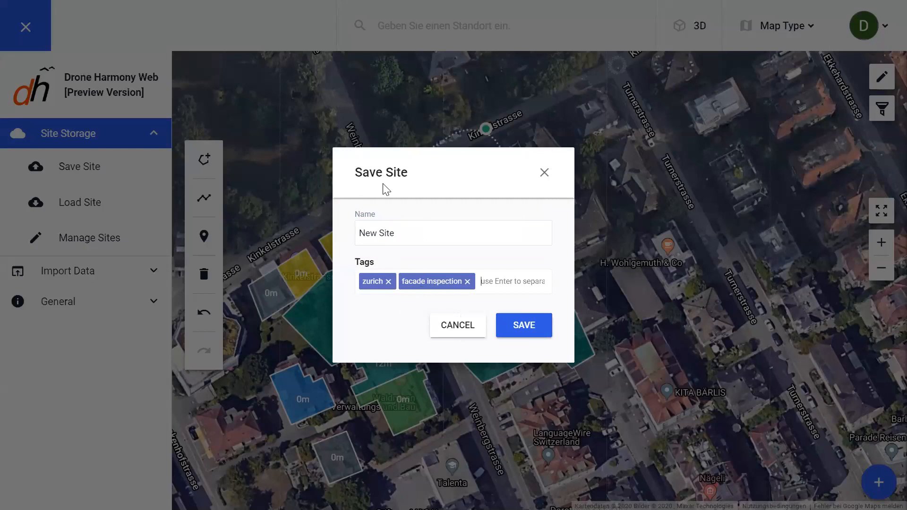
pyautogui.click(516, 330)
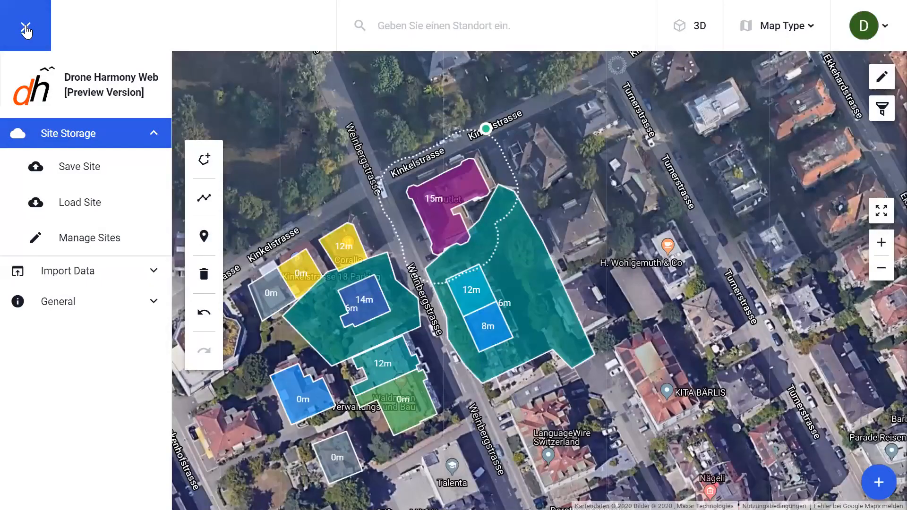
pyautogui.click(26, 27)
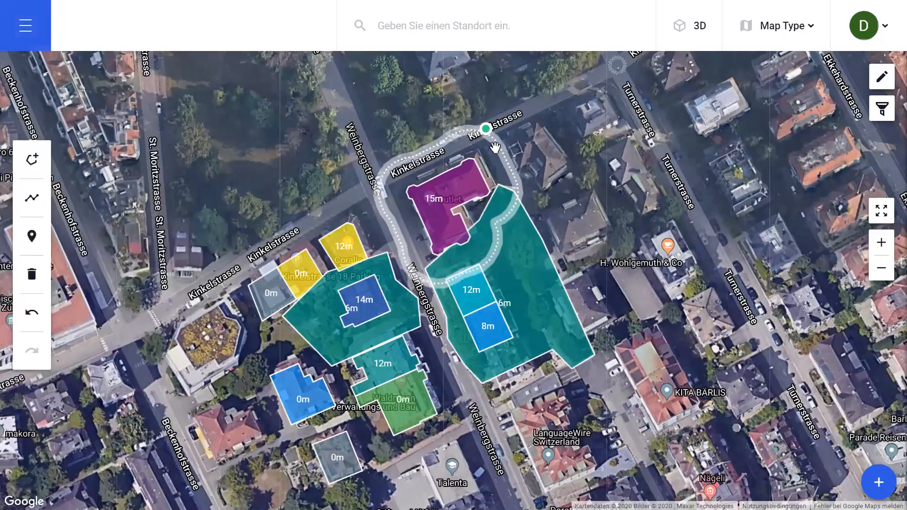
# Switch to the shared Android tablet and bring up its running DH Plus app
pyautogui.hotkey('alt', 'Tab')
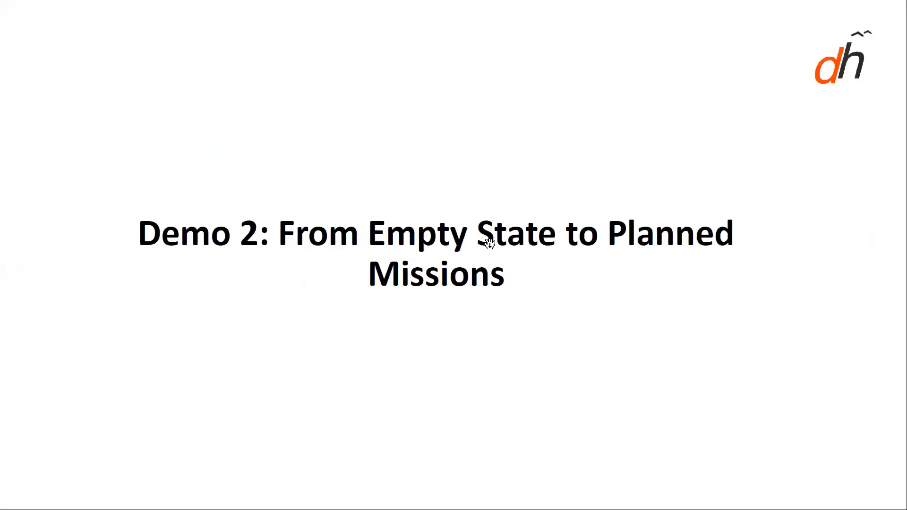
pyautogui.click(490, 243)
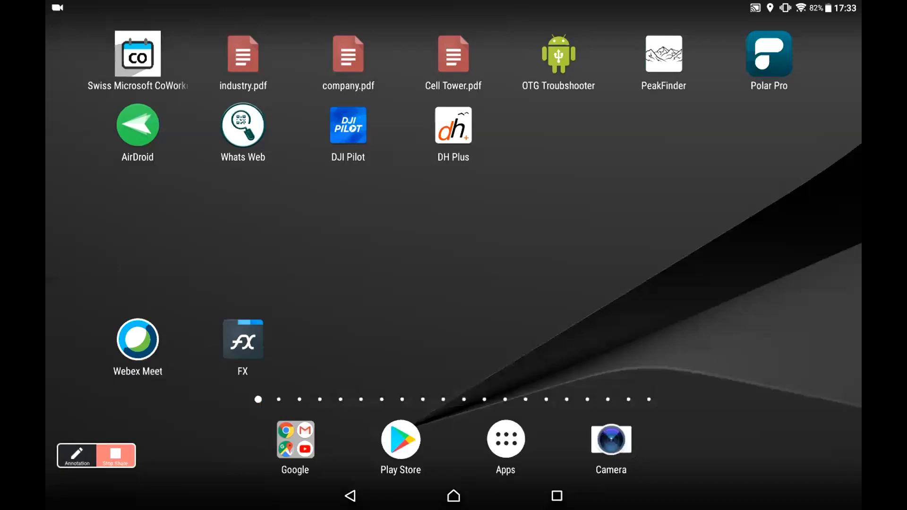
pyautogui.click(557, 495)
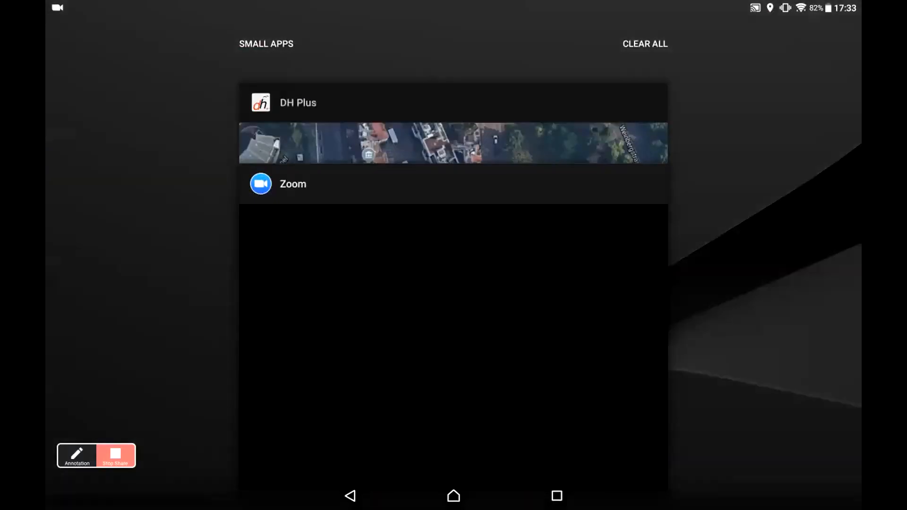
pyautogui.click(500, 143)
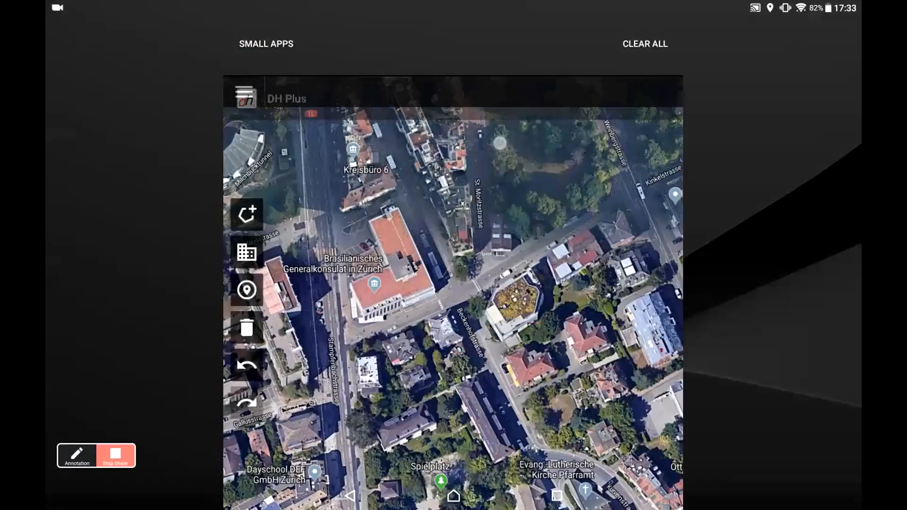
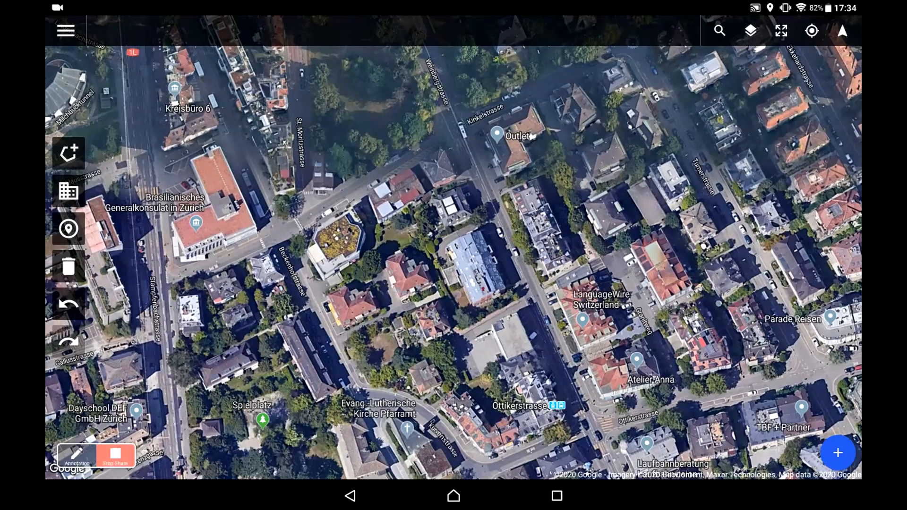
# Synchronize the plans with the cloud and load the New Site plan tagged zurich, facade inspection
pyautogui.click(68, 31)
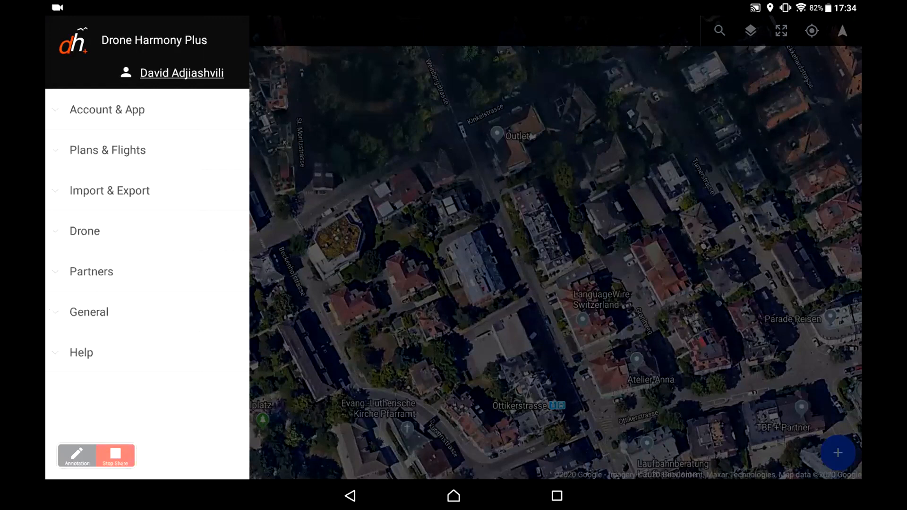
pyautogui.click(108, 150)
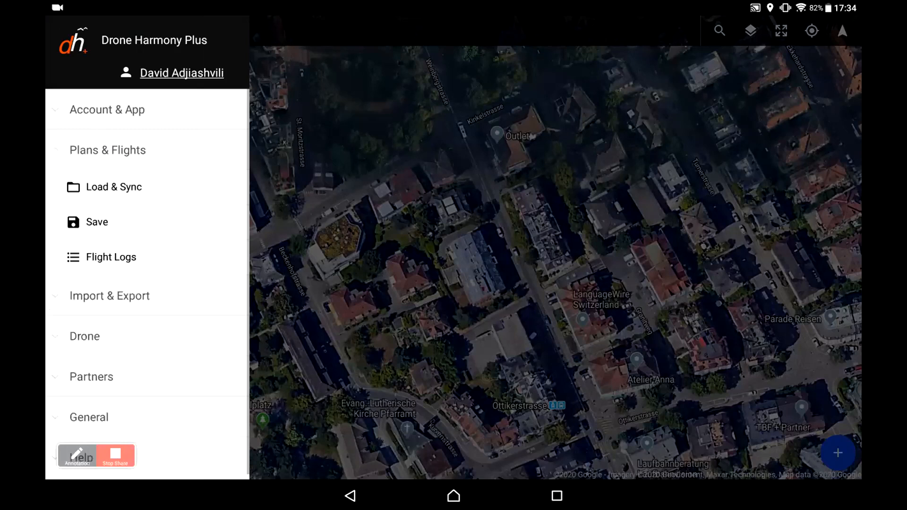
pyautogui.click(113, 187)
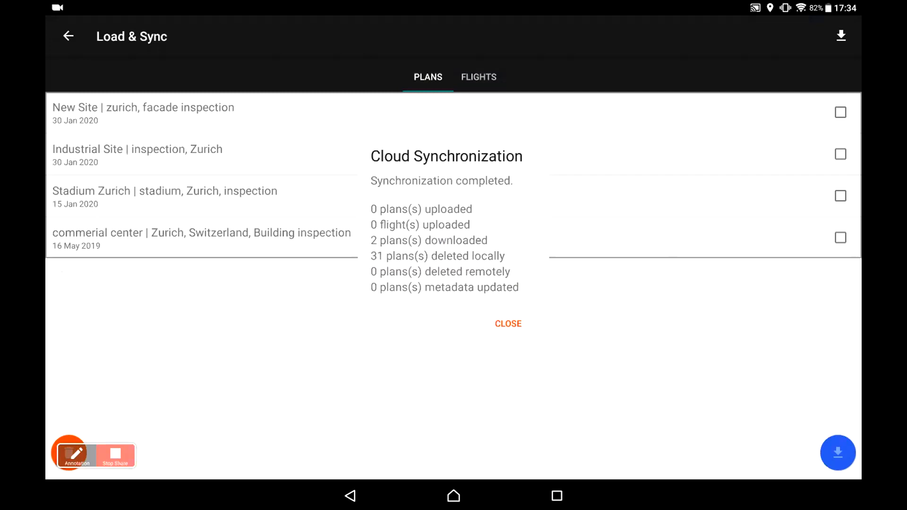
pyautogui.click(509, 323)
pyautogui.click(841, 113)
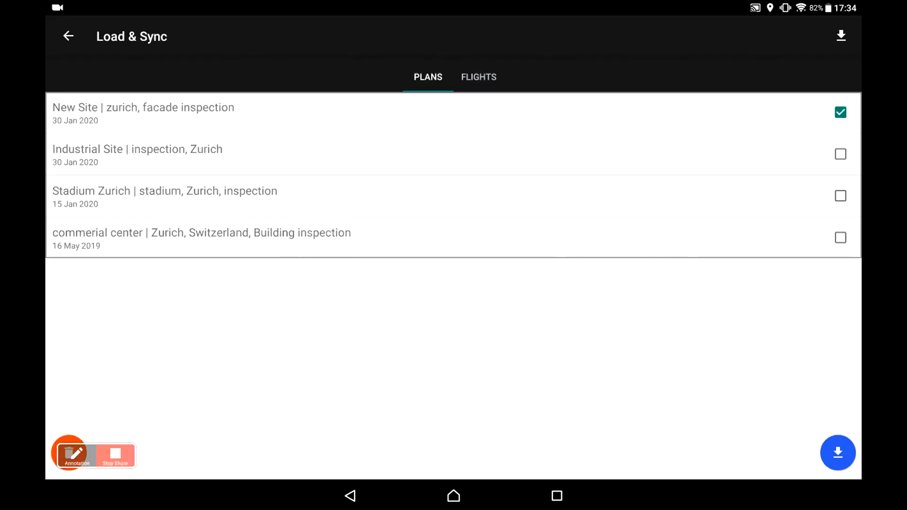
pyautogui.click(838, 453)
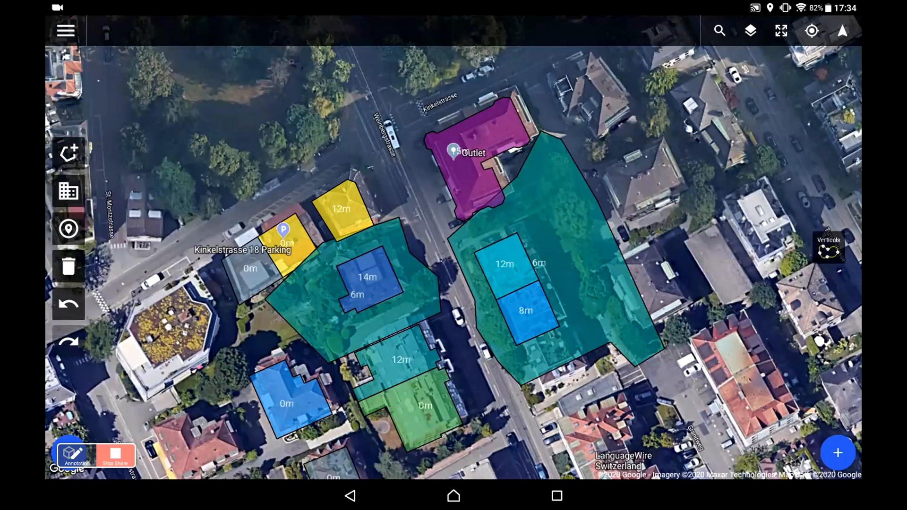
# Select the Verticals mission of the loaded plan and examine its flight path around the purple building
pyautogui.moveTo(479, 235); pyautogui.dragTo(474, 283)
pyautogui.click(829, 247)
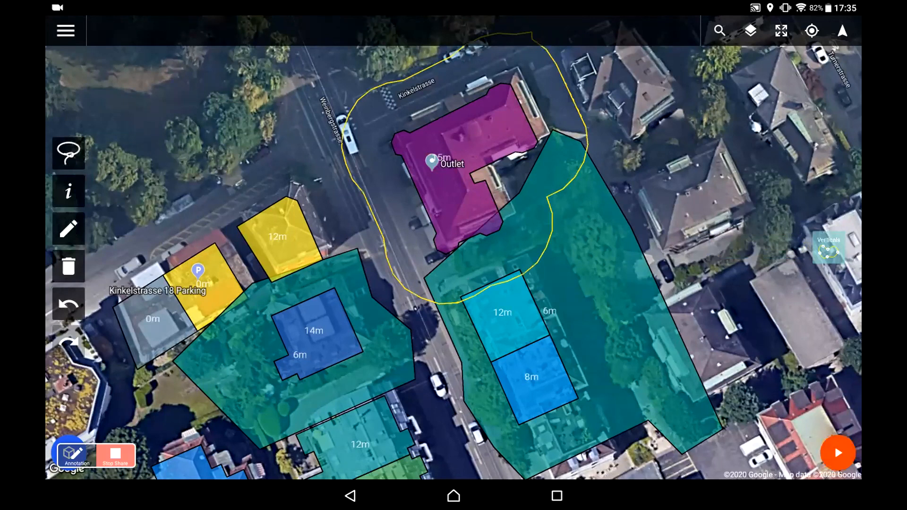
pyautogui.moveTo(678, 182); pyautogui.dragTo(681, 243)
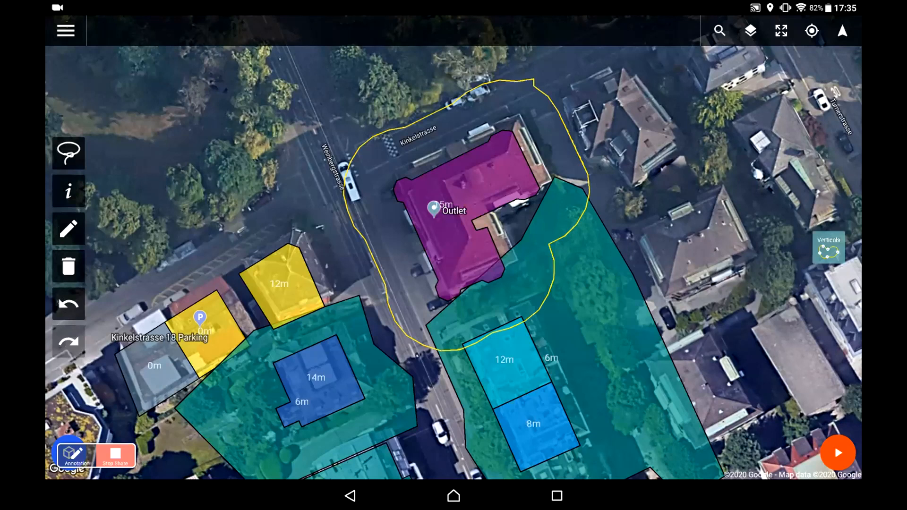
pyautogui.scroll(1, 587, 292)
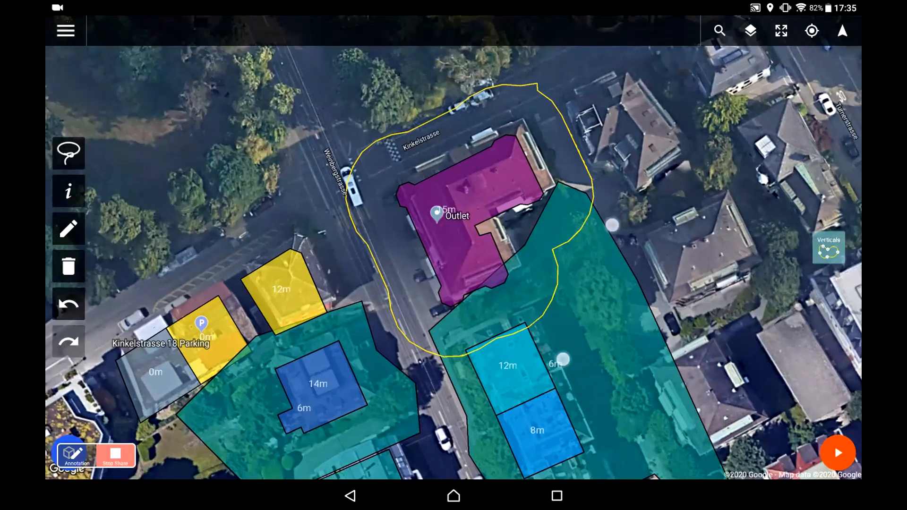
pyautogui.scroll(2, 587, 292)
pyautogui.moveTo(528, 401); pyautogui.dragTo(602, 357)
# Examine the Verticals mission and surrounding buildings from several angles in the 3D view, then return to the map
pyautogui.moveTo(92, 451); pyautogui.dragTo(161, 455)
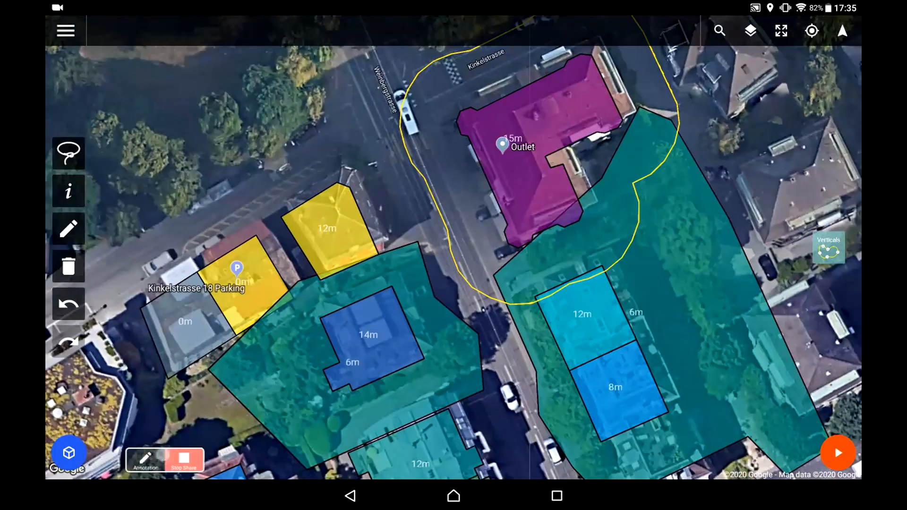
pyautogui.click(69, 452)
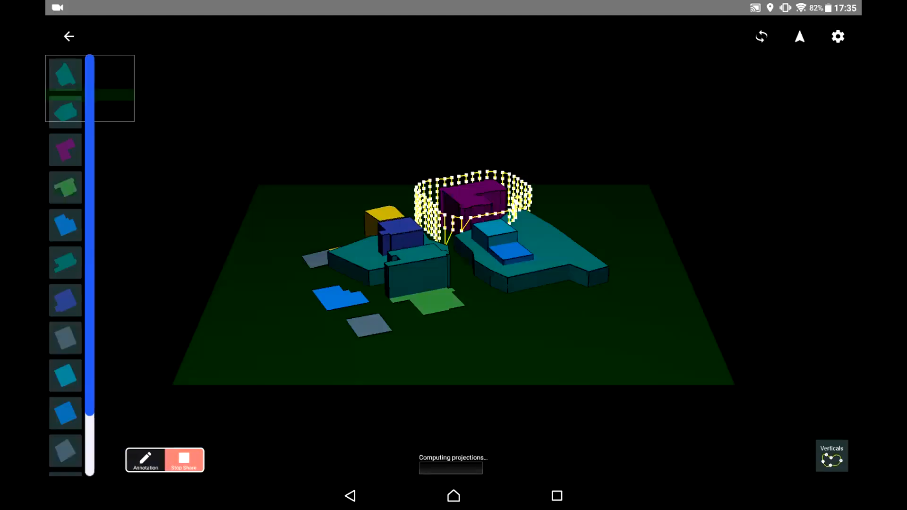
pyautogui.moveTo(543, 336); pyautogui.dragTo(641, 372)
pyautogui.moveTo(576, 341); pyautogui.dragTo(648, 366)
pyautogui.moveTo(525, 332); pyautogui.dragTo(648, 348)
pyautogui.moveTo(512, 313); pyautogui.dragTo(562, 381)
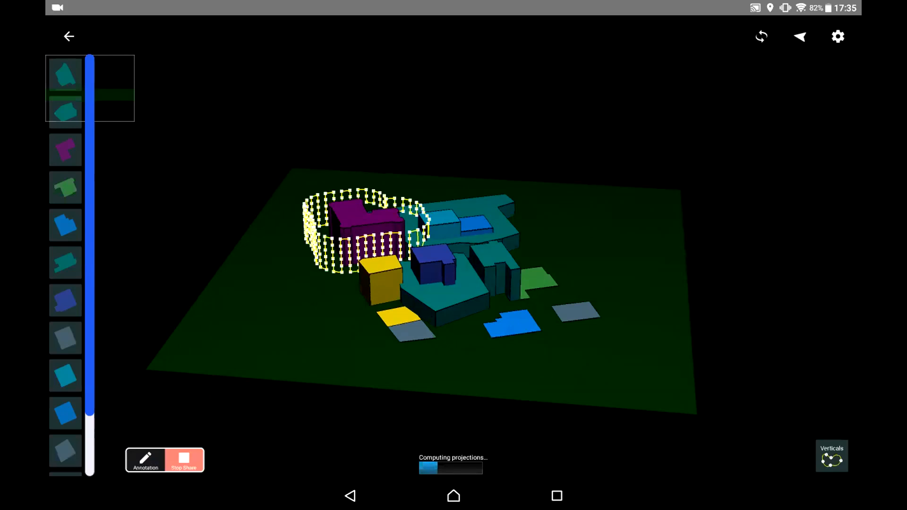
pyautogui.click(69, 36)
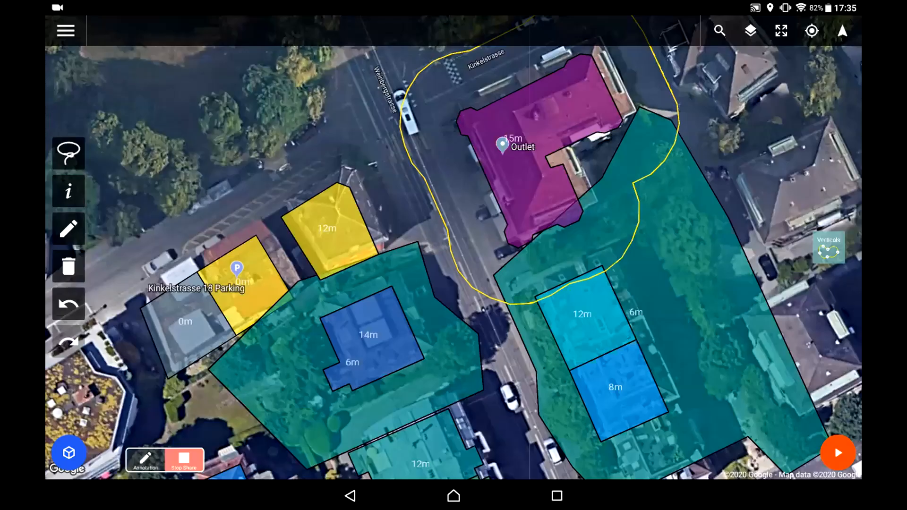
# Deselect the Verticals mission and extend the 6 m zone southeast of the purple building by moving two points on its east boundary outward
pyautogui.scroll(-3, 723, 289)
pyautogui.moveTo(744, 285); pyautogui.dragTo(652, 293)
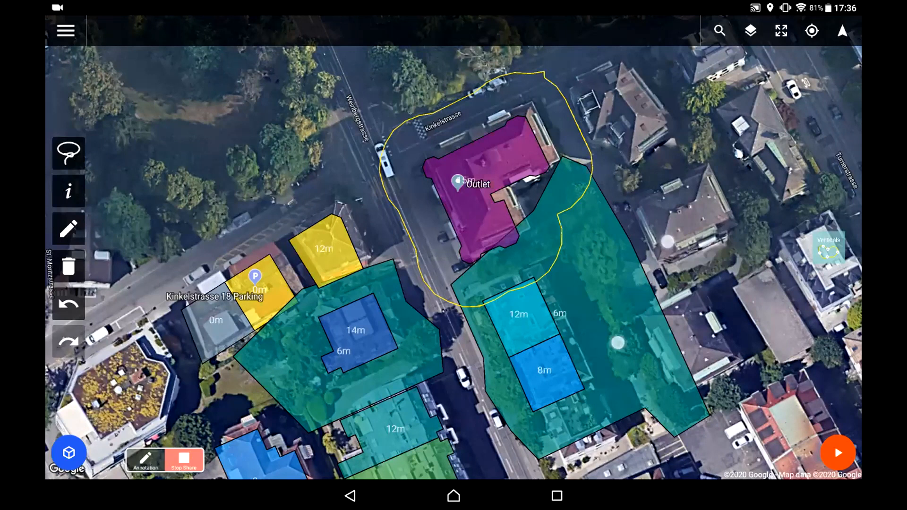
pyautogui.scroll(3, 642, 292)
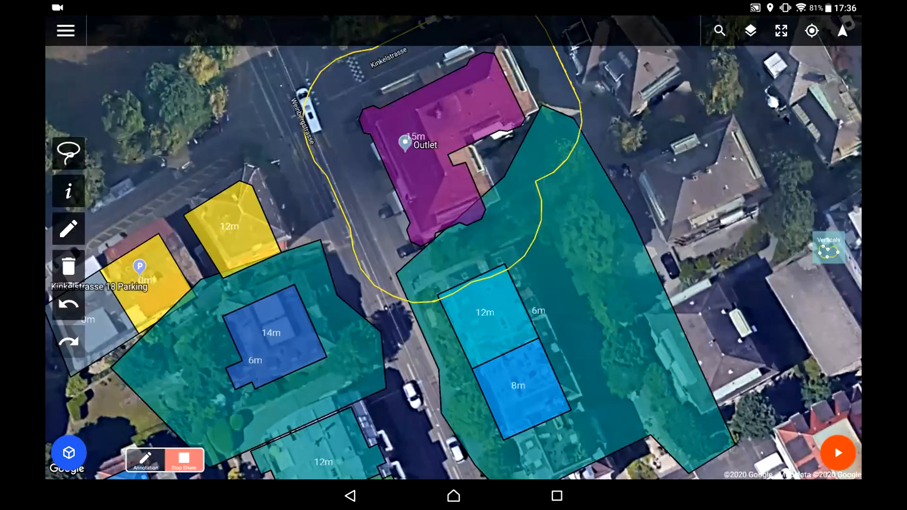
pyautogui.click(828, 252)
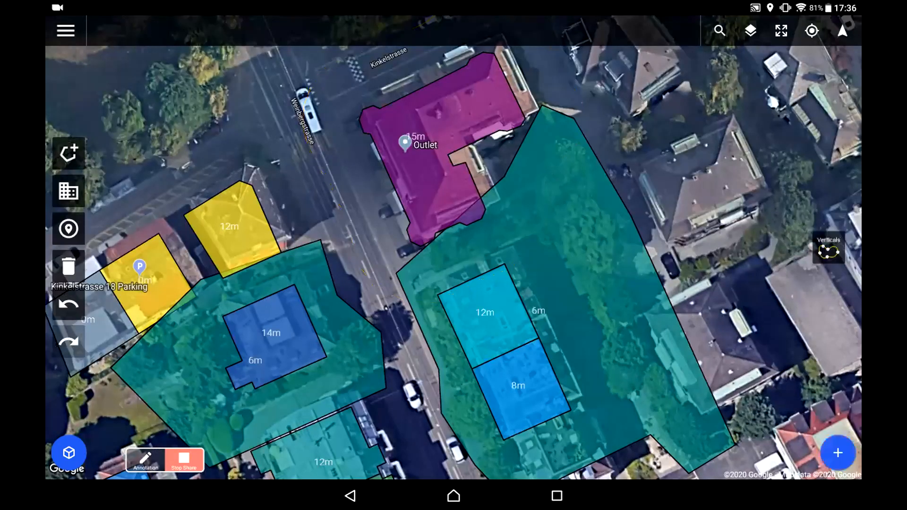
pyautogui.click(605, 287)
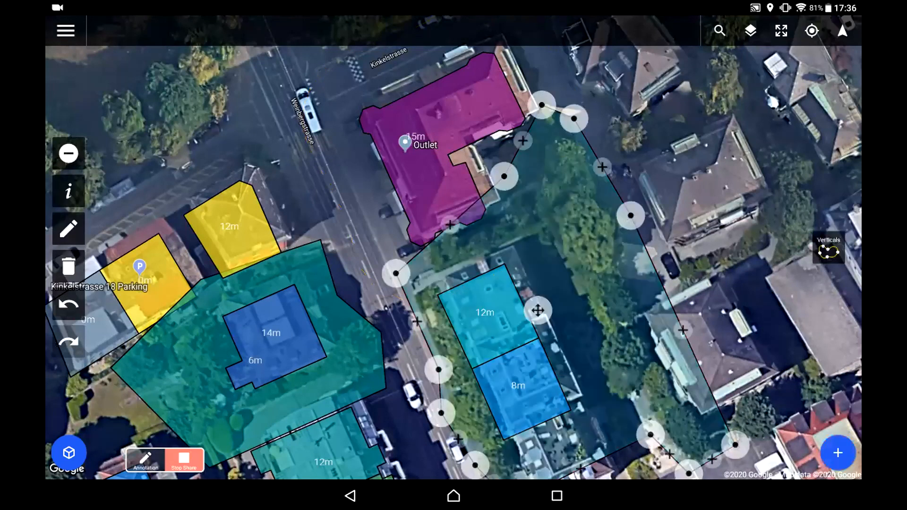
pyautogui.moveTo(631, 215); pyautogui.dragTo(669, 162)
pyautogui.moveTo(703, 304); pyautogui.dragTo(761, 291)
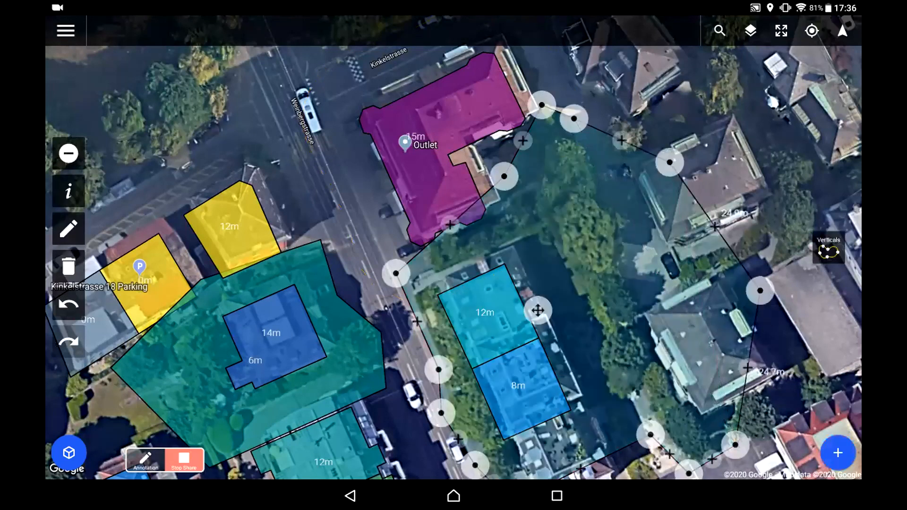
pyautogui.click(818, 367)
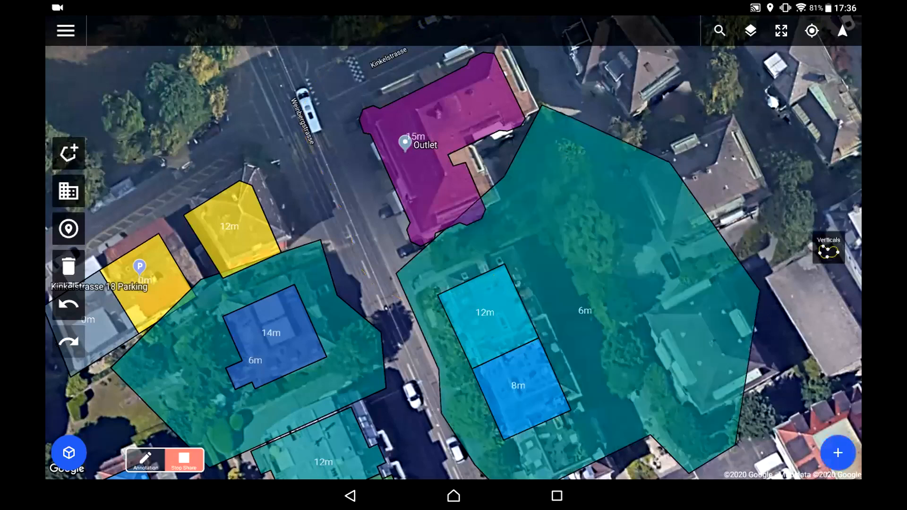
# Undo the two boundary point moves on the enlarged 6 m zone and redo both
pyautogui.click(69, 304)
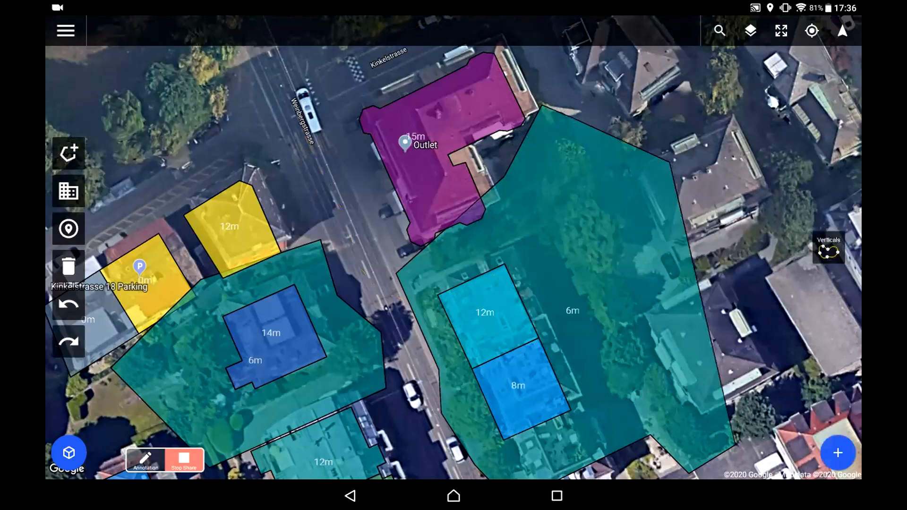
pyautogui.click(69, 304)
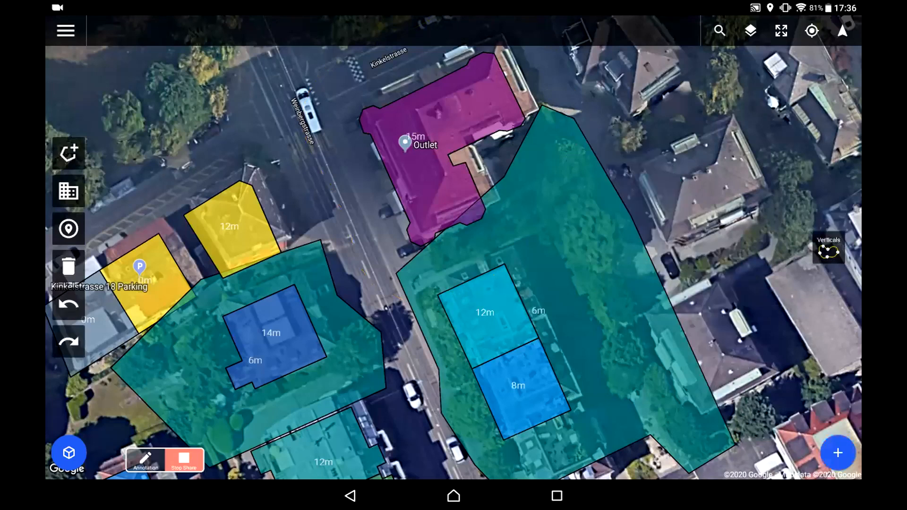
pyautogui.click(68, 341)
pyautogui.click(69, 342)
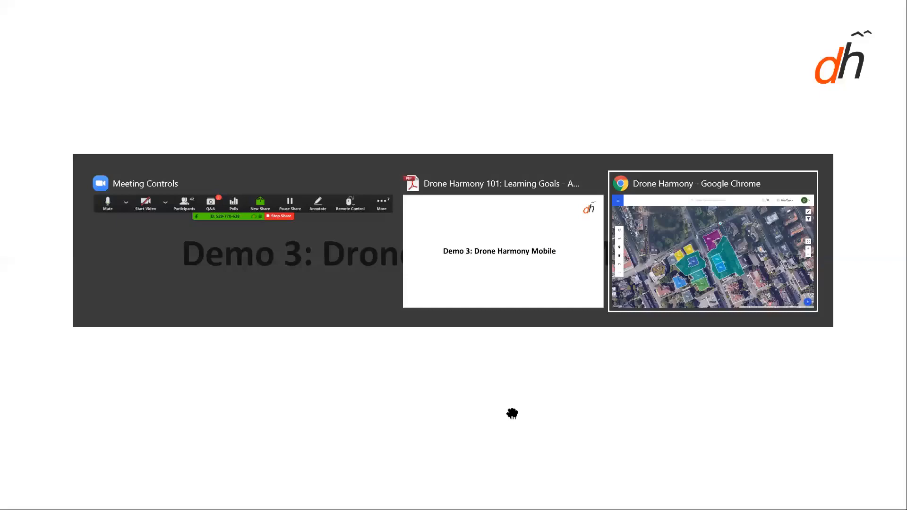
# Switch to Drone Harmony in Chrome and review the profile's user details and mobile synchronization option, then close the profile
pyautogui.hotkey('alt', 'Tab')
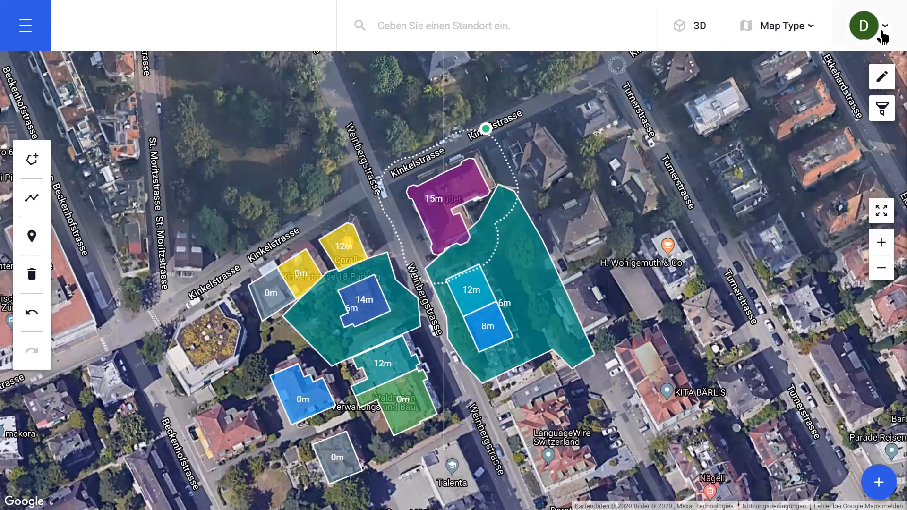
pyautogui.click(883, 35)
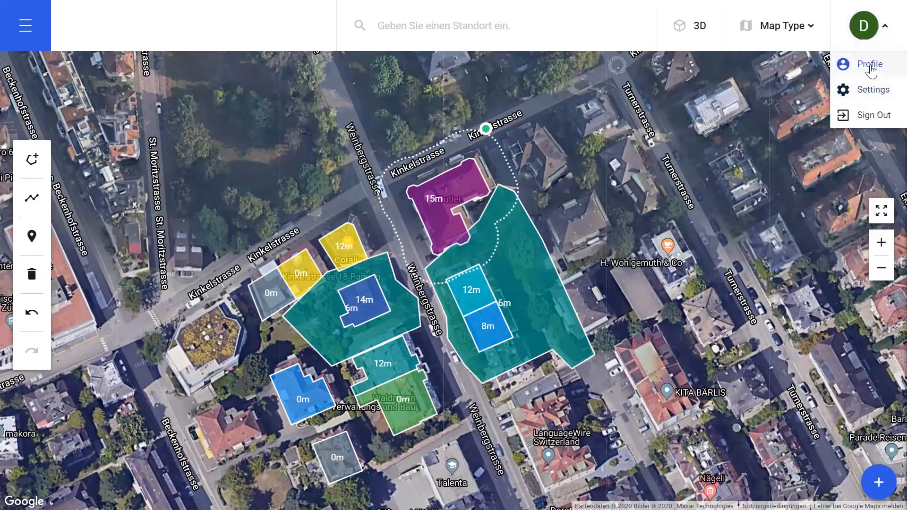
pyautogui.click(867, 65)
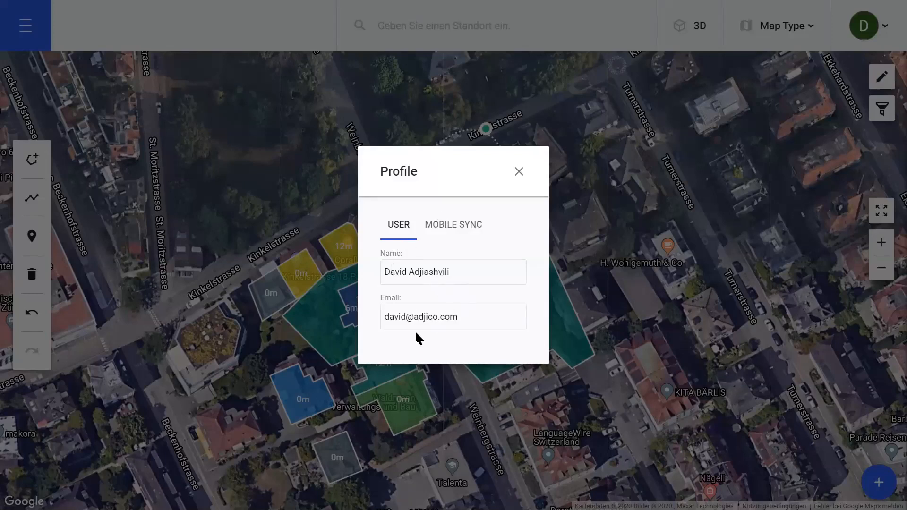
pyautogui.click(465, 231)
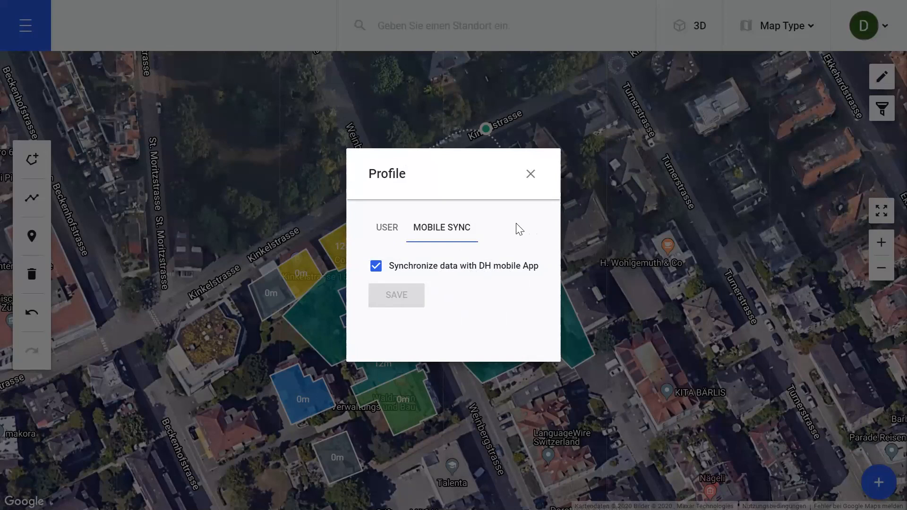
pyautogui.click(531, 174)
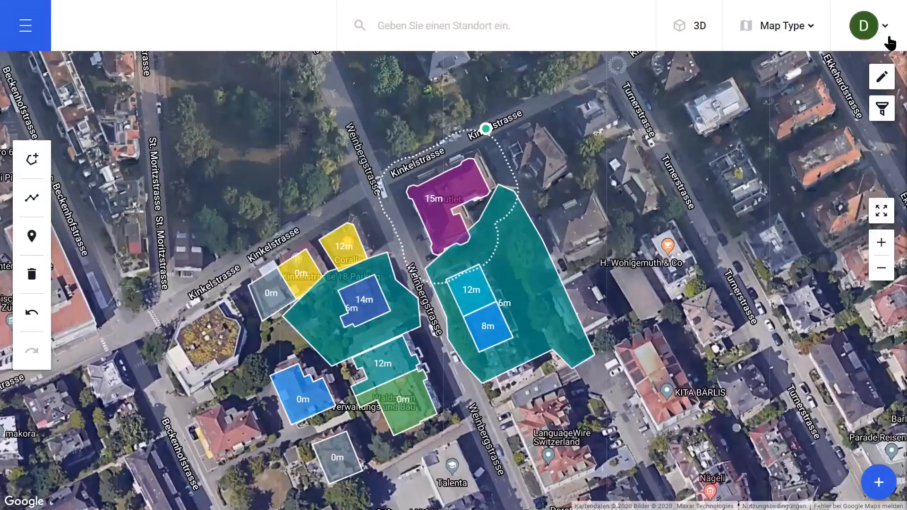
# Review the general settings, including the available units, and the default drone and camera profiles, then close the settings without changes
pyautogui.click(885, 33)
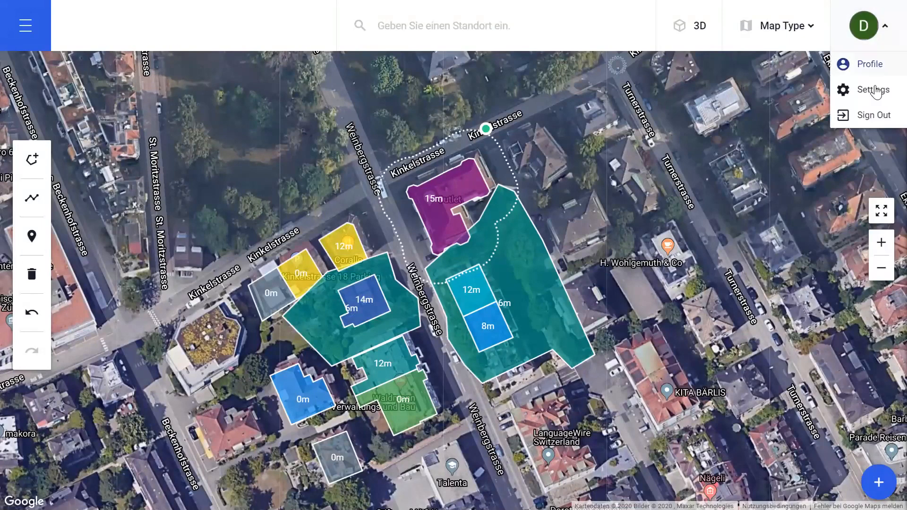
pyautogui.click(874, 90)
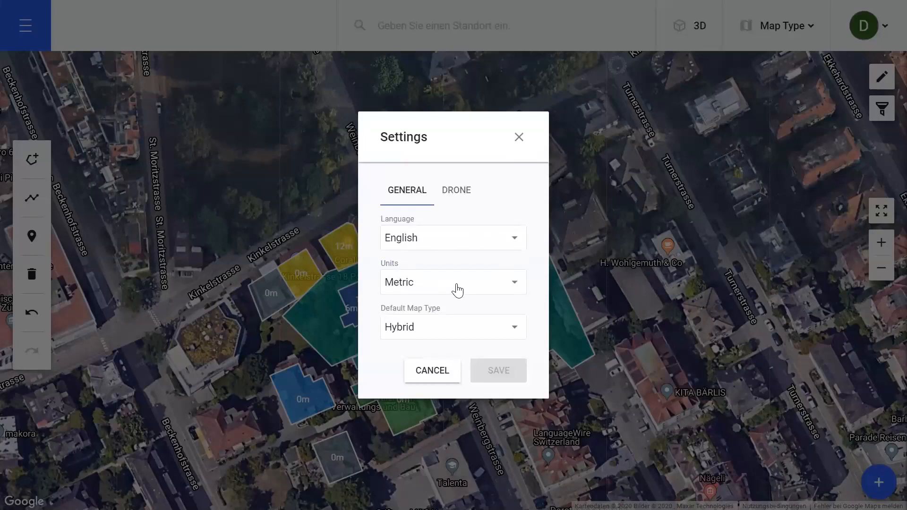
pyautogui.click(469, 292)
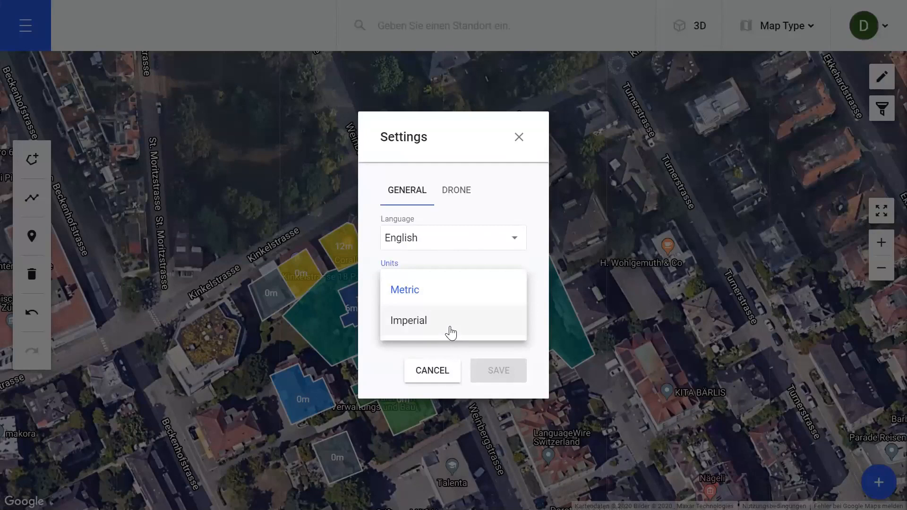
pyautogui.click(461, 299)
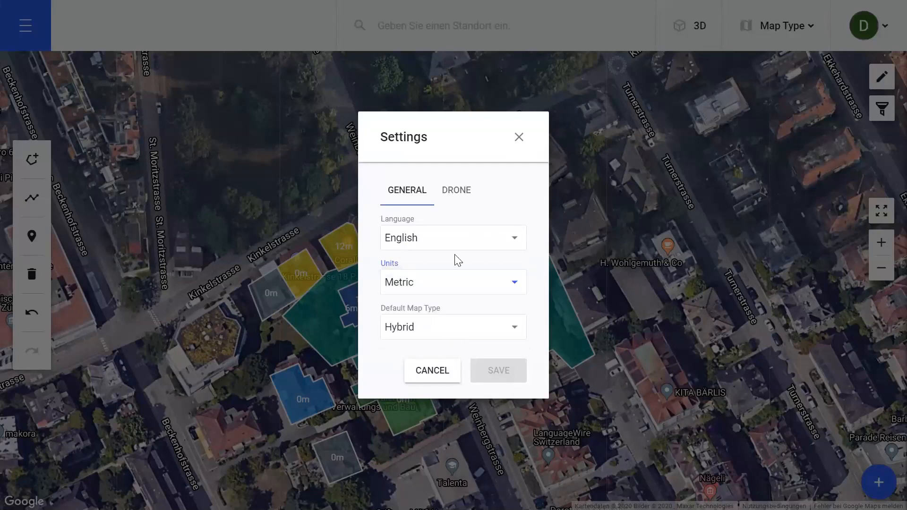
pyautogui.click(454, 197)
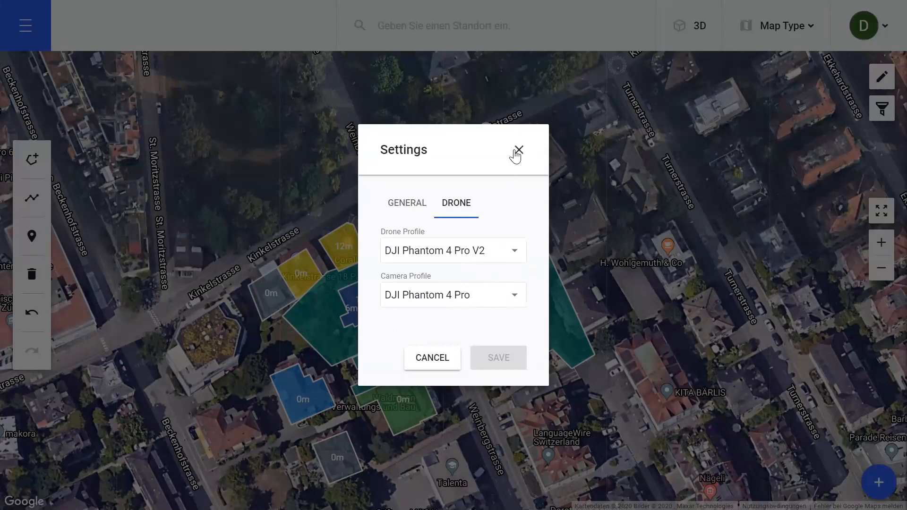
pyautogui.click(517, 152)
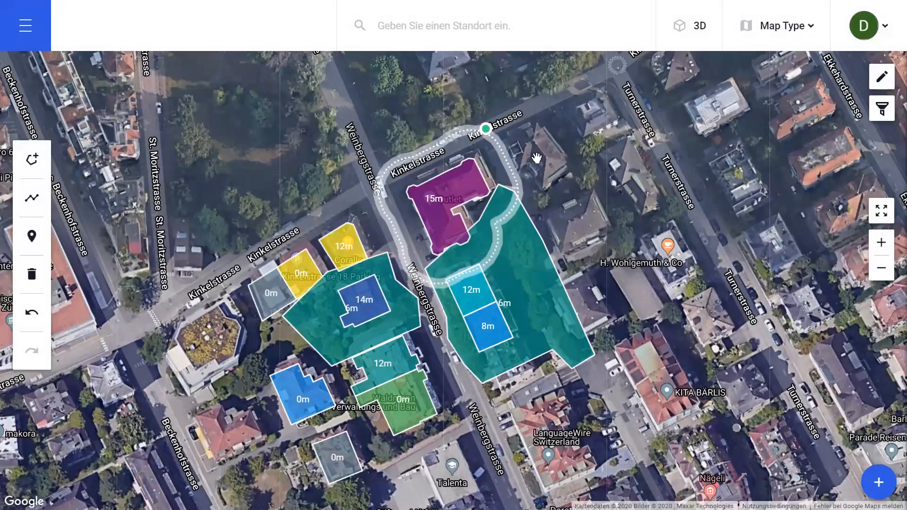